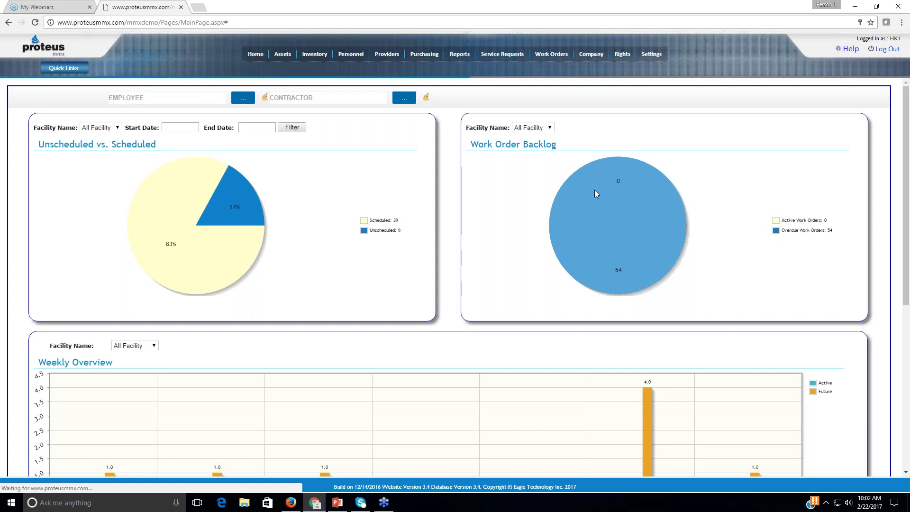
# Review the dashboard's work order charts and the Weekly Overview detail list, and close that list
pyautogui.scroll(-1, 509, 207)
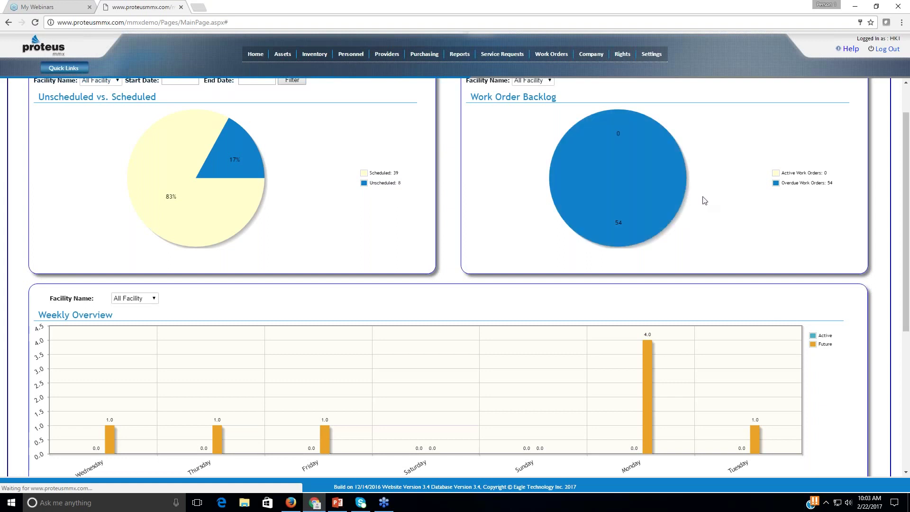
pyautogui.scroll(-2, 705, 200)
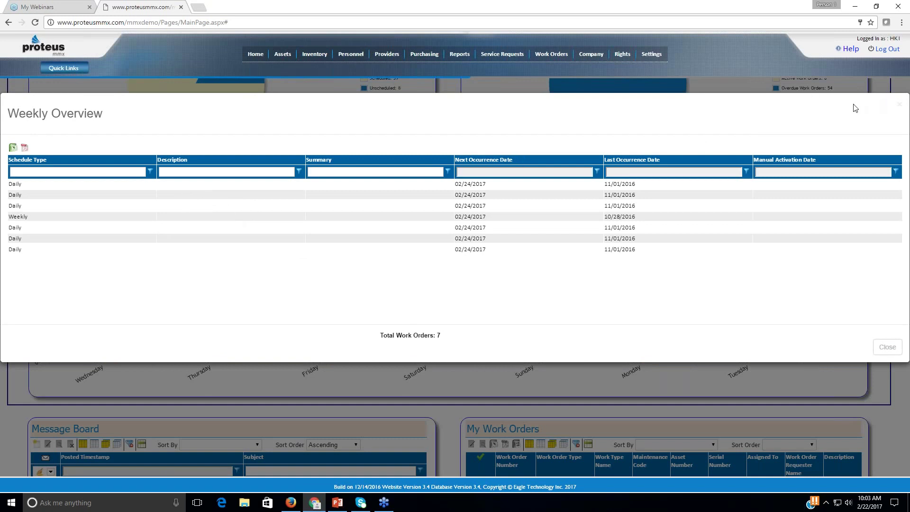
pyautogui.click(556, 371)
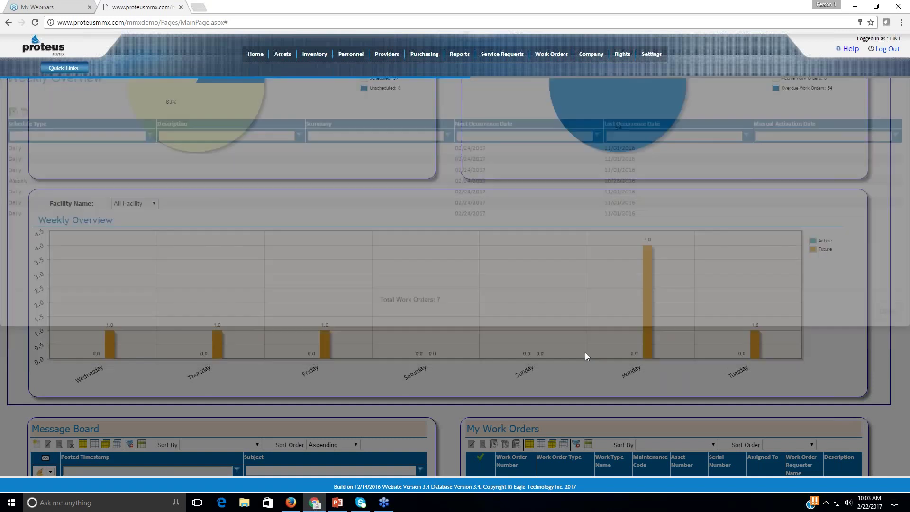
pyautogui.scroll(-1, 646, 308)
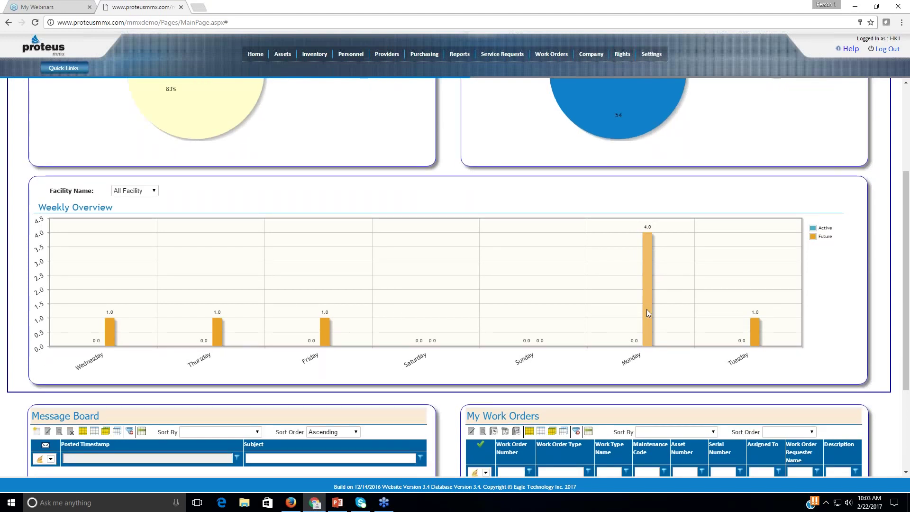
# Examine the Weekly Overview chart, the Message Board and the My Work Orders list on the home dashboard
pyautogui.scroll(-2, 646, 309)
pyautogui.scroll(-1, 646, 309)
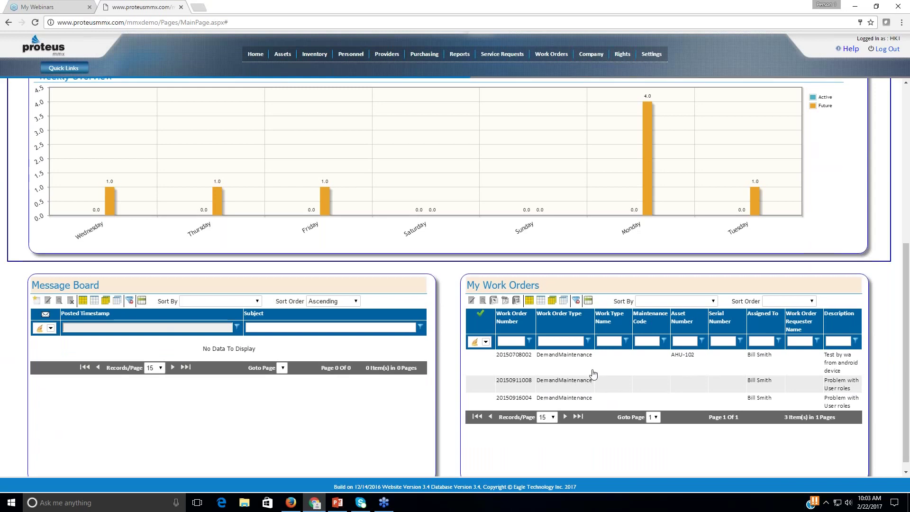
pyautogui.scroll(-1, 592, 374)
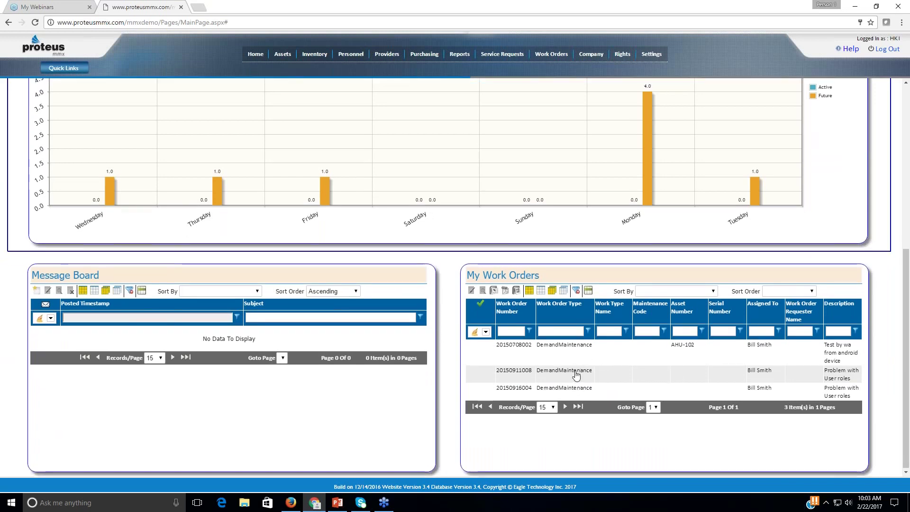
pyautogui.scroll(2, 576, 375)
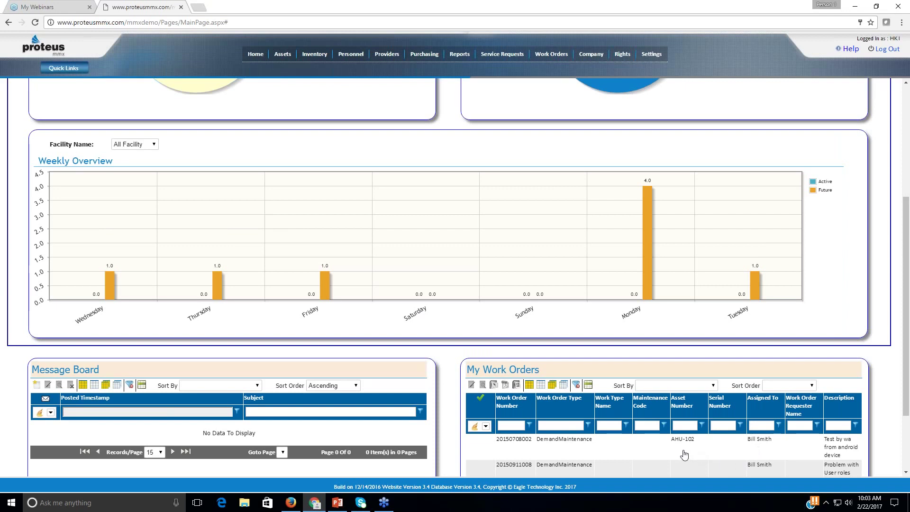
pyautogui.scroll(1, 683, 456)
pyautogui.scroll(-1, 506, 455)
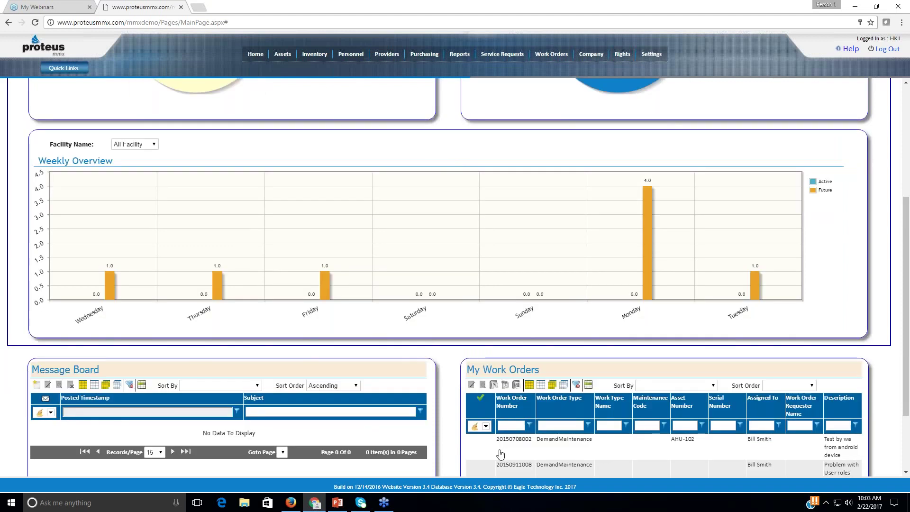
pyautogui.scroll(2, 507, 454)
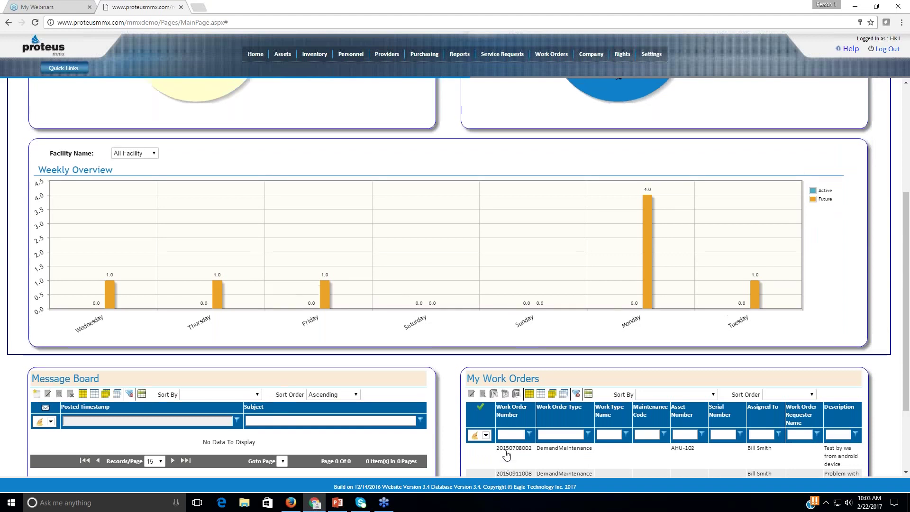
pyautogui.scroll(-2, 554, 451)
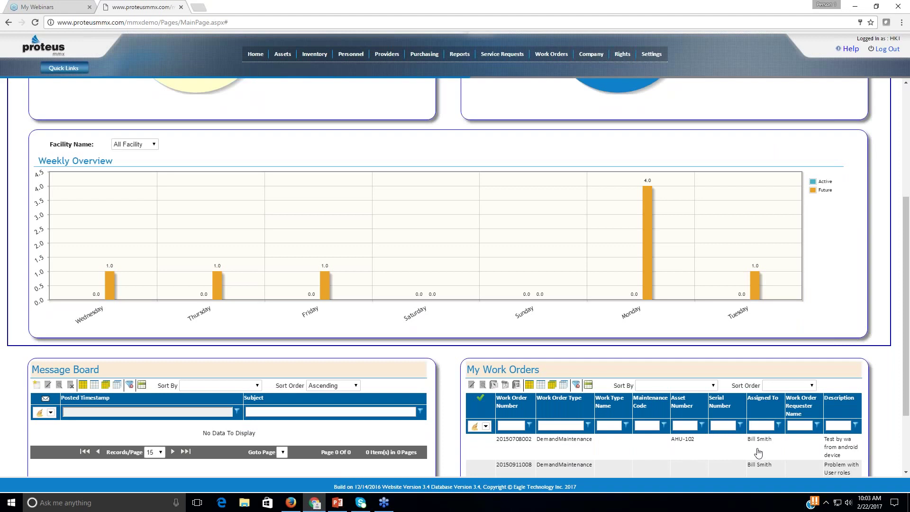
pyautogui.scroll(-1, 756, 454)
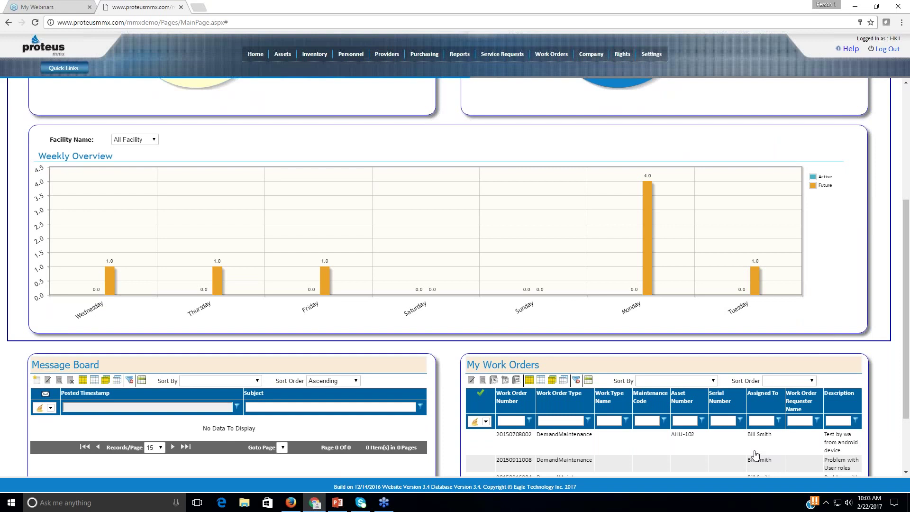
pyautogui.scroll(-1, 756, 454)
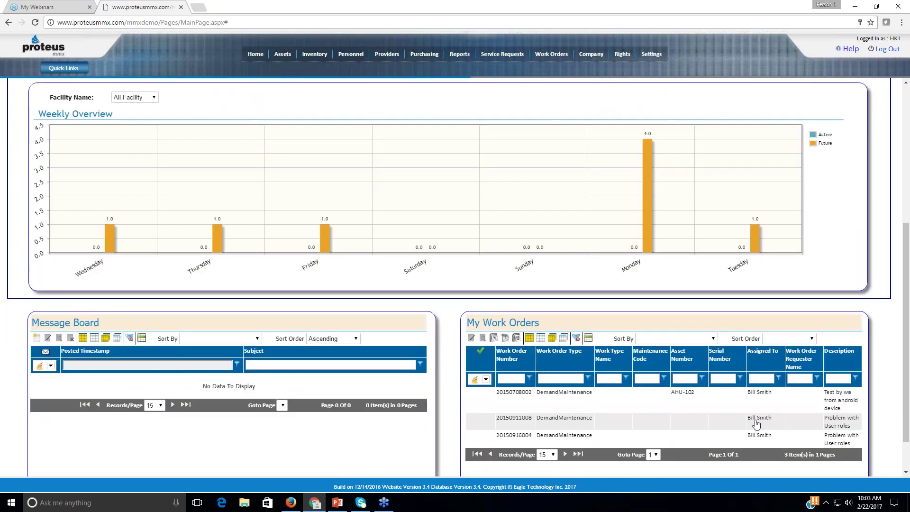
pyautogui.scroll(5, 755, 423)
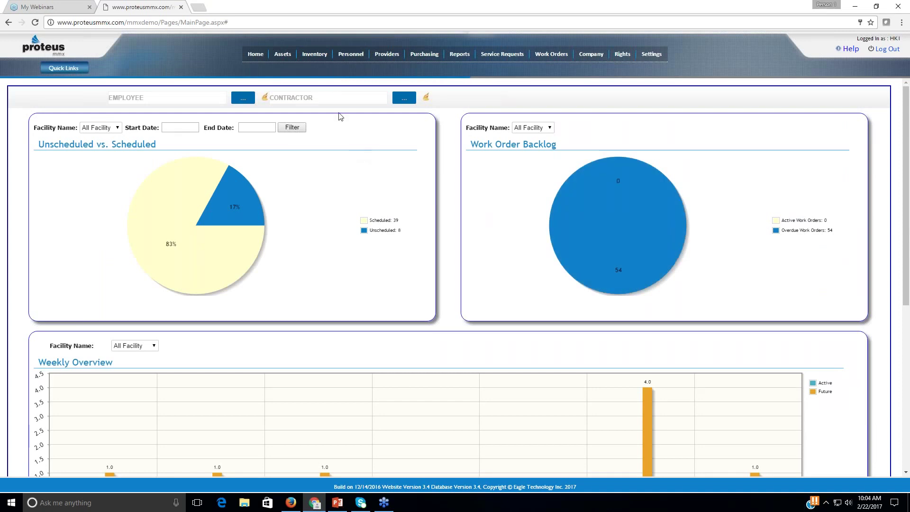
# Open the Custom Reports page and show the choices for the custom report name
pyautogui.moveTo(282, 63)
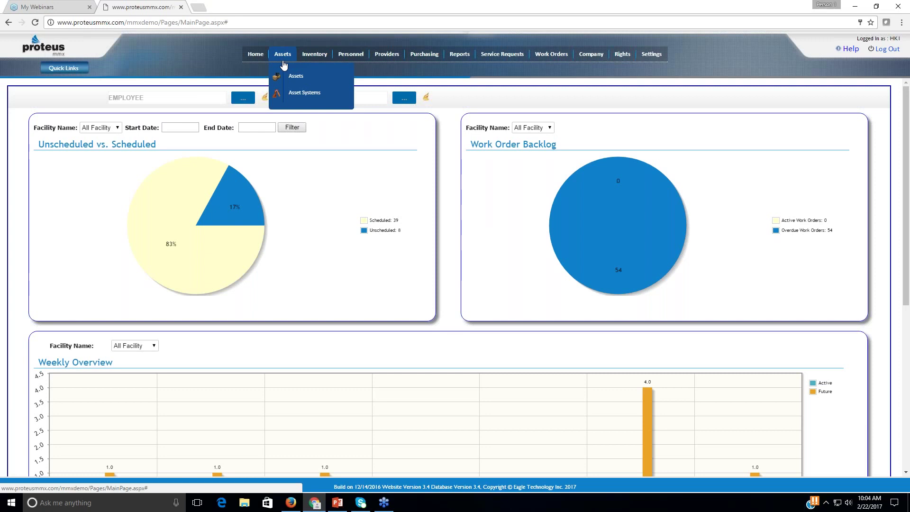
pyautogui.moveTo(318, 57)
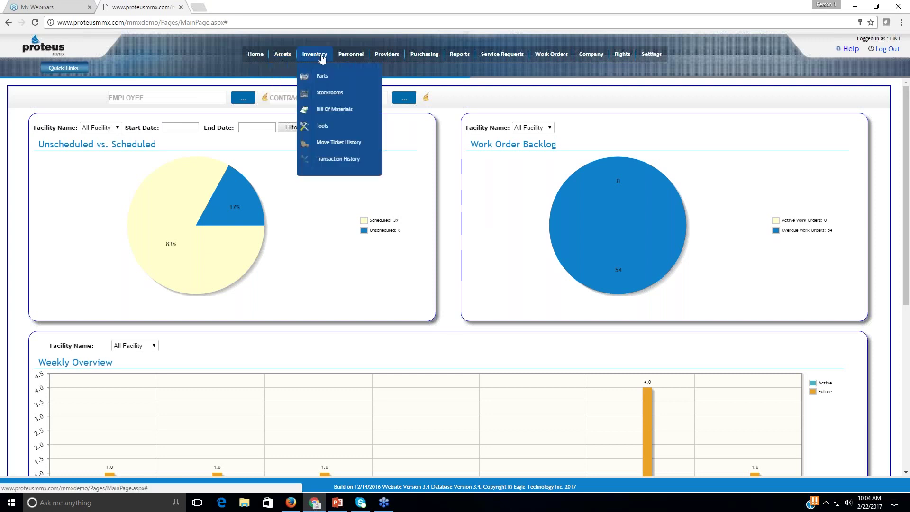
pyautogui.moveTo(384, 63)
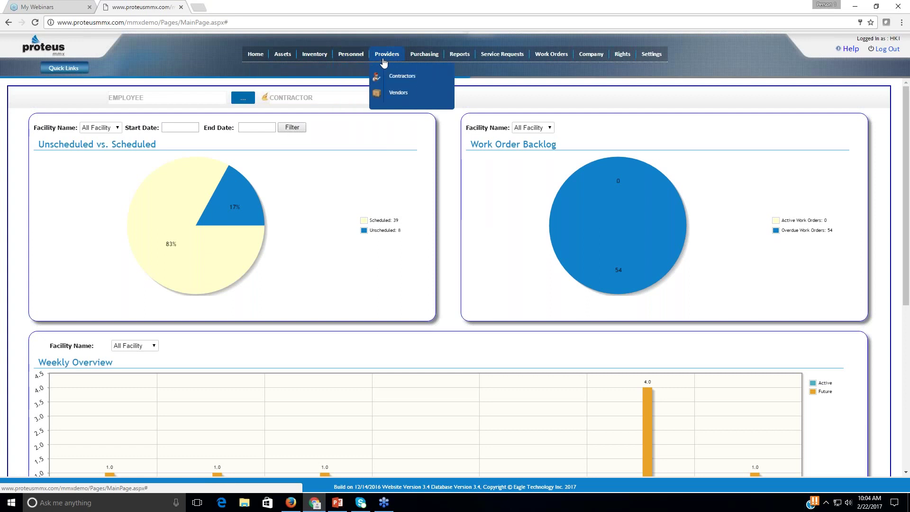
pyautogui.moveTo(428, 58)
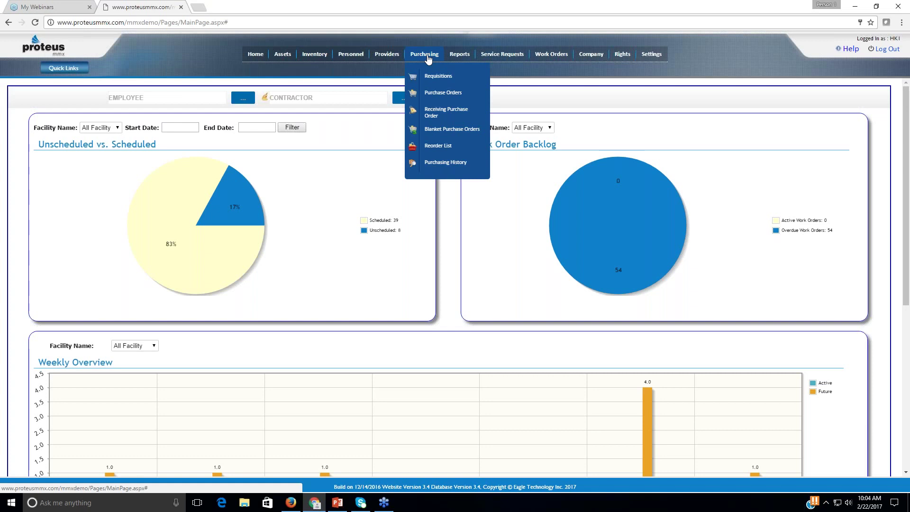
pyautogui.moveTo(459, 55)
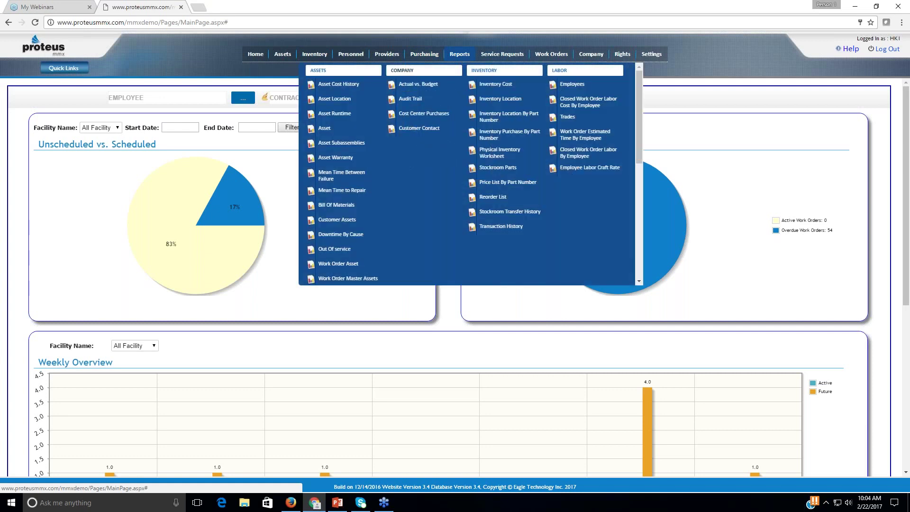
pyautogui.scroll(-6, 429, 95)
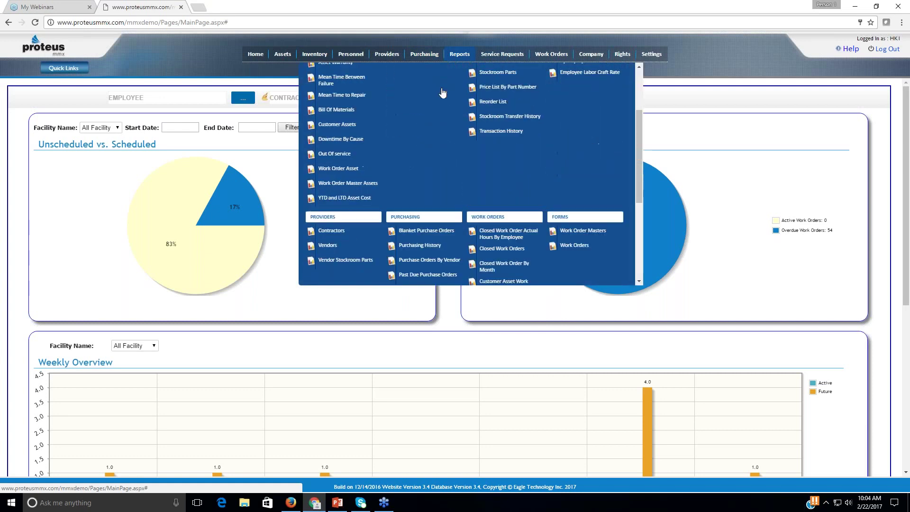
pyautogui.click(342, 269)
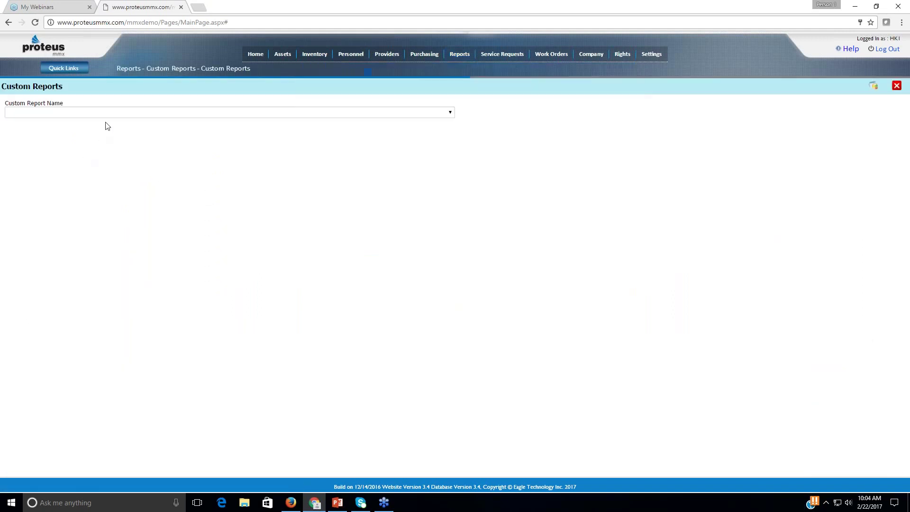
pyautogui.click(115, 113)
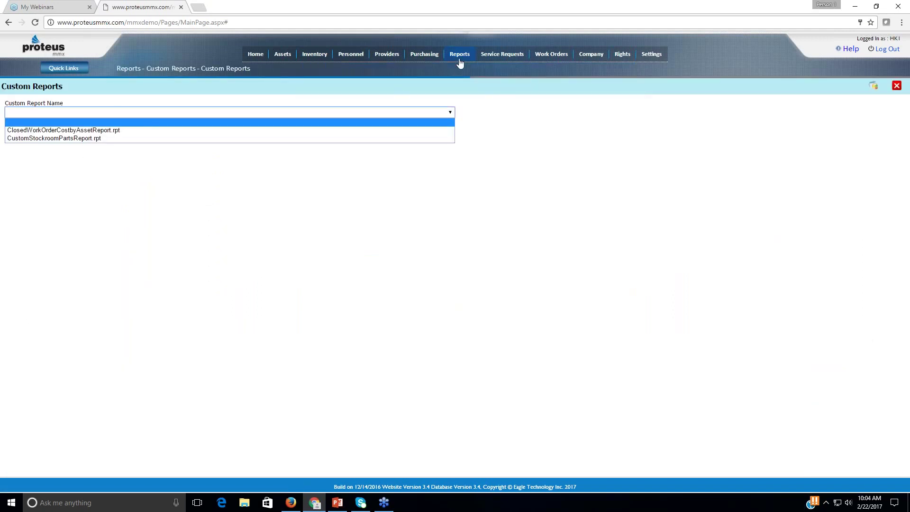
# Open the Service Requests list and select the "Cold in Ladies Lounge" request
pyautogui.moveTo(506, 62)
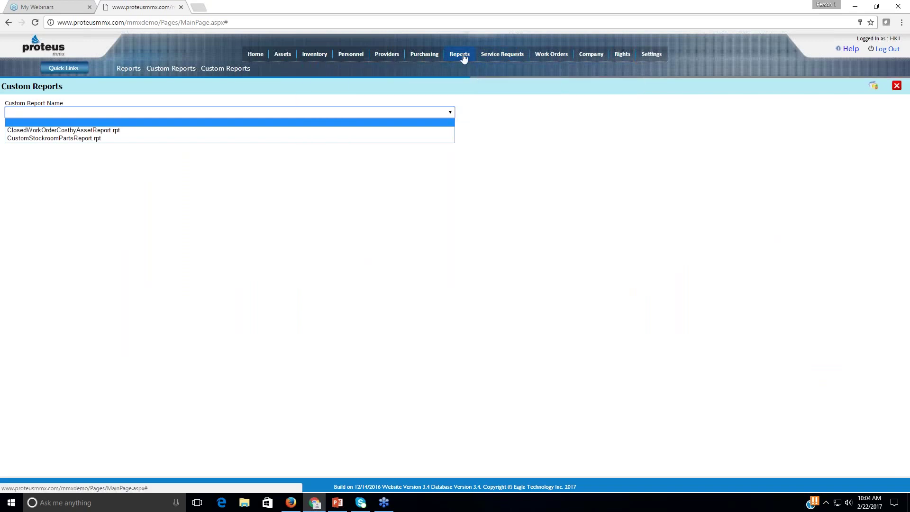
pyautogui.moveTo(462, 56)
pyautogui.scroll(8, 432, 192)
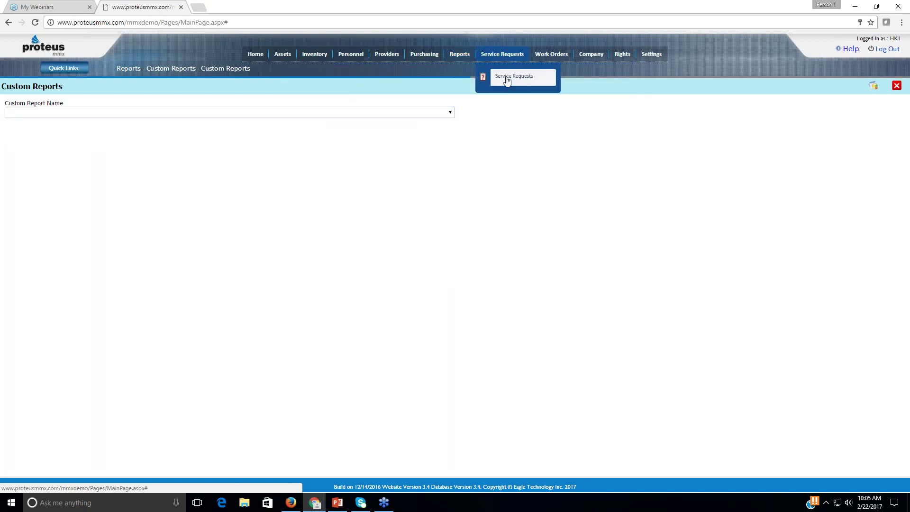
pyautogui.click(506, 78)
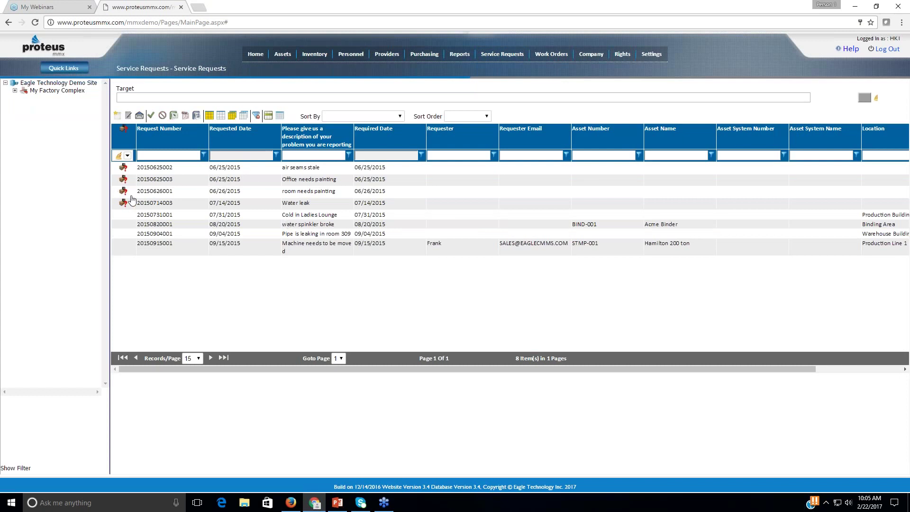
pyautogui.click(156, 216)
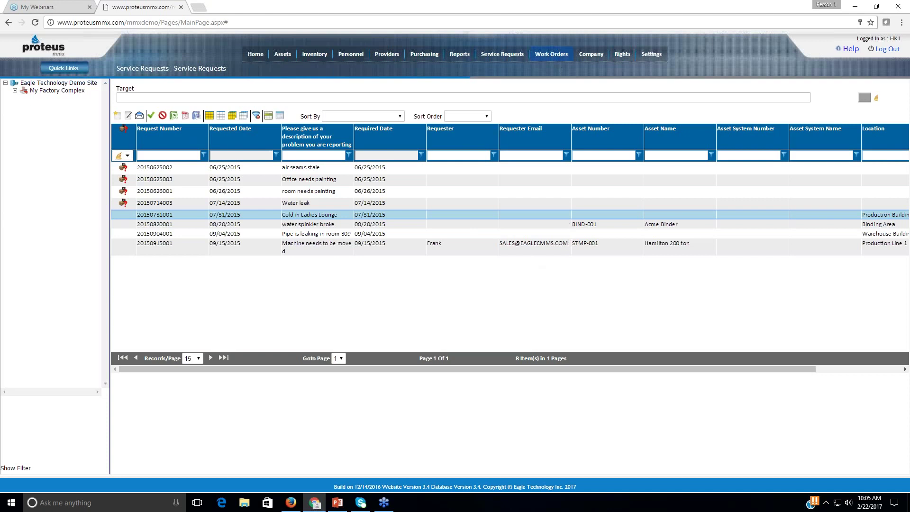
# Open the work order Work Types settings and show 40 records per page
pyautogui.moveTo(551, 54)
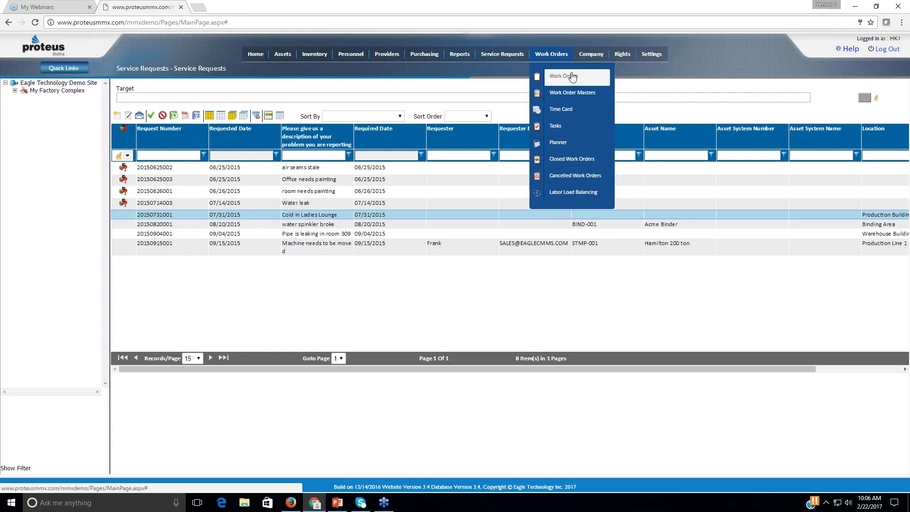
pyautogui.moveTo(612, 59)
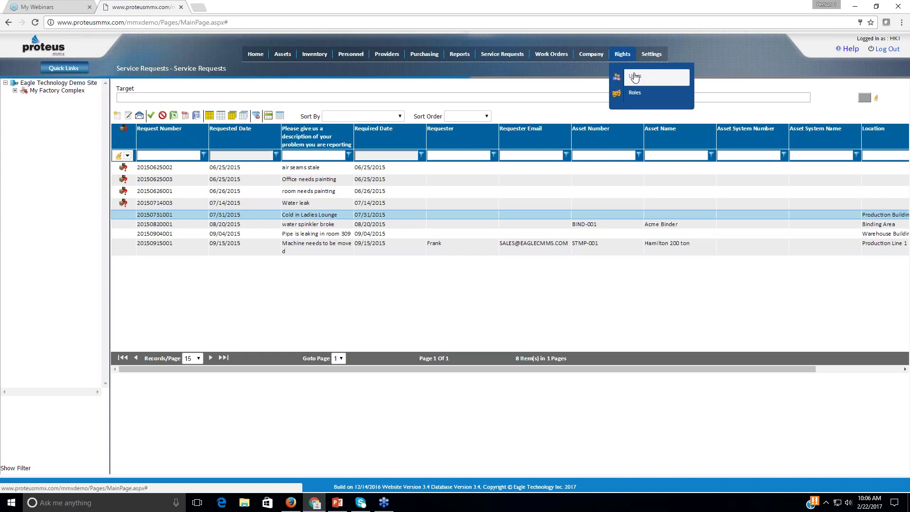
pyautogui.moveTo(657, 56)
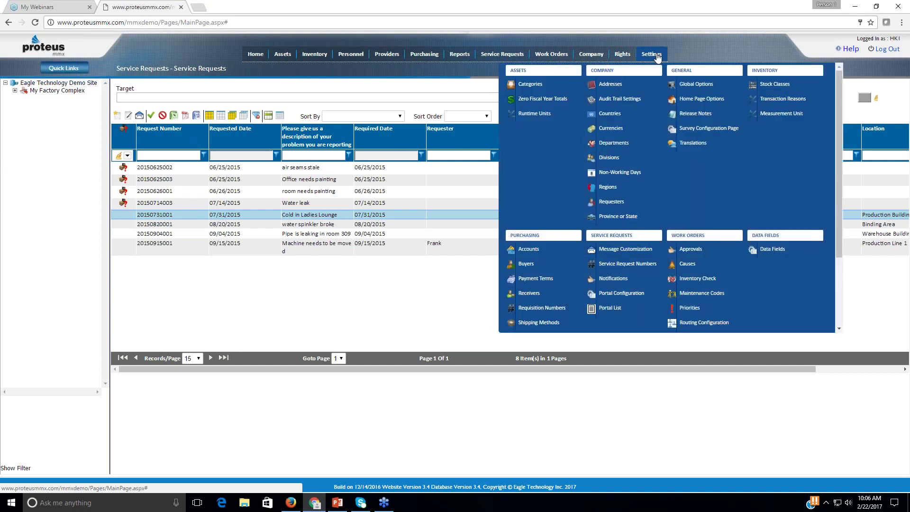
pyautogui.scroll(-2, 791, 170)
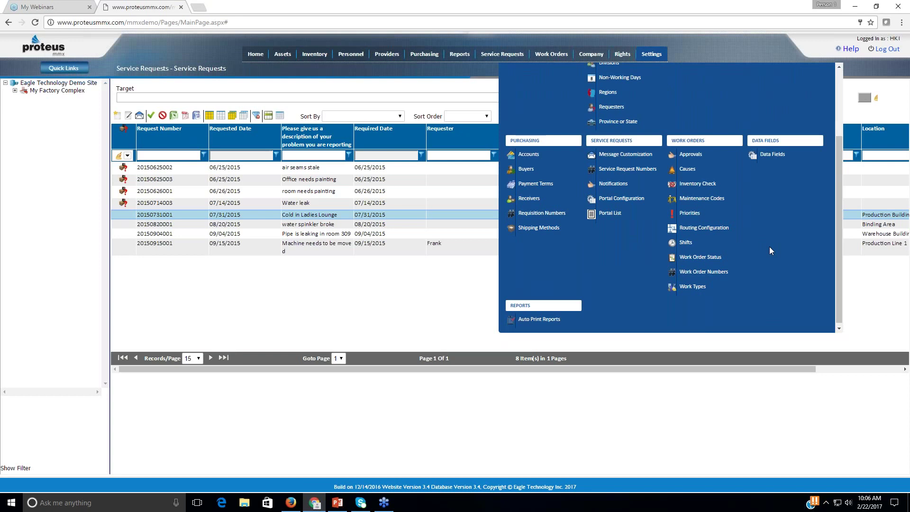
pyautogui.click(692, 287)
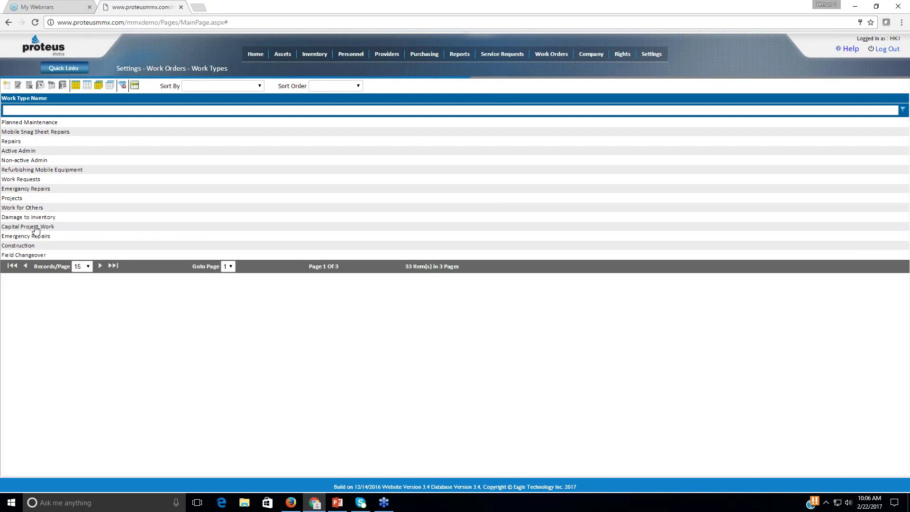
pyautogui.click(90, 269)
pyautogui.click(79, 334)
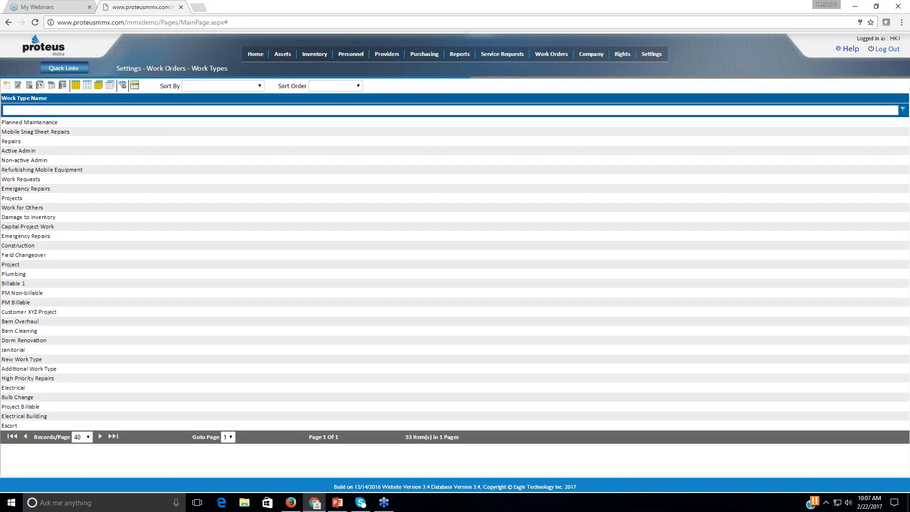
# Highlight the Dorm Renovation, Barn Cleaning, PM Billable and Project work types one after another
pyautogui.click(37, 342)
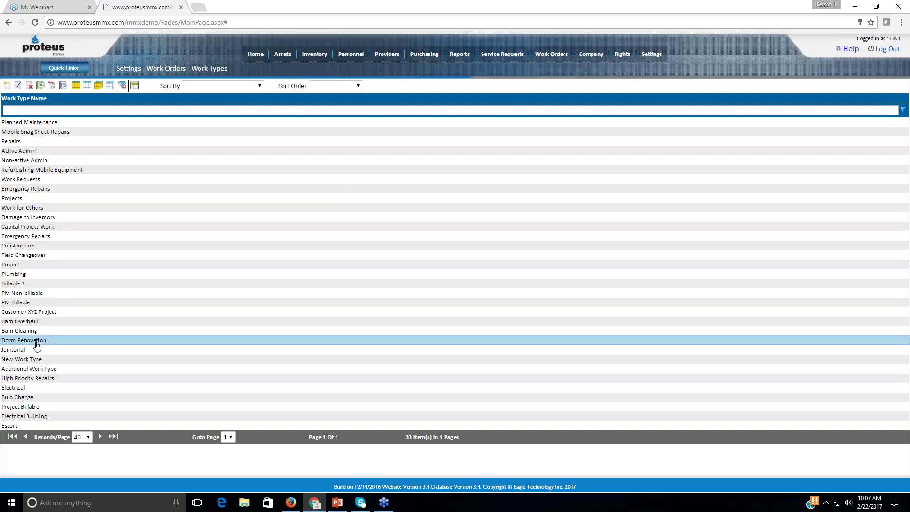
pyautogui.click(31, 331)
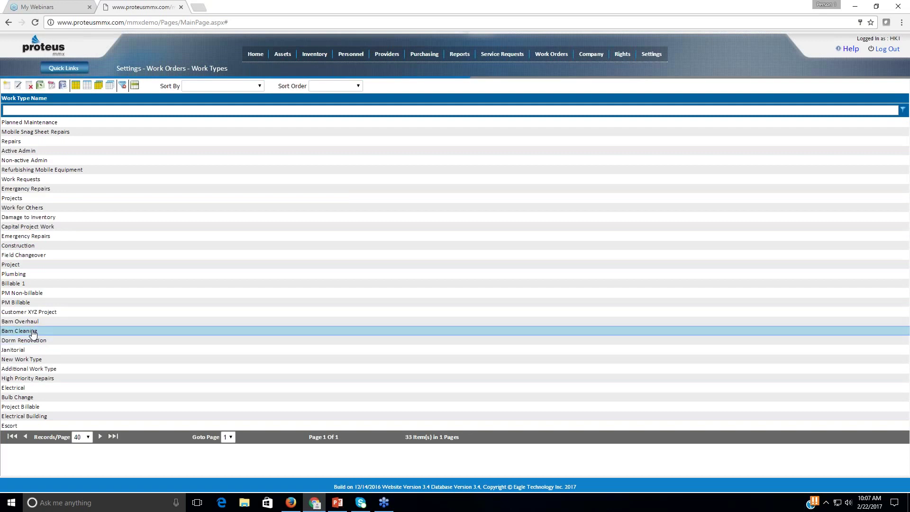
pyautogui.click(29, 302)
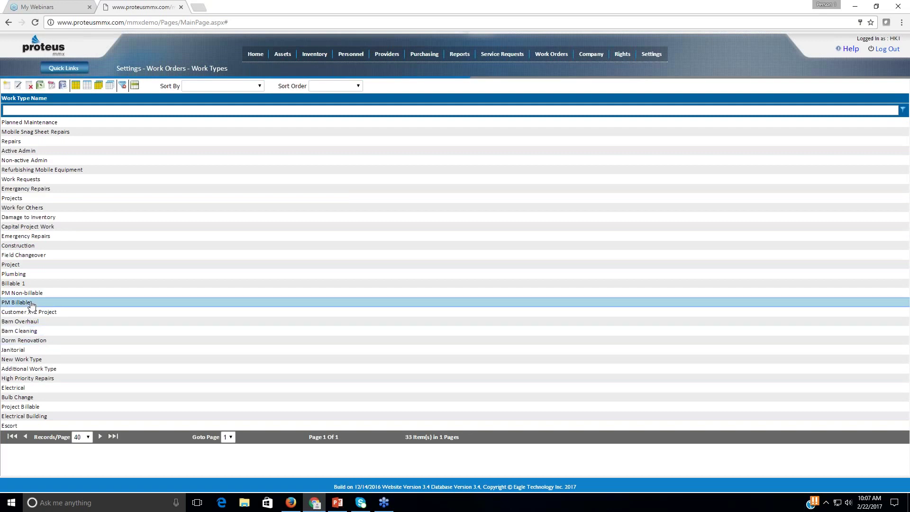
pyautogui.click(31, 266)
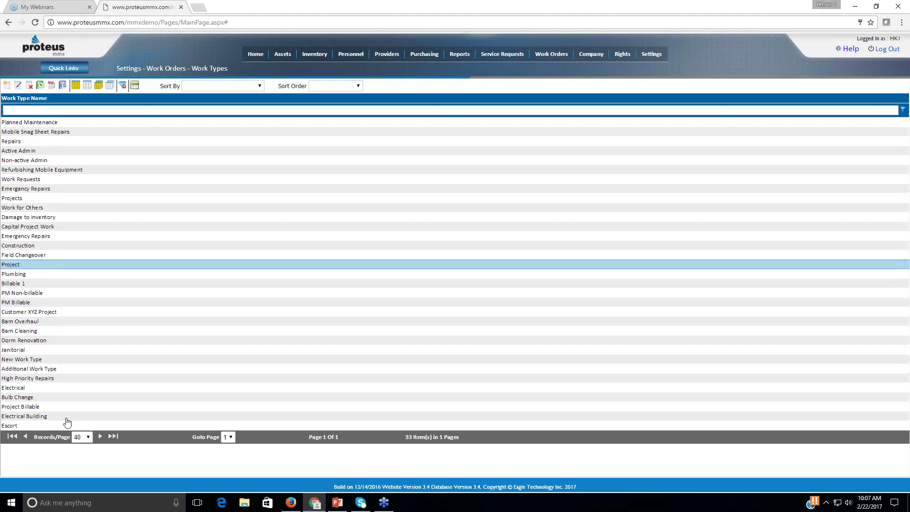
# Highlight the Electrical Building work type and open the work order Maintenance Codes settings
pyautogui.click(47, 418)
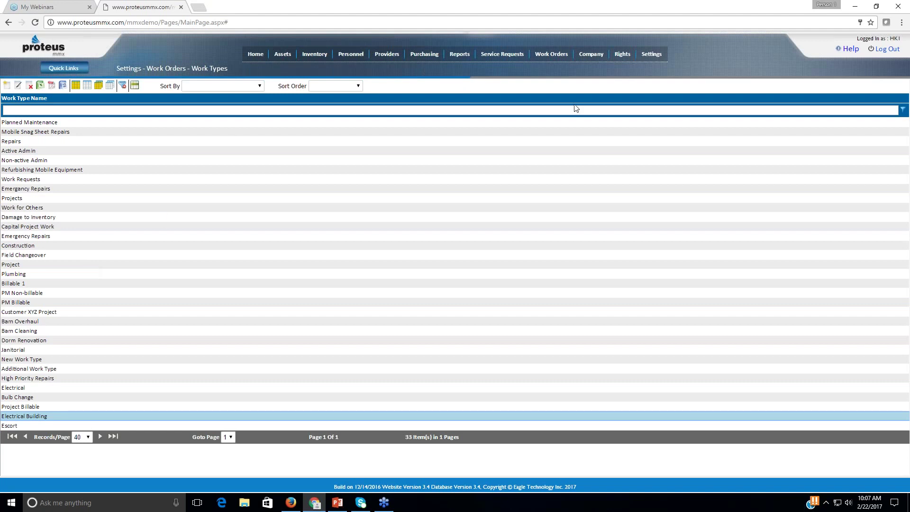
pyautogui.moveTo(651, 54)
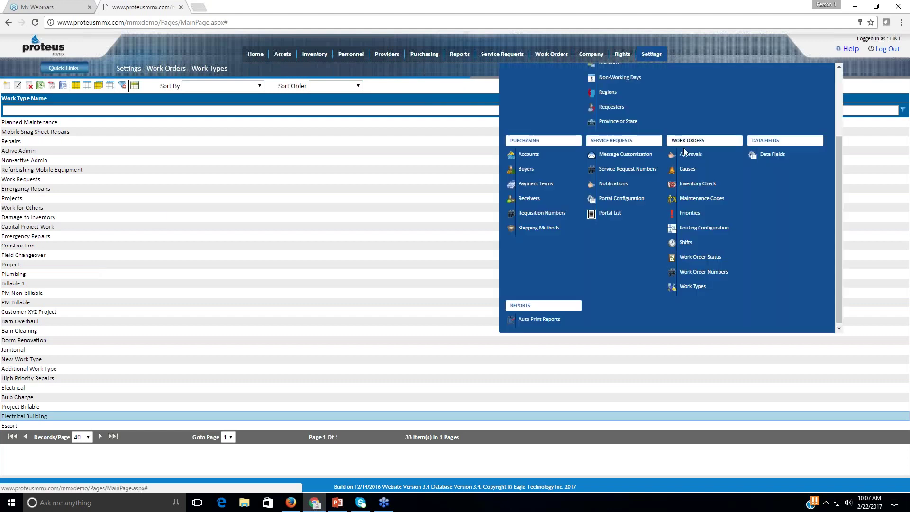
pyautogui.click(699, 208)
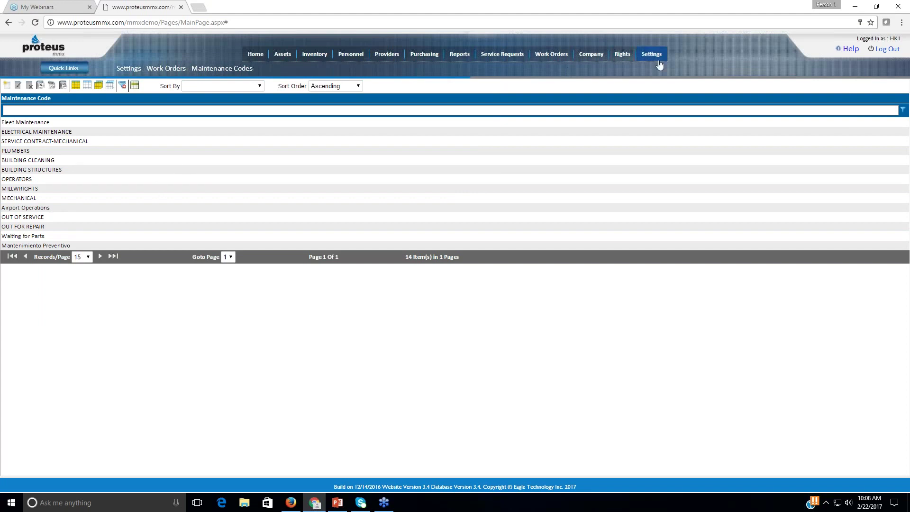
# Open the work order Priorities settings and select the "Critical - Stop Everything" priority
pyautogui.moveTo(656, 57)
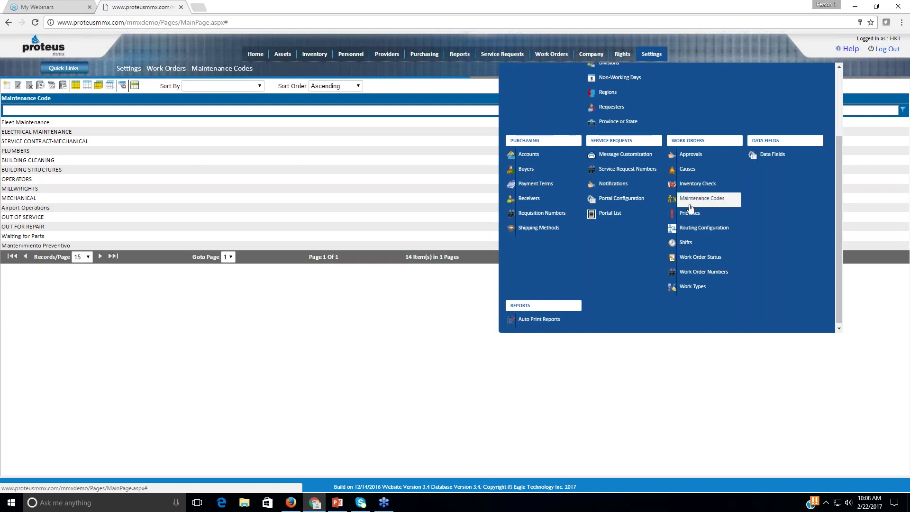
pyautogui.click(678, 215)
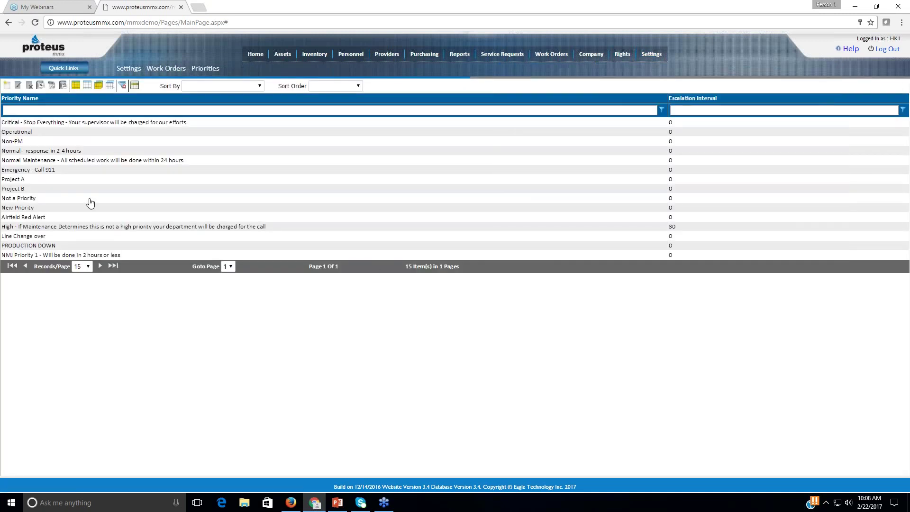
pyautogui.click(22, 124)
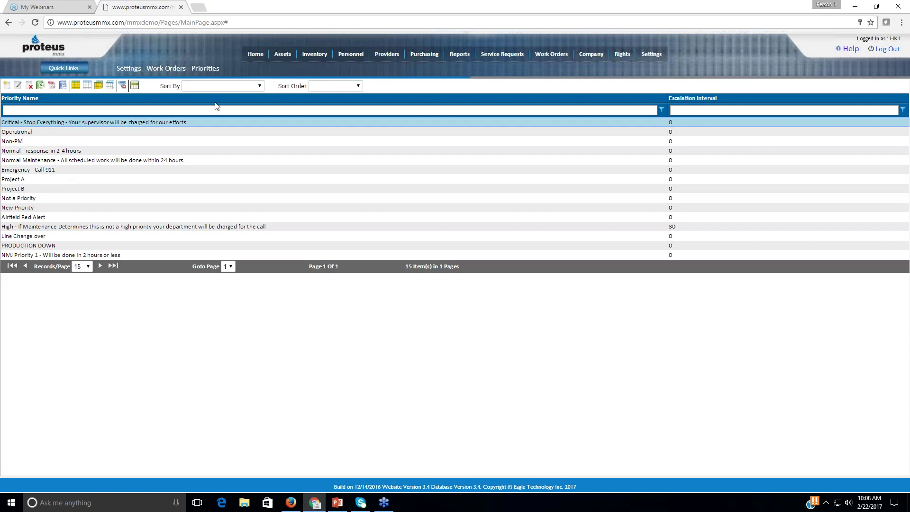
# Open the general Translations settings and look over the language columns
pyautogui.click(651, 54)
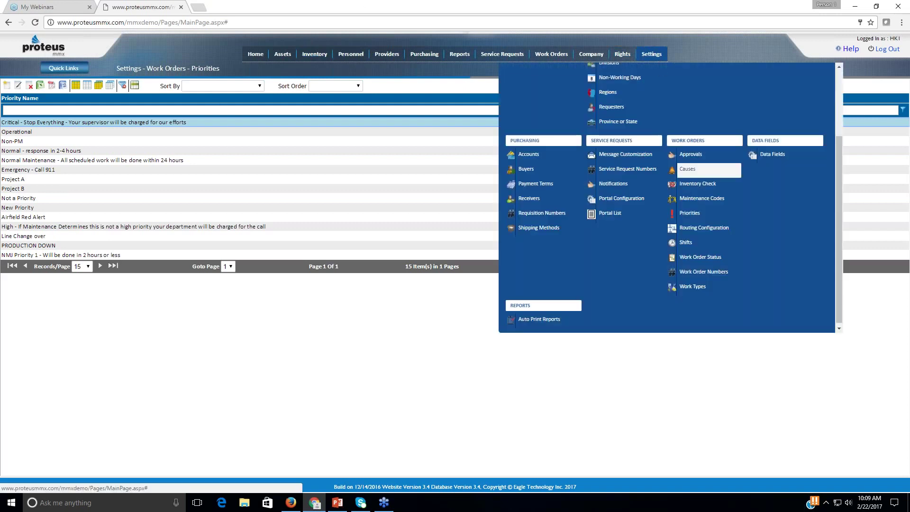
pyautogui.scroll(3, 603, 257)
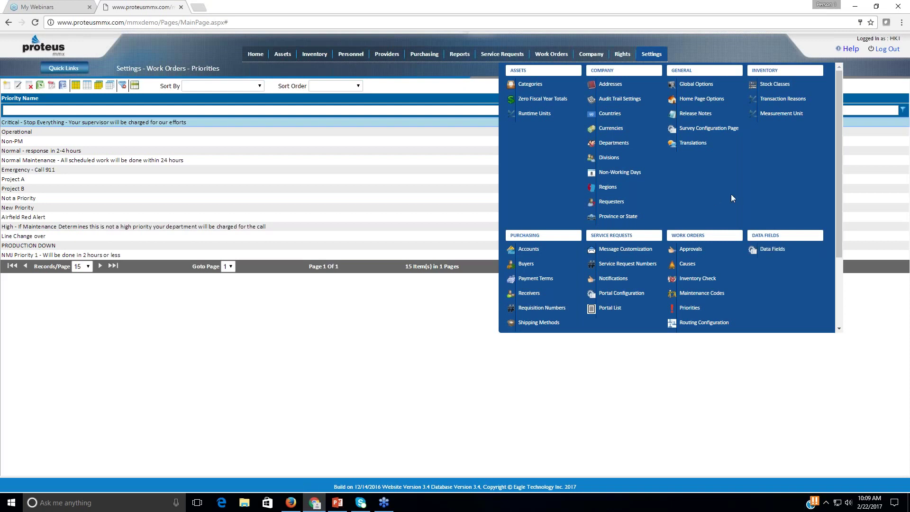
pyautogui.click(702, 150)
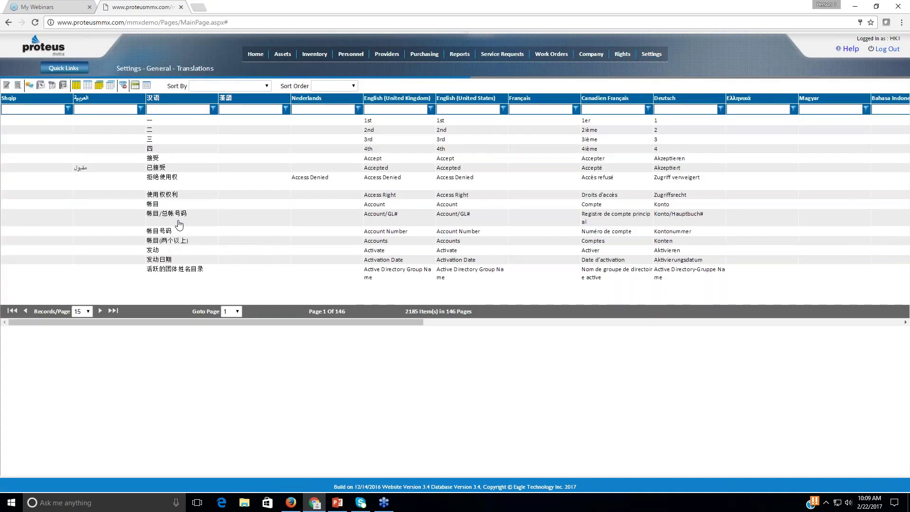
pyautogui.moveTo(397, 328); pyautogui.dragTo(331, 327)
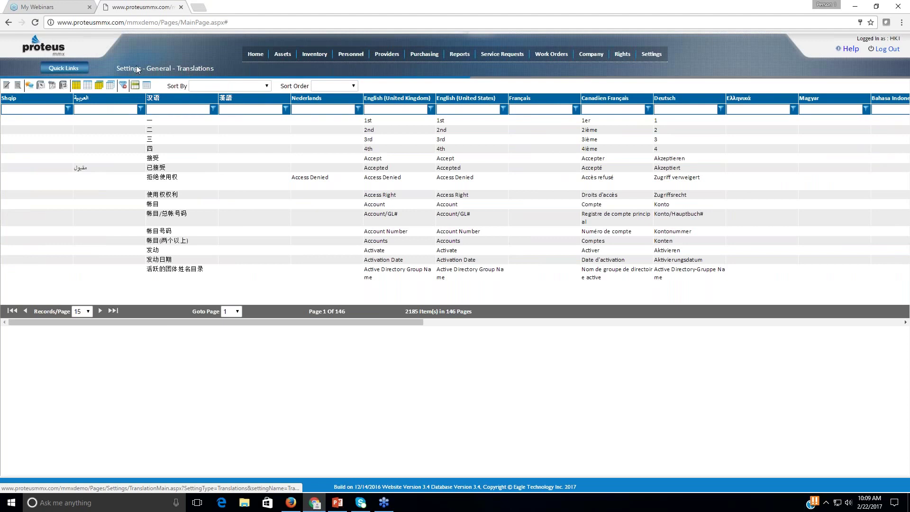
# Open the Assets list and expand the location tree through My Factory Complex, North Campus, Production Building and Lower Level
pyautogui.click(652, 54)
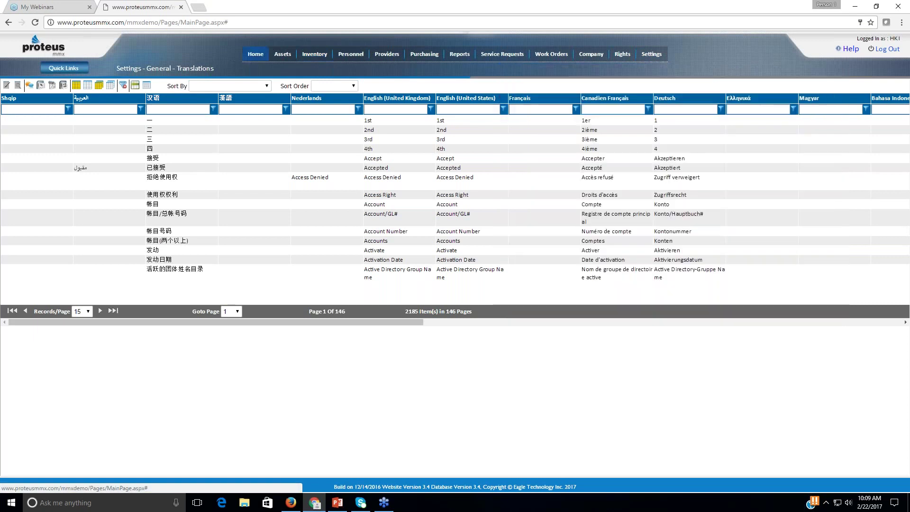
pyautogui.click(296, 75)
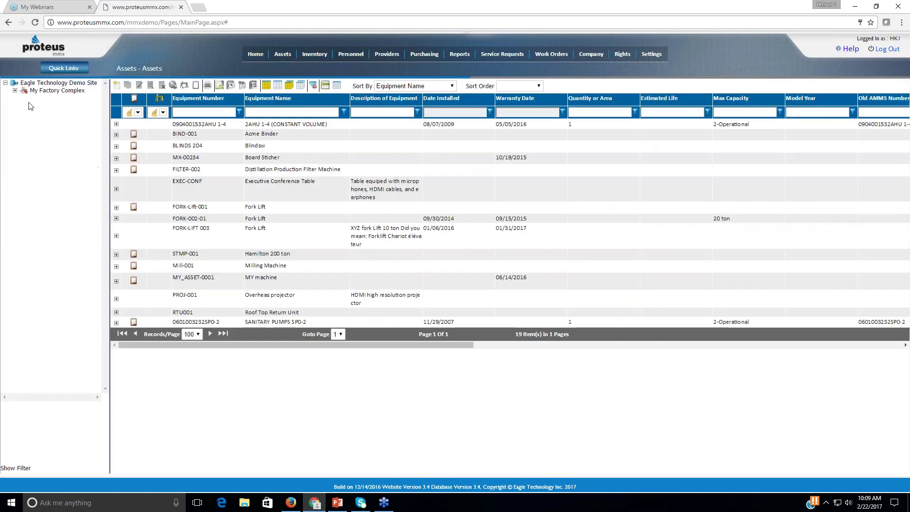
pyautogui.click(15, 90)
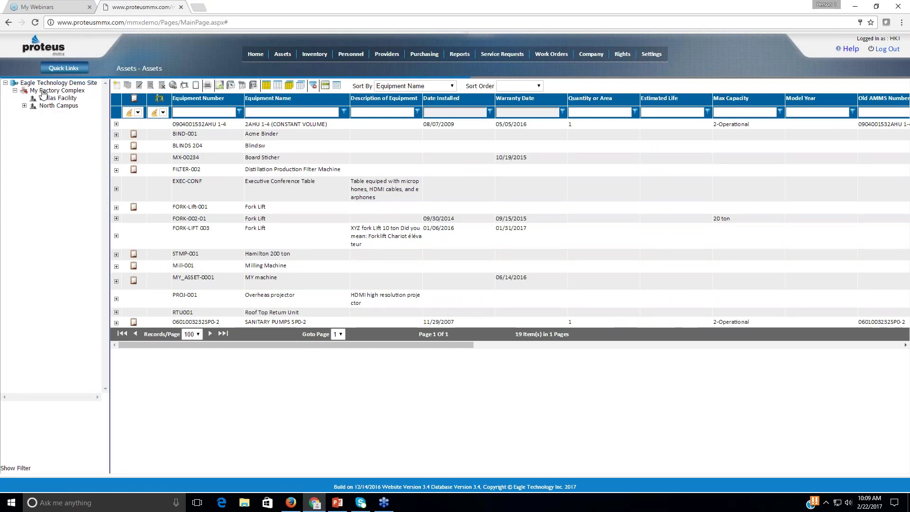
pyautogui.click(24, 105)
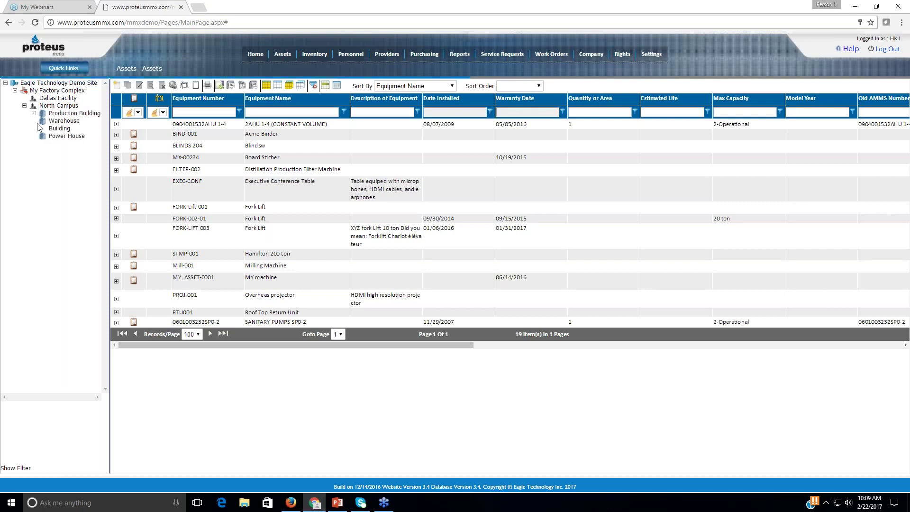
pyautogui.click(34, 113)
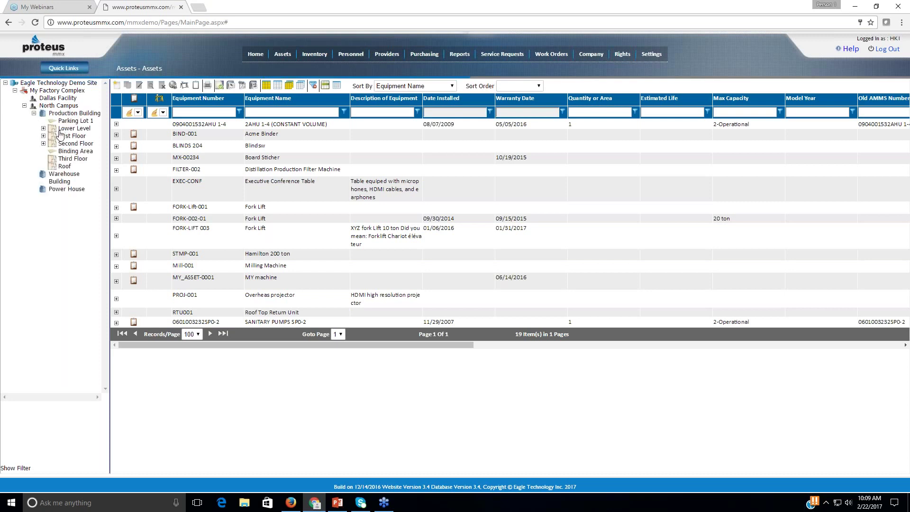
pyautogui.click(43, 128)
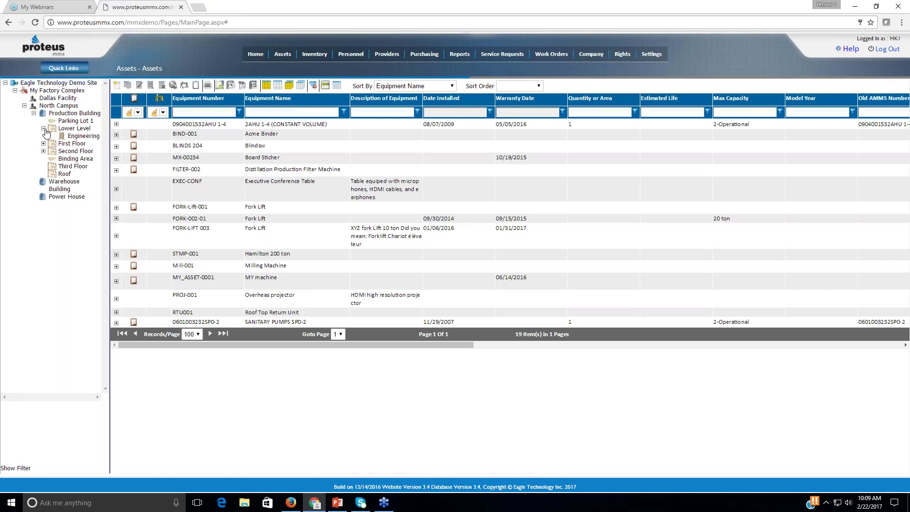
# Filter the assets by Parking Lot 1, Engineering and Roof in turn, ending with the whole Eagle Technology Demo Site
pyautogui.click(70, 121)
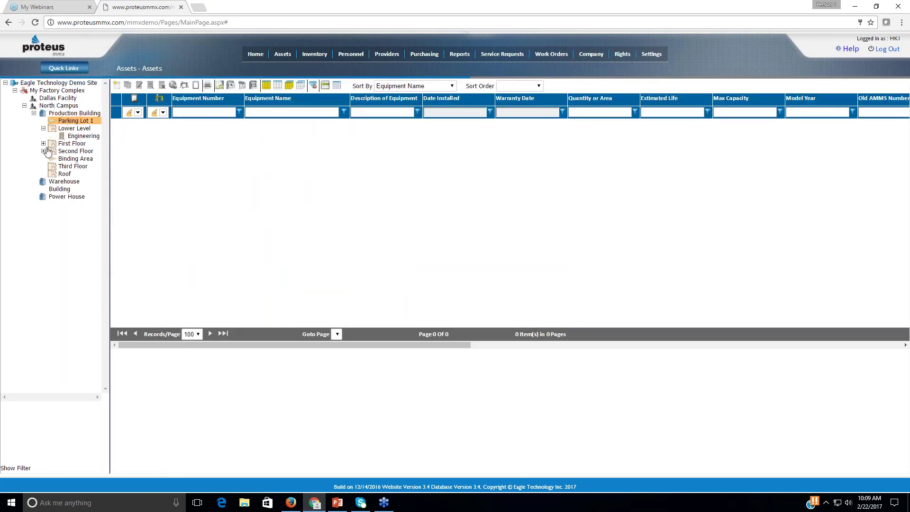
pyautogui.click(70, 136)
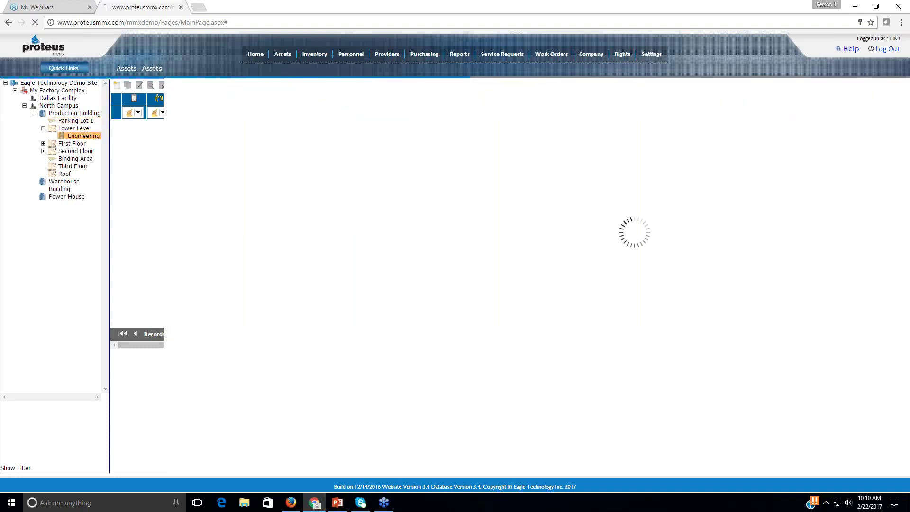
pyautogui.click(44, 144)
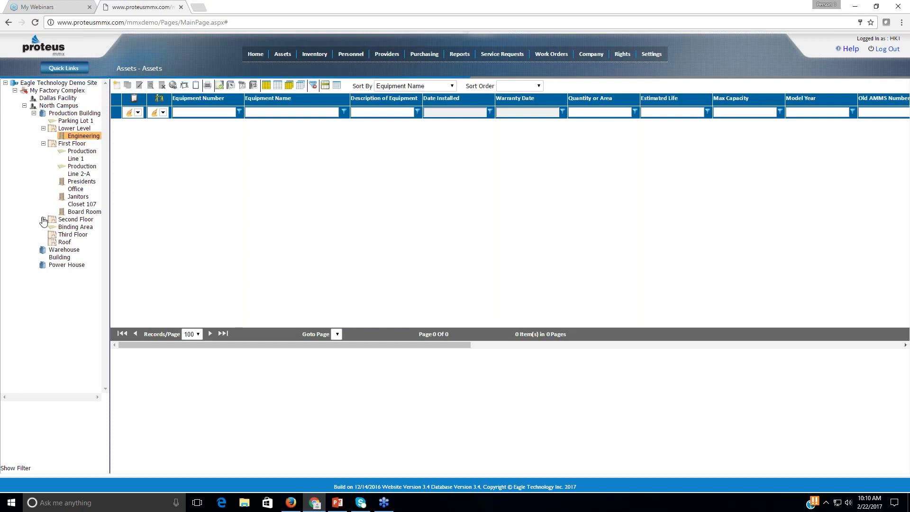
pyautogui.click(53, 242)
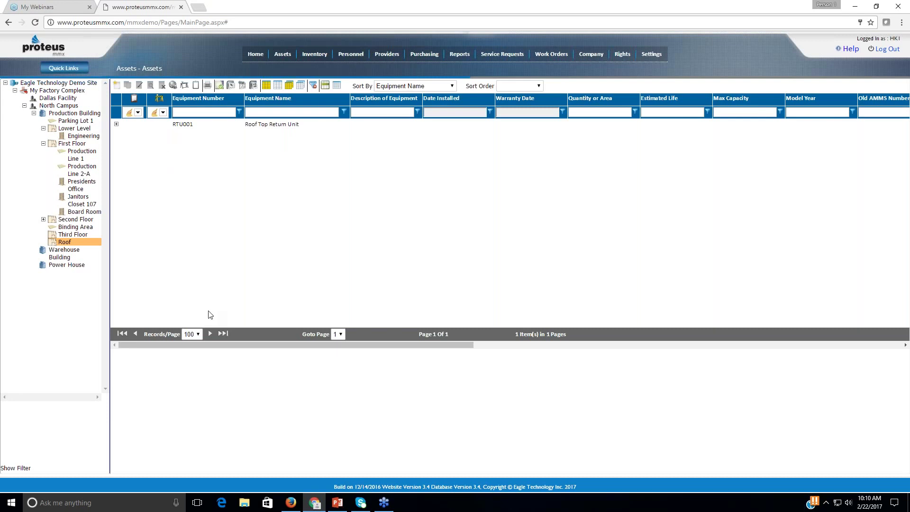
pyautogui.click(24, 83)
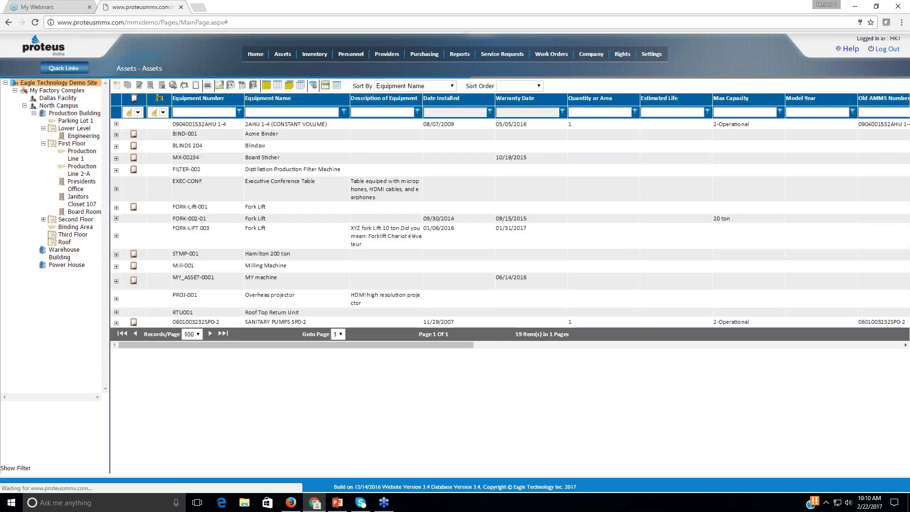
# Open the FORK-Lift-001 asset record for editing
pyautogui.scroll(-3, 206, 177)
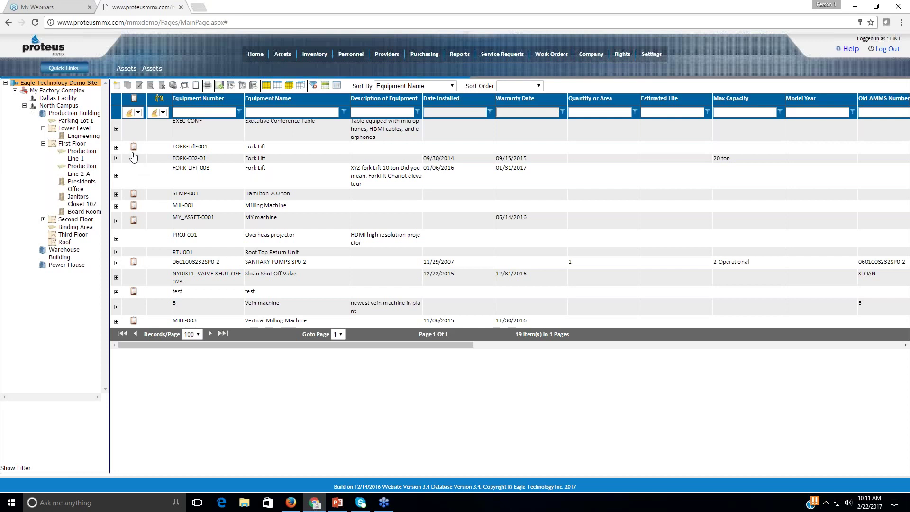
pyautogui.click(182, 149)
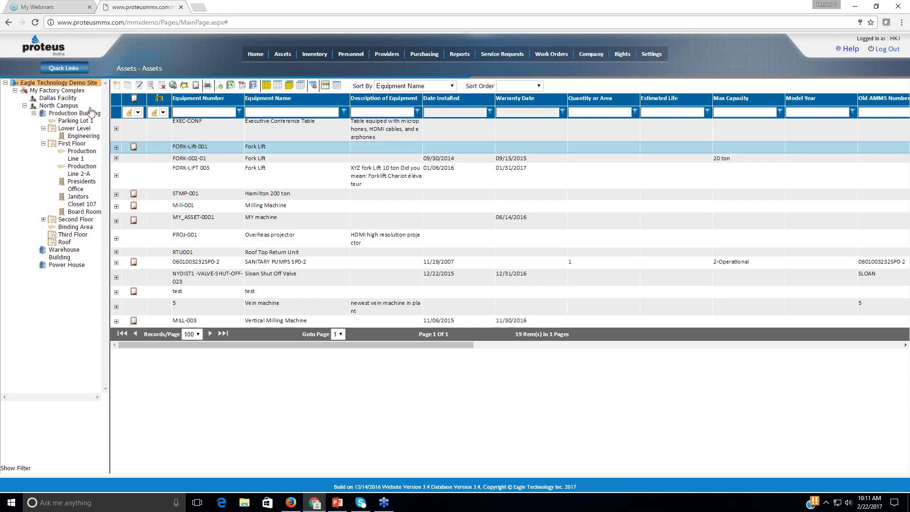
pyautogui.click(139, 85)
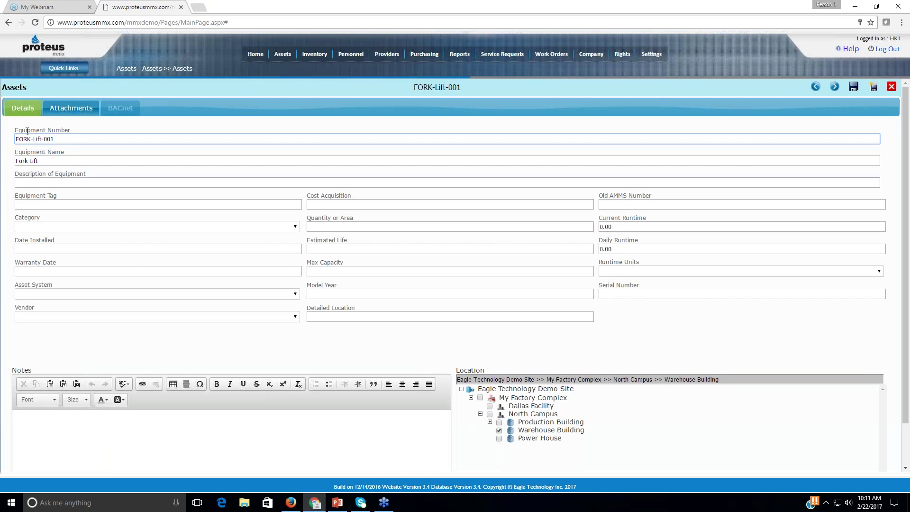
# Highlight the fork lift's equipment number and name, and set its description to "Raymond Turret Lift"
pyautogui.moveTo(60, 138); pyautogui.dragTo(2, 196)
pyautogui.moveTo(51, 158); pyautogui.dragTo(8, 190)
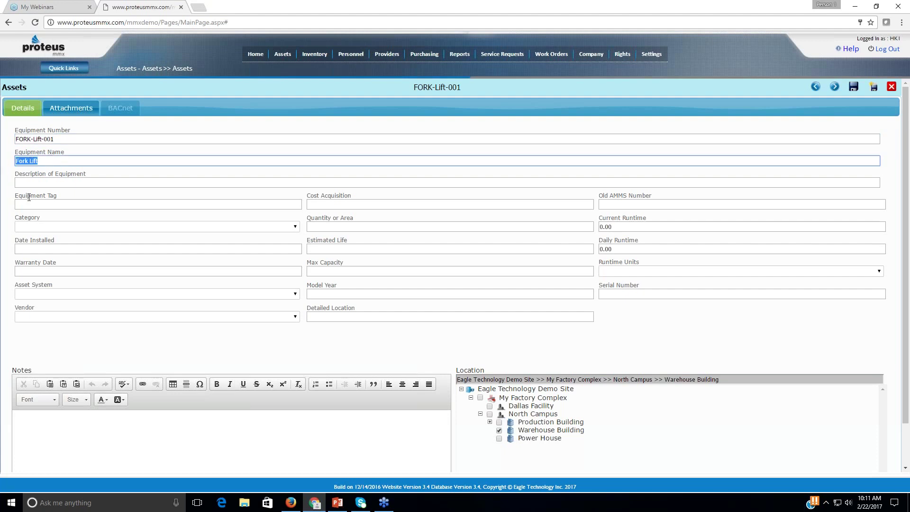
pyautogui.click(60, 161)
pyautogui.click(50, 183)
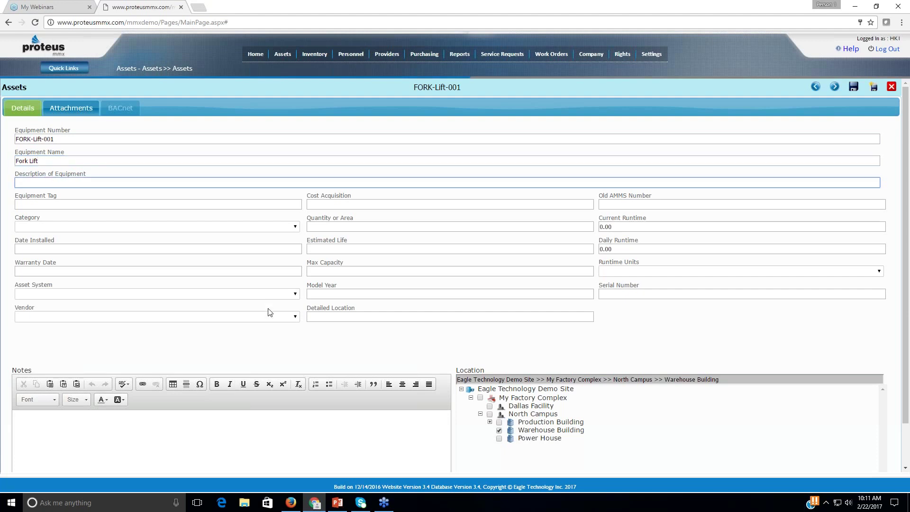
pyautogui.write('Raymond Turret Lift')
# Set the fork lift's equipment tag to 100-007 and highlight the tag and the equipment number
pyautogui.click(62, 204)
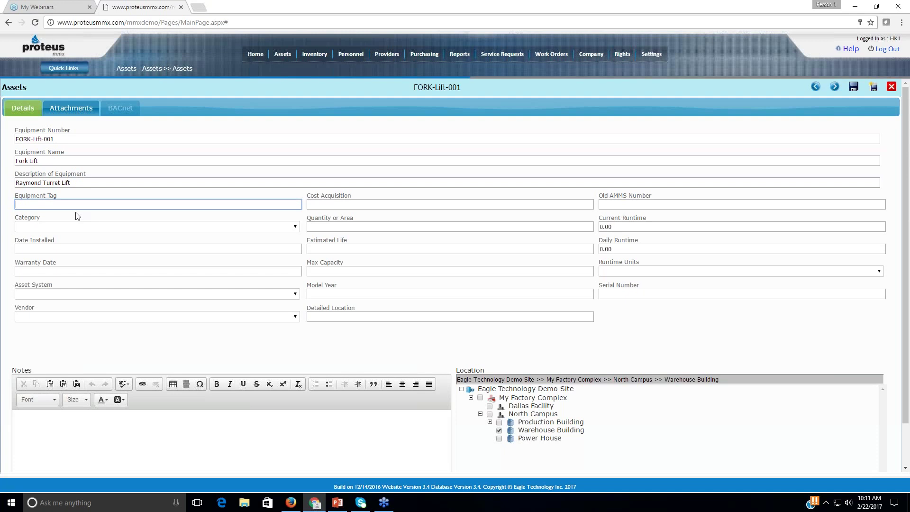
pyautogui.write('100-007')
pyautogui.moveTo(58, 204); pyautogui.dragTo(5, 209)
pyautogui.click(66, 139)
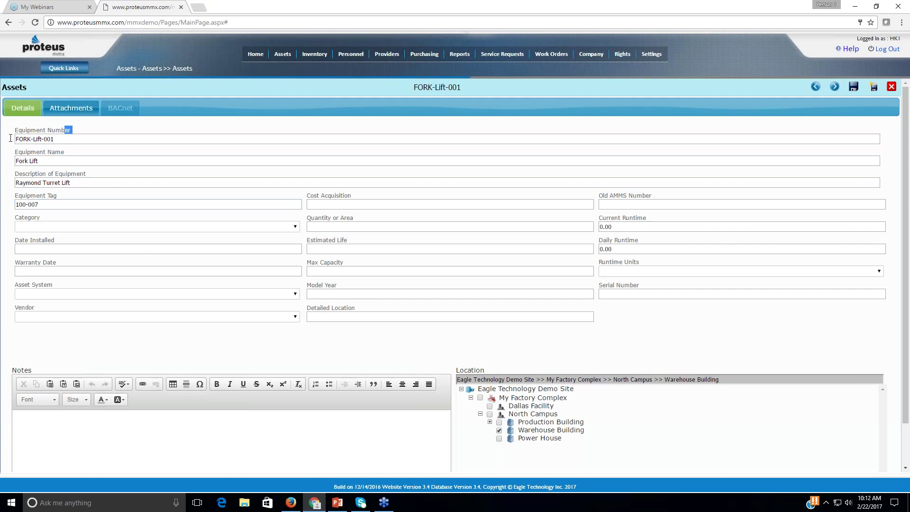
pyautogui.moveTo(18, 141); pyautogui.dragTo(53, 140)
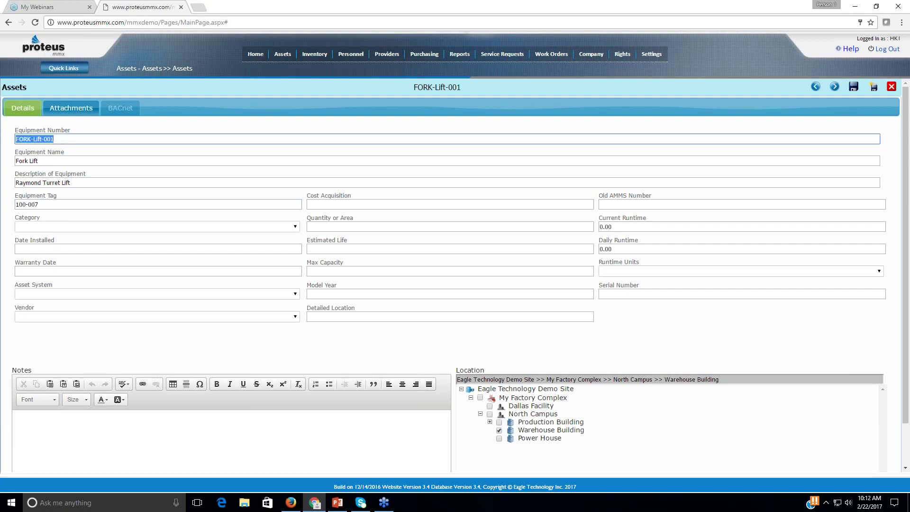
# Set the fork lift's installation date to 02/01/2017
pyautogui.click(318, 208)
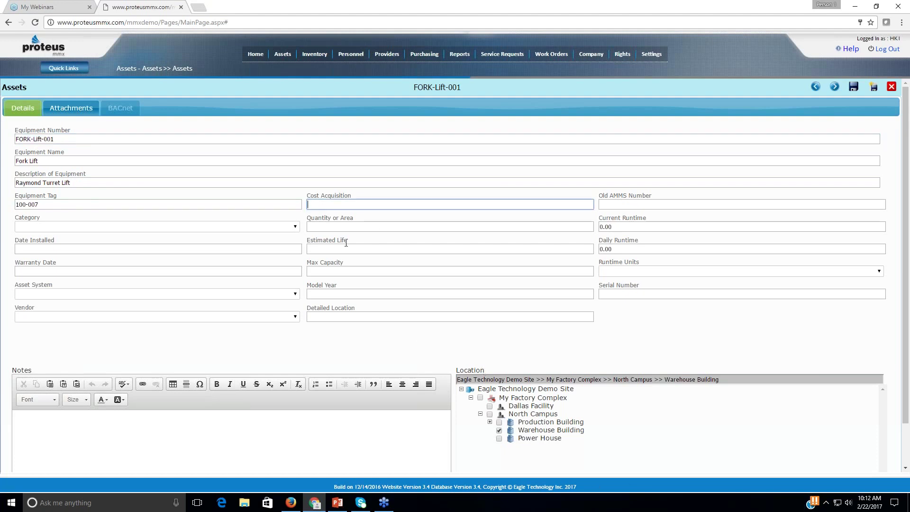
pyautogui.click(97, 248)
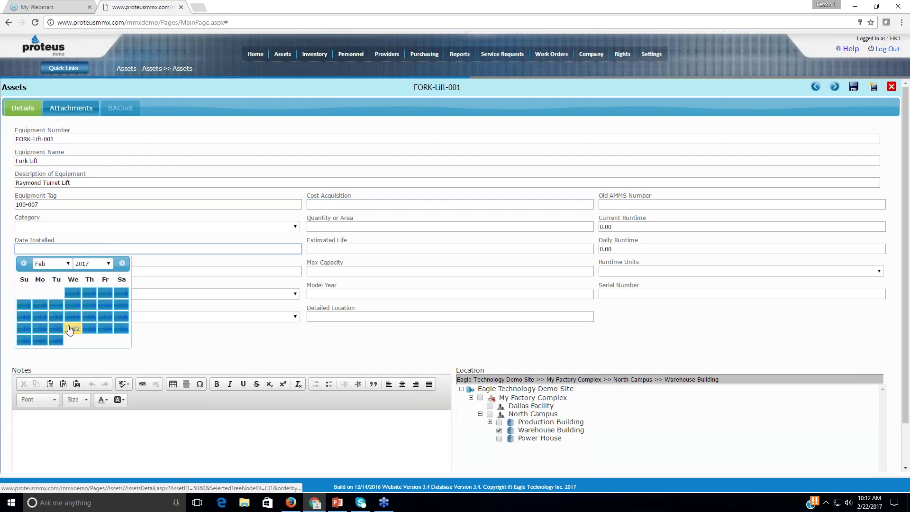
pyautogui.click(76, 293)
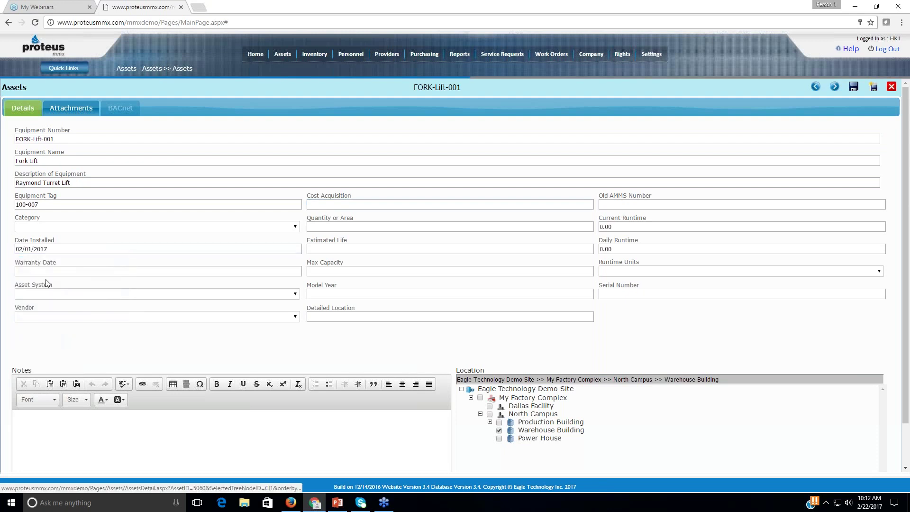
# Set the fork lift's warranty date to 02/06/2018
pyautogui.click(53, 272)
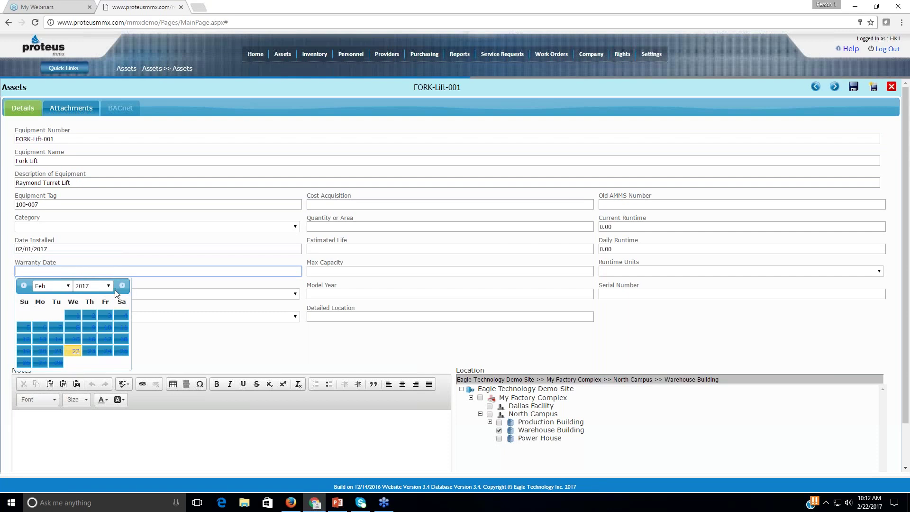
pyautogui.click(108, 285)
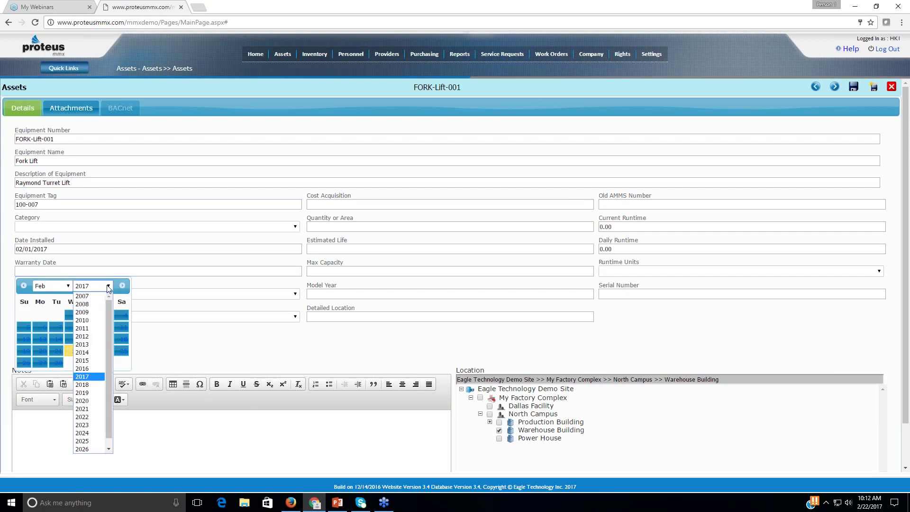
pyautogui.click(84, 384)
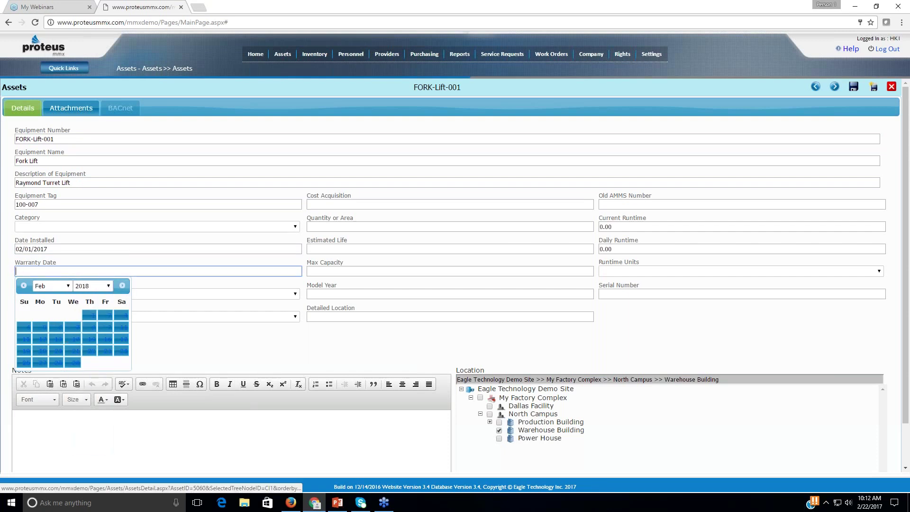
pyautogui.click(55, 326)
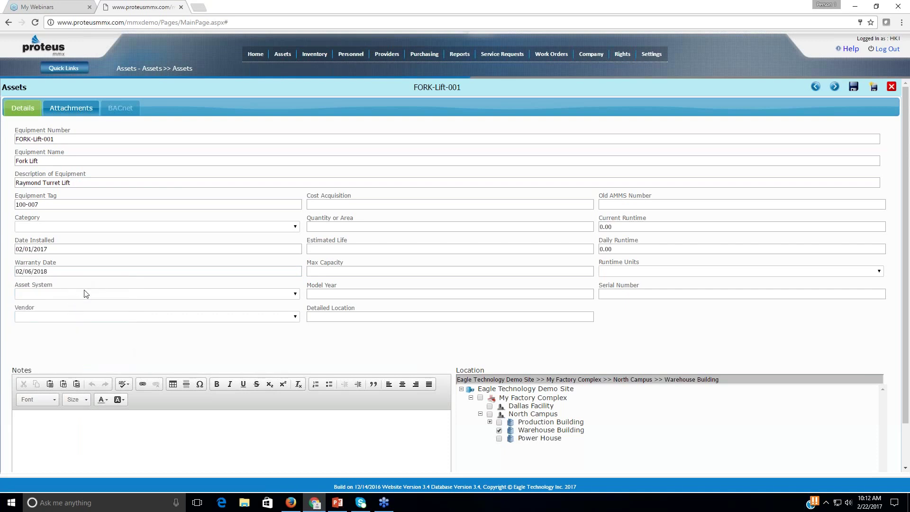
# Set the fork lift's cost acquisition to 30,000.00
pyautogui.click(344, 203)
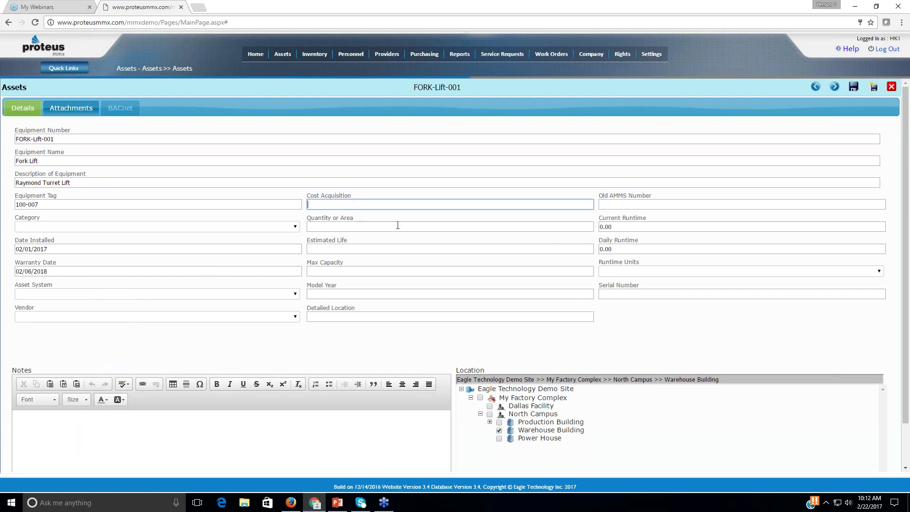
pyautogui.write('30,')
pyautogui.write('0')
pyautogui.write('00')
pyautogui.press('Tab')
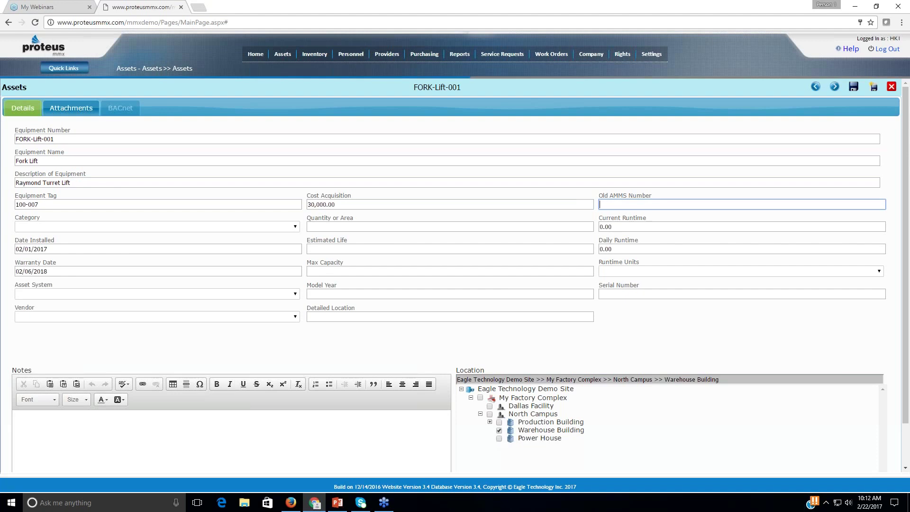
pyautogui.click(499, 424)
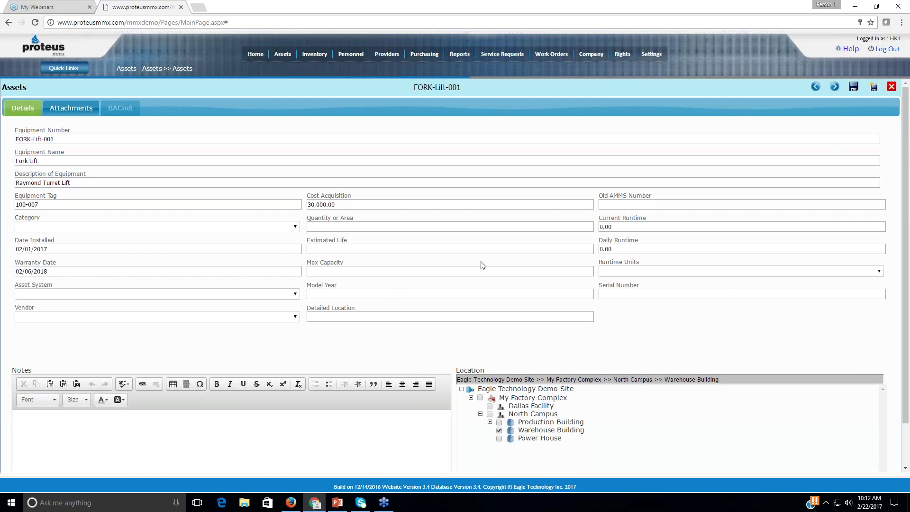
# Set the fork lift's model year to HL-39847 and its category to Fleet Maintenance, and save the asset
pyautogui.click(358, 293)
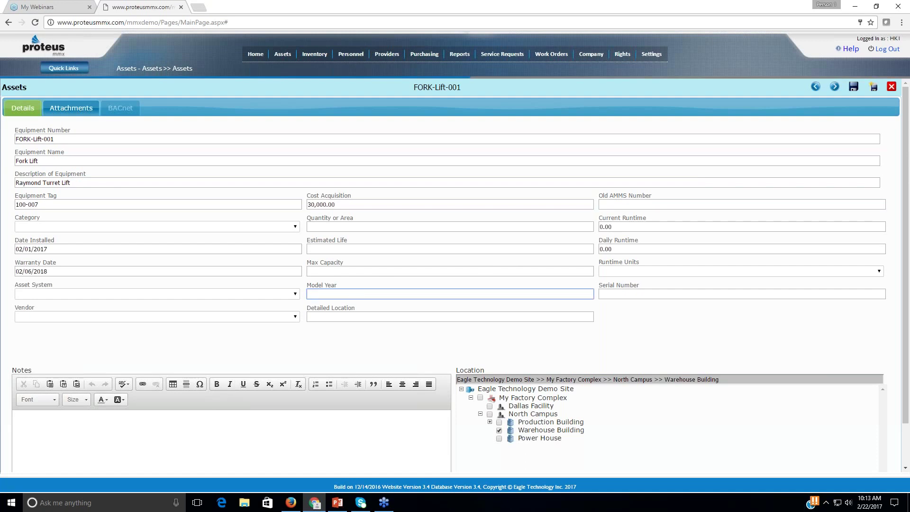
pyautogui.write('HL-39847')
pyautogui.click(89, 228)
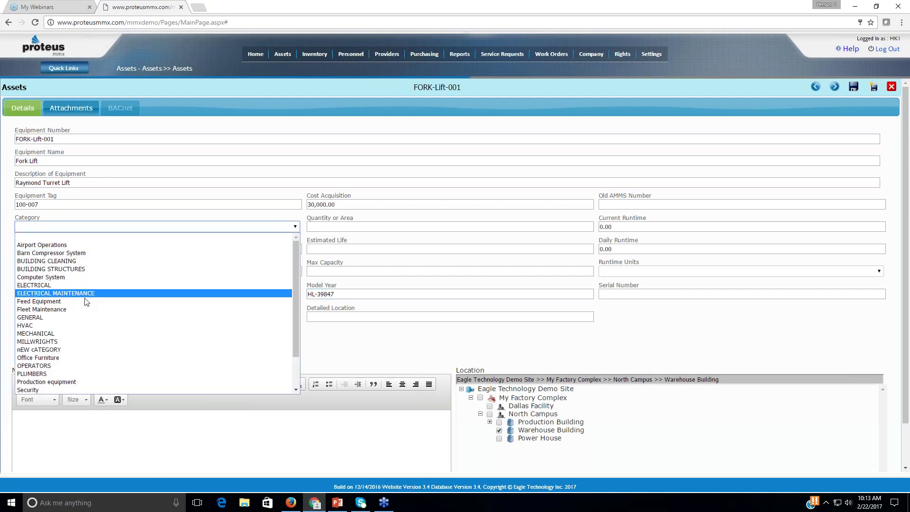
pyautogui.click(86, 309)
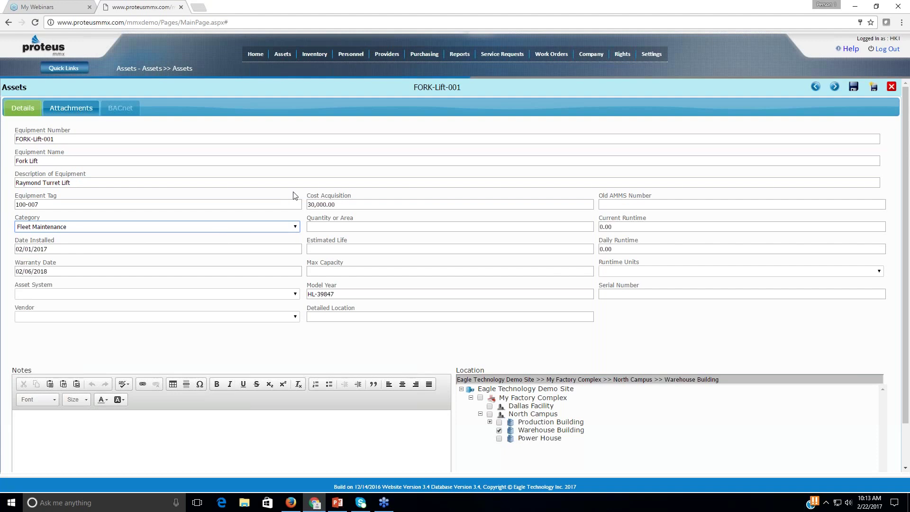
pyautogui.click(631, 296)
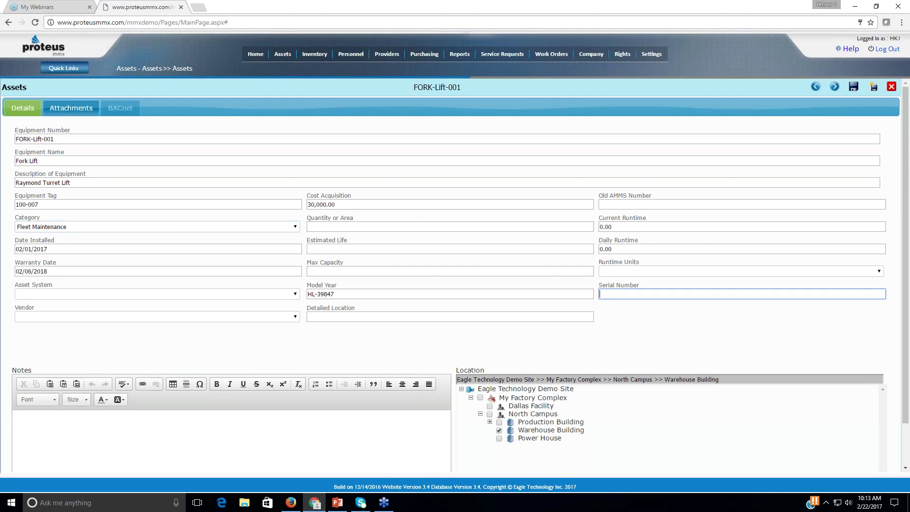
pyautogui.click(853, 86)
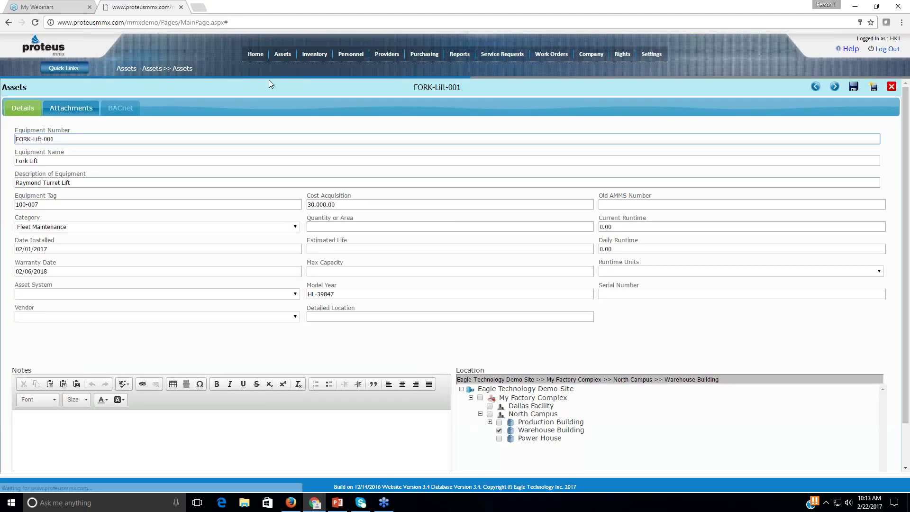
# Return to the asset list and show only the assets in North Campus's Warehouse Building
pyautogui.moveTo(282, 60)
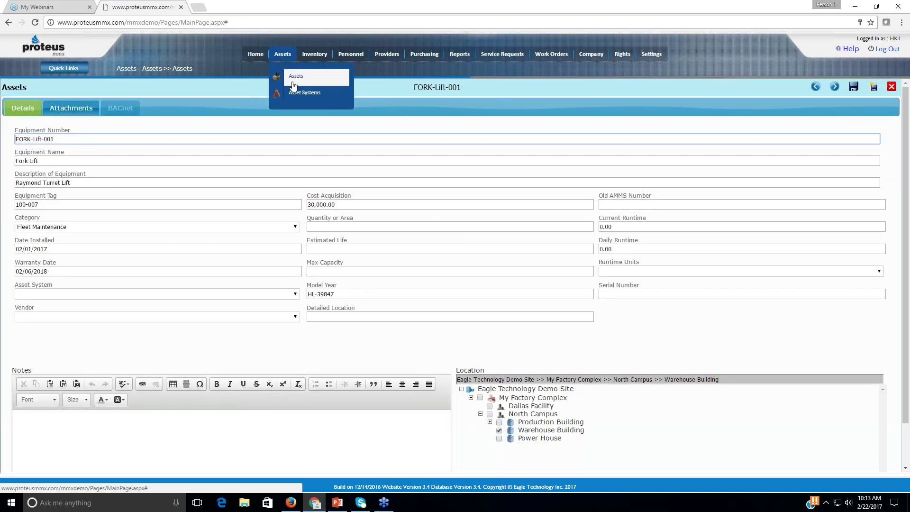
pyautogui.click(296, 76)
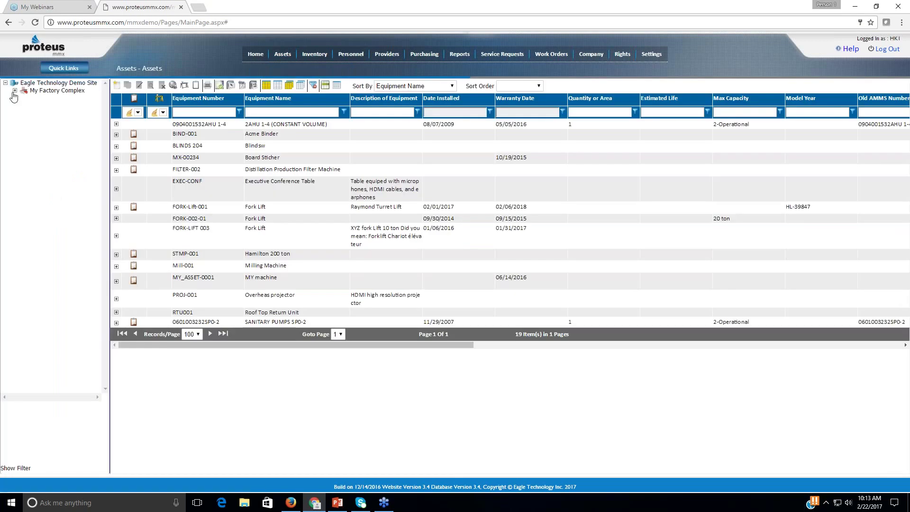
pyautogui.click(14, 90)
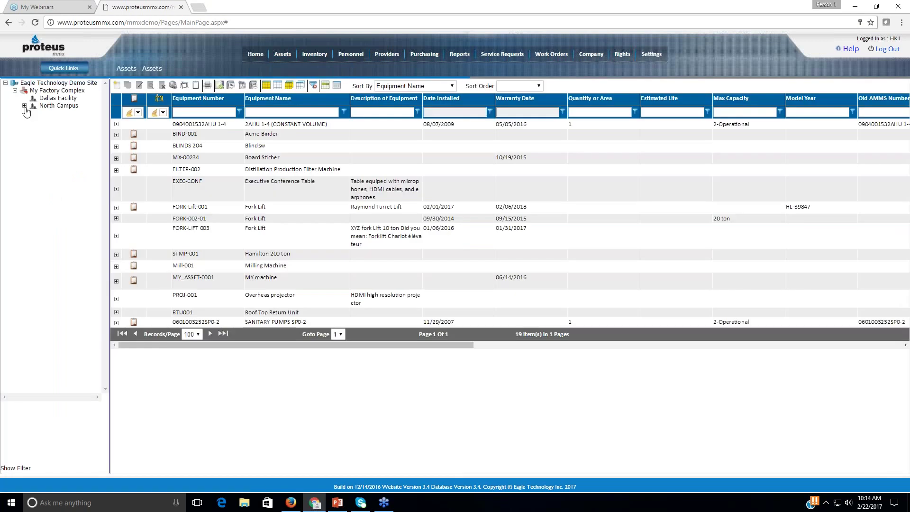
pyautogui.click(24, 105)
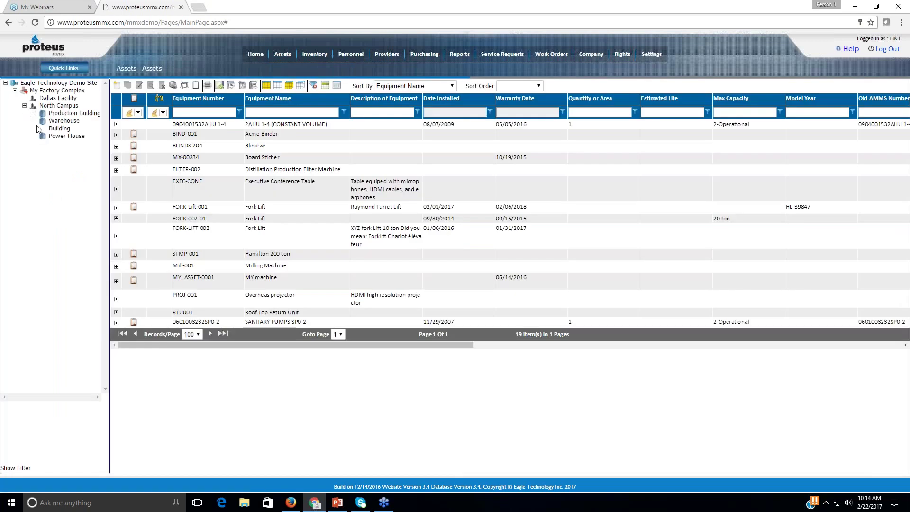
pyautogui.click(65, 127)
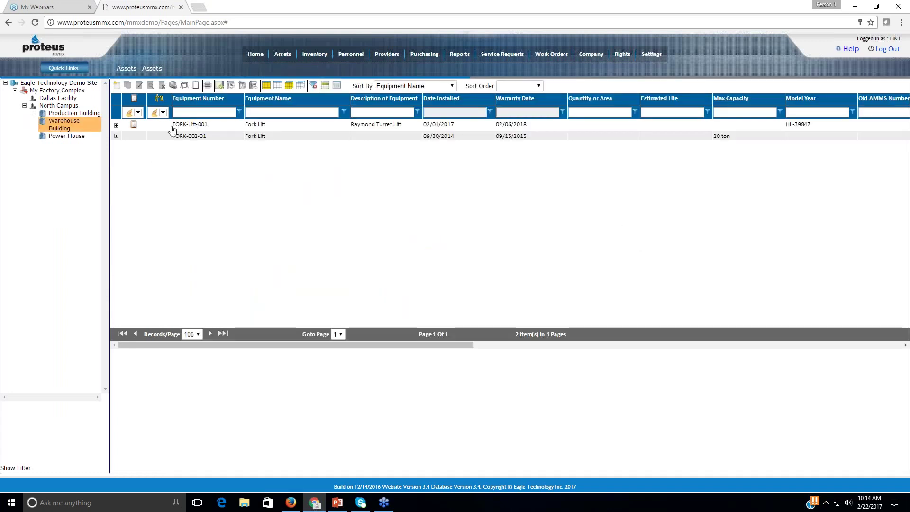
# Switch FORK-Lift-001's location to Dallas Facility and back to Warehouse Building, and save the location
pyautogui.click(372, 127)
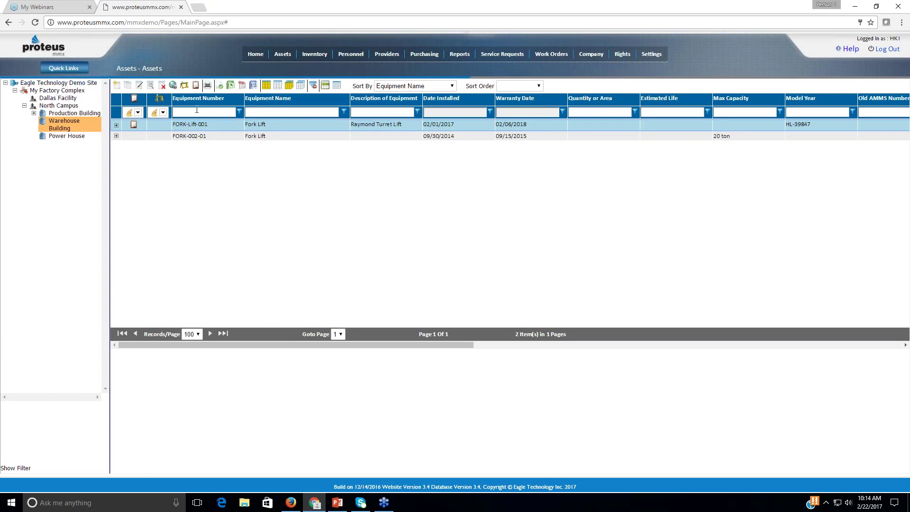
pyautogui.click(174, 87)
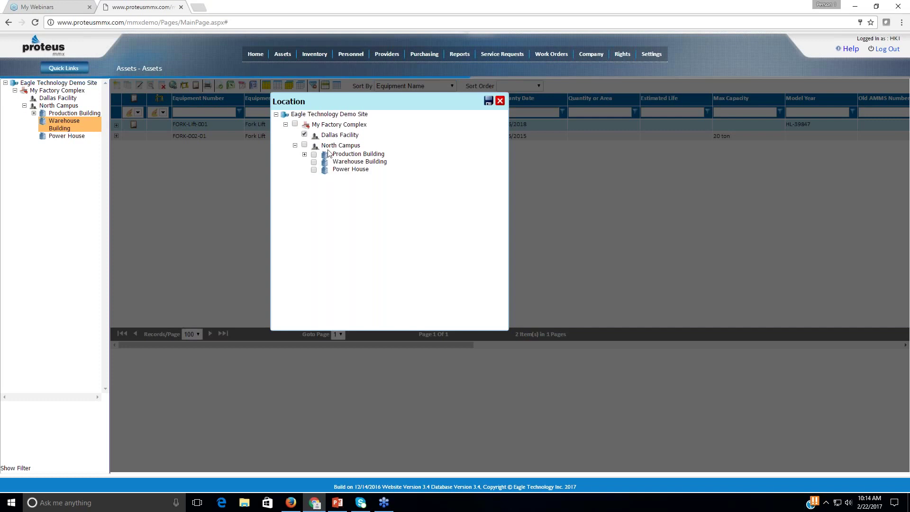
pyautogui.click(304, 137)
pyautogui.click(313, 163)
pyautogui.click(487, 101)
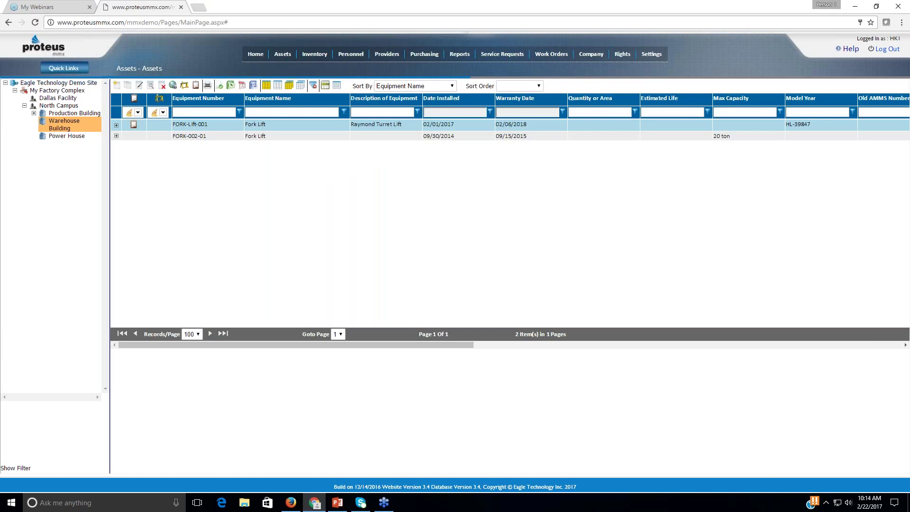
# Open the help site and look through its top articles, reference sections and training videos
pyautogui.click(846, 49)
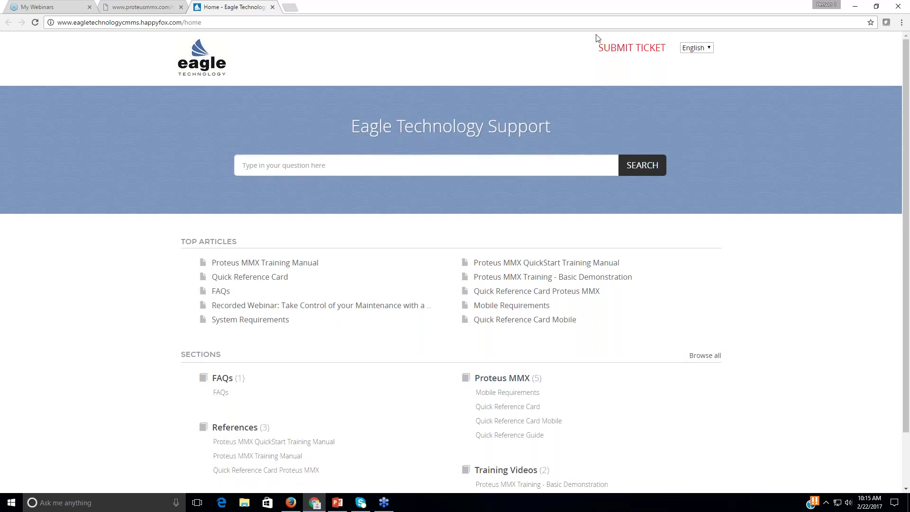
pyautogui.scroll(-2, 626, 270)
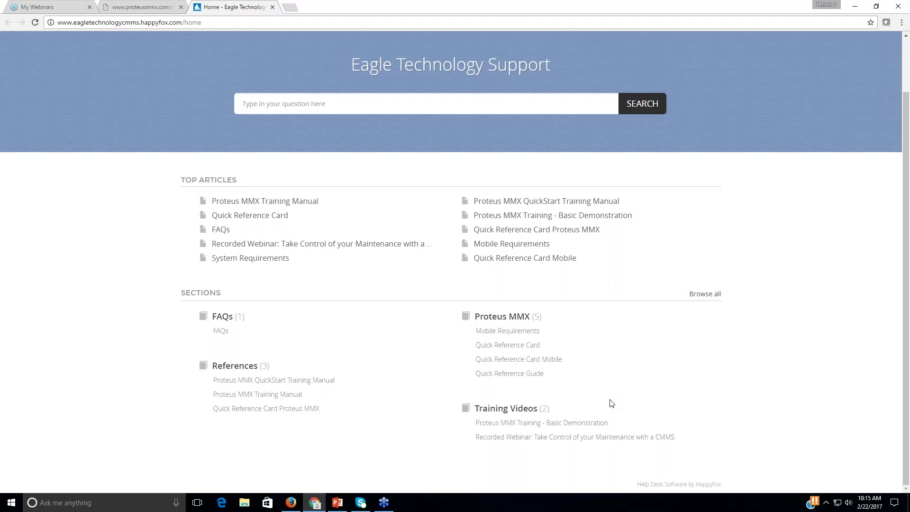
pyautogui.scroll(1, 611, 404)
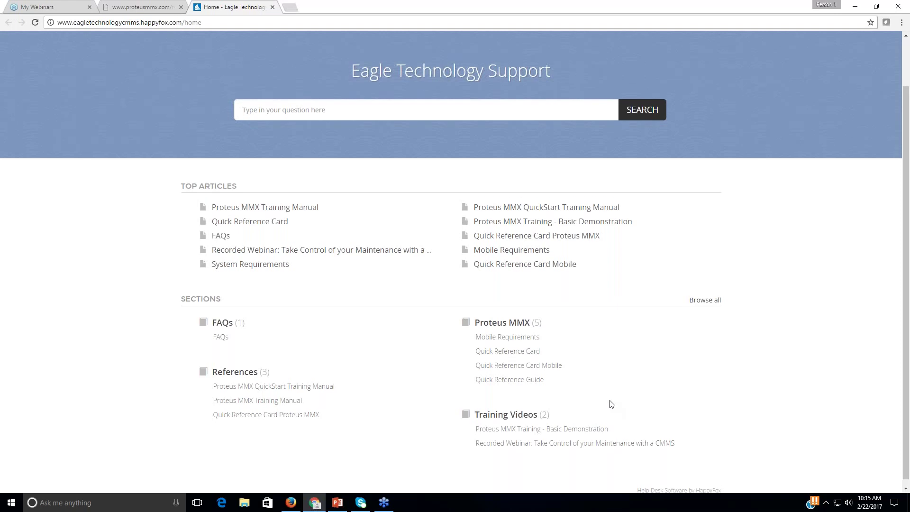
pyautogui.scroll(1, 611, 403)
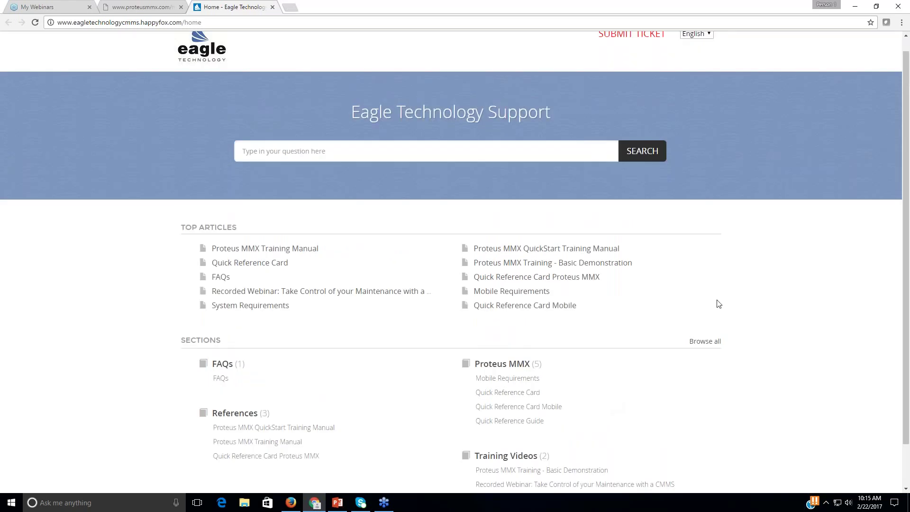
pyautogui.scroll(1, 708, 175)
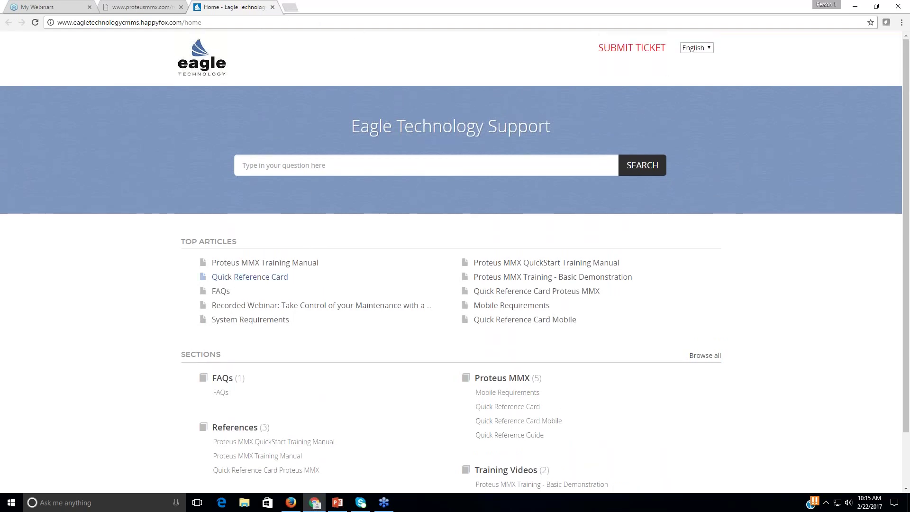
# Open the Quick Reference Card PDF from the top articles, review its icon overview, and close the PDF and the support site
pyautogui.click(239, 280)
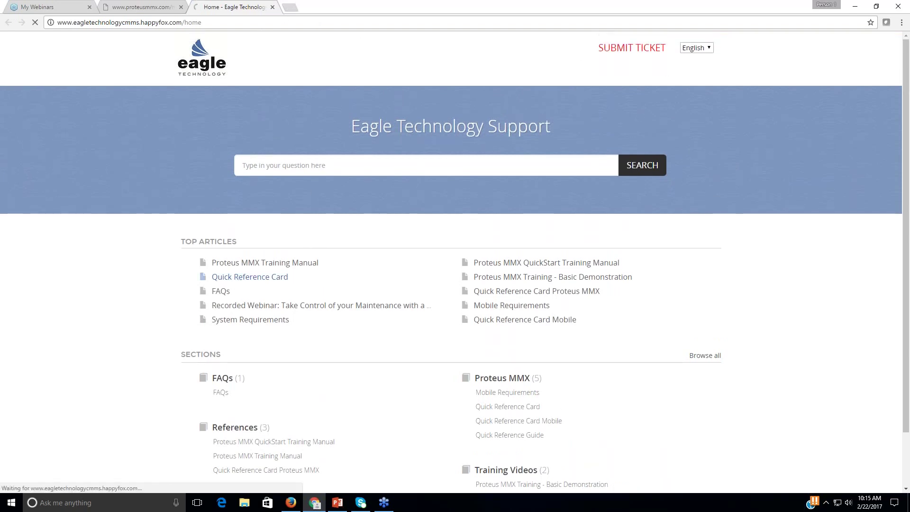
pyautogui.click(619, 359)
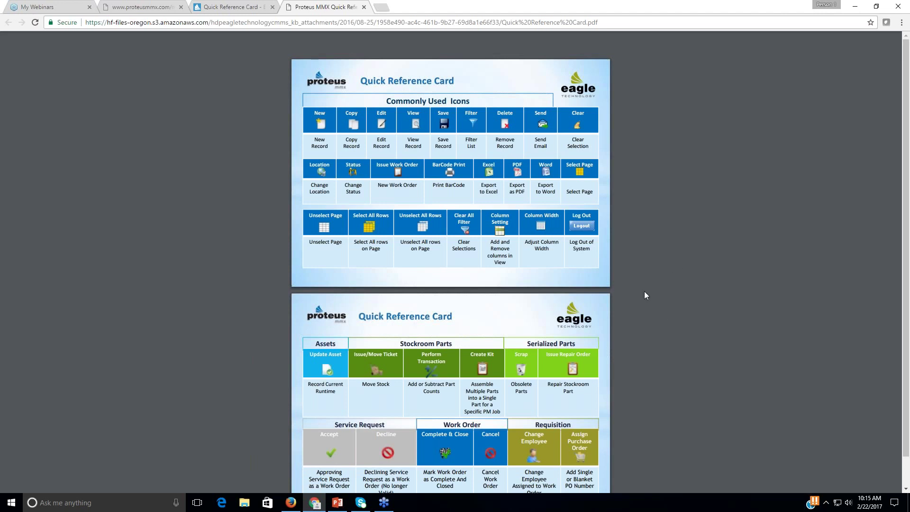
pyautogui.scroll(-1, 646, 302)
pyautogui.scroll(1, 646, 300)
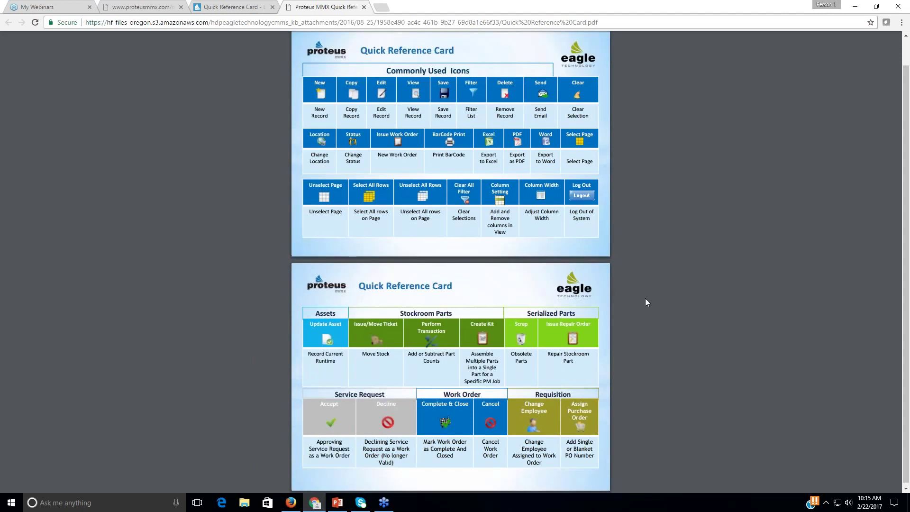
pyautogui.click(364, 7)
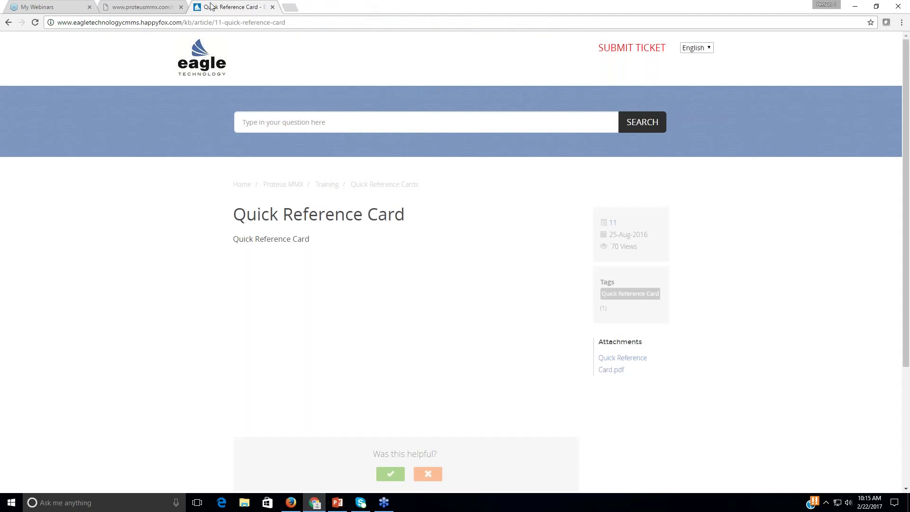
pyautogui.click(273, 7)
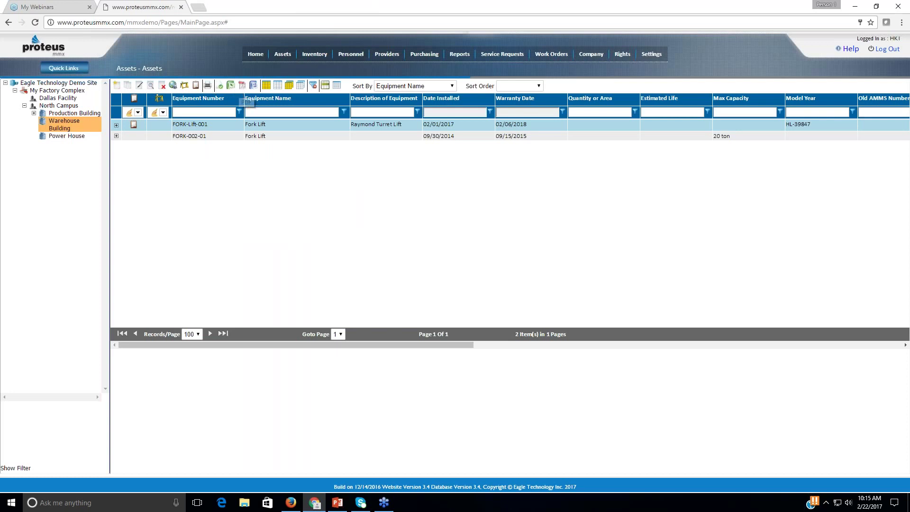
# Select all assets on the page and clear the selection again
pyautogui.click(266, 85)
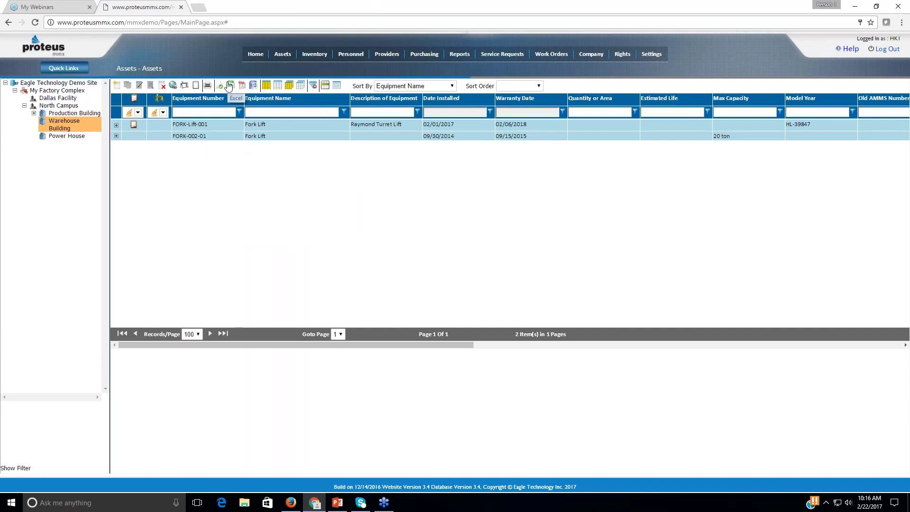
pyautogui.click(279, 85)
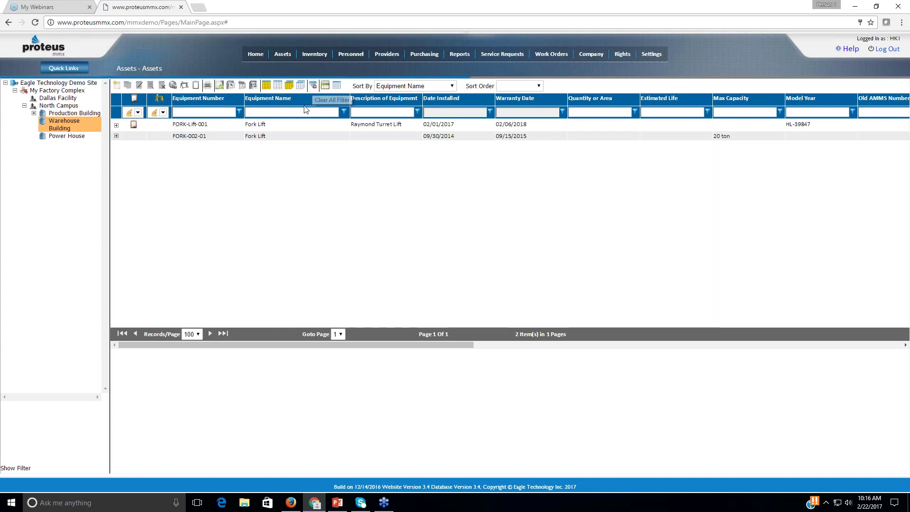
# Filter the asset list to equipment descriptions beginning with "r"
pyautogui.click(359, 109)
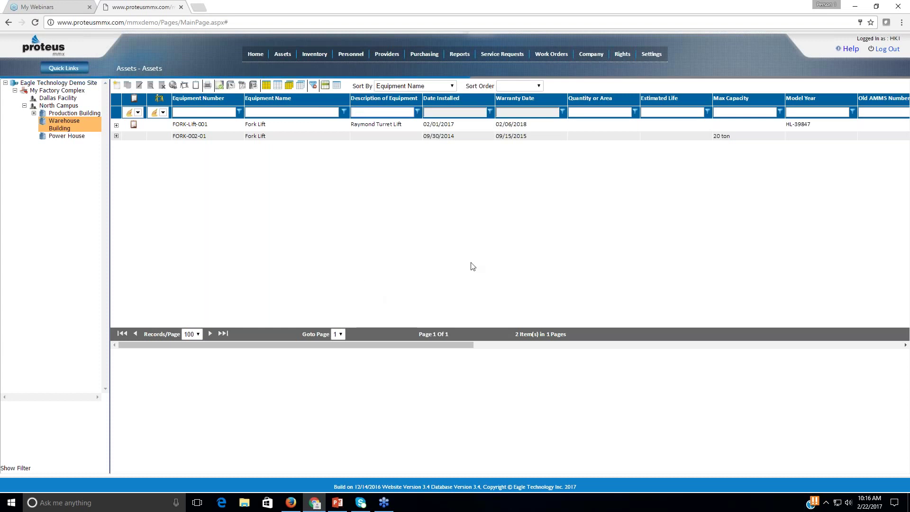
pyautogui.write('r')
pyautogui.press('Return')
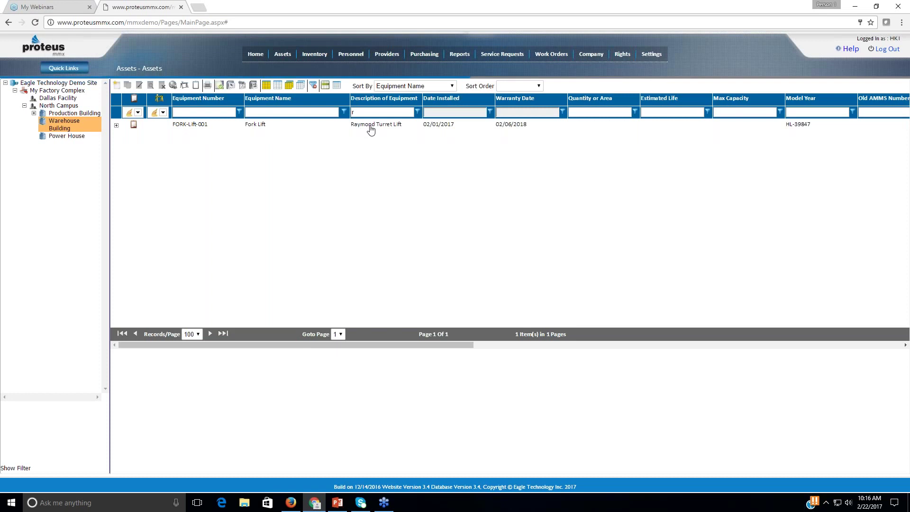
# Review the comparison options of the Description of Equipment filter and clear all filters from the asset list
pyautogui.click(417, 112)
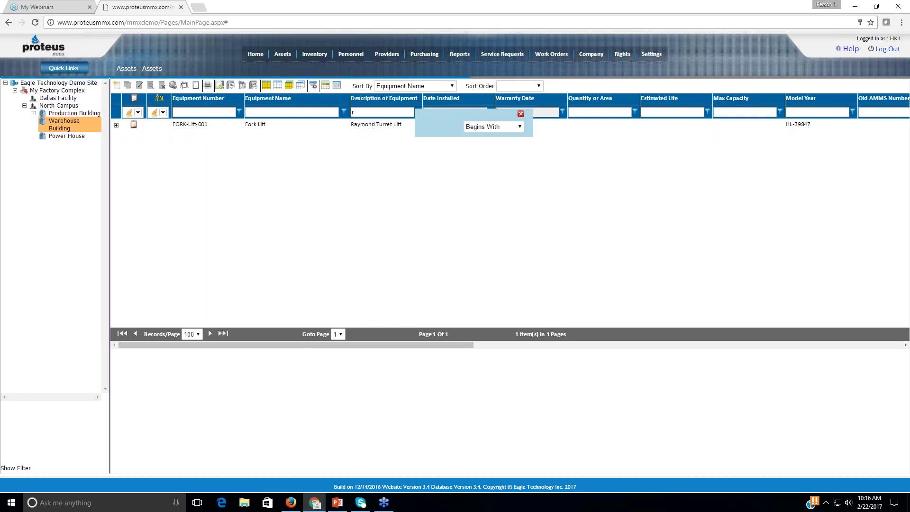
pyautogui.click(521, 126)
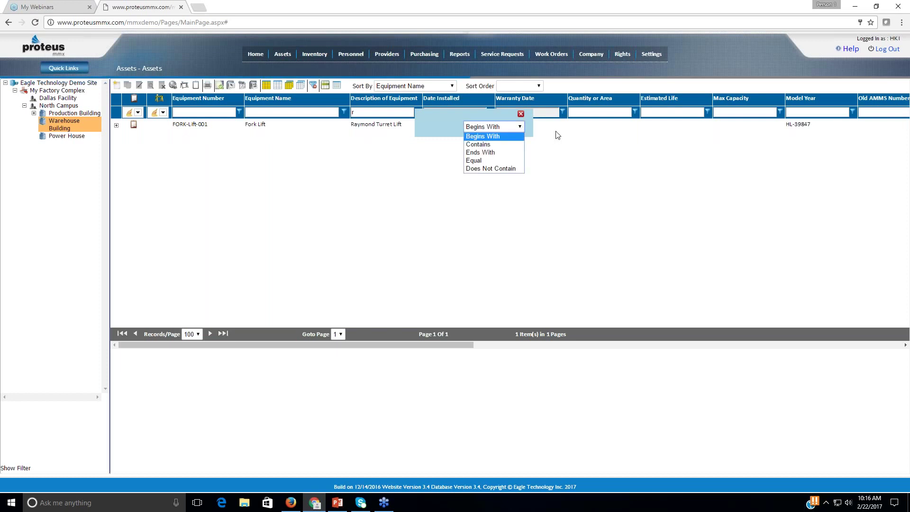
pyautogui.click(520, 114)
pyautogui.click(520, 113)
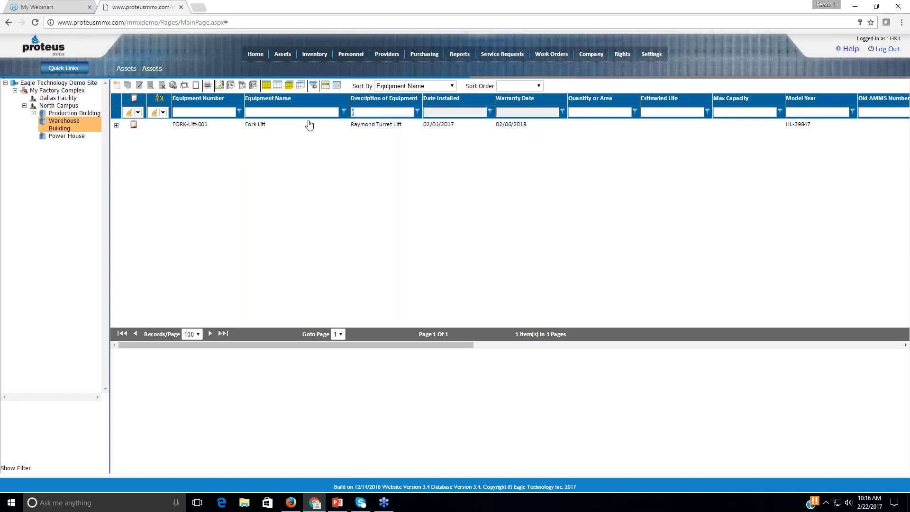
pyautogui.press('Return')
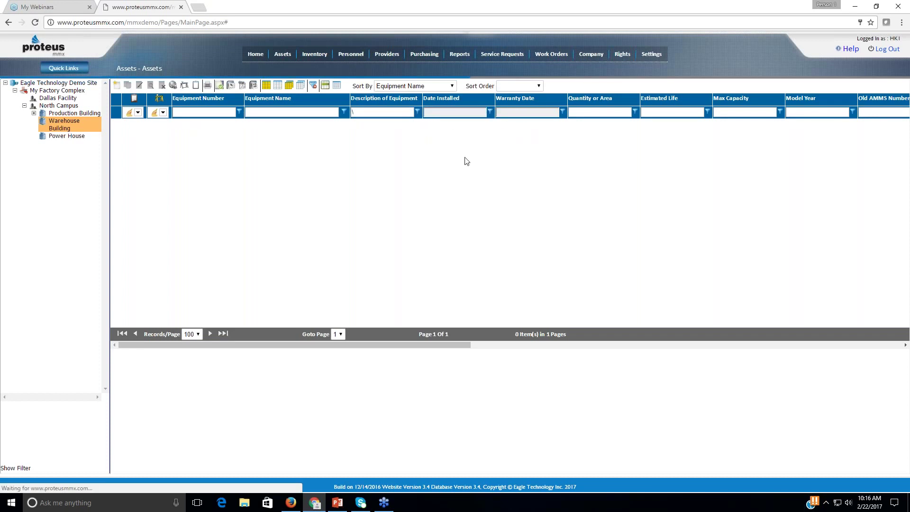
pyautogui.click(312, 85)
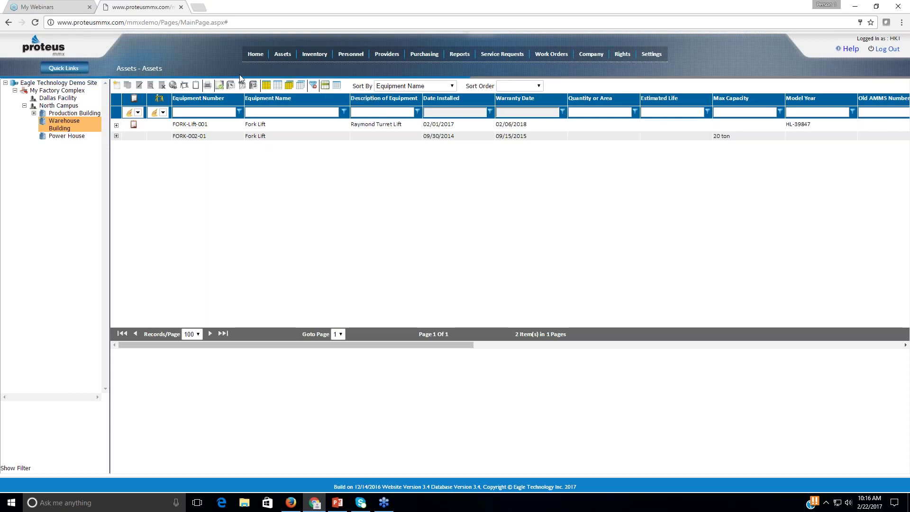
# Remove the Estimated Life column from the asset grid's displayed columns and save the column setting
pyautogui.click(326, 86)
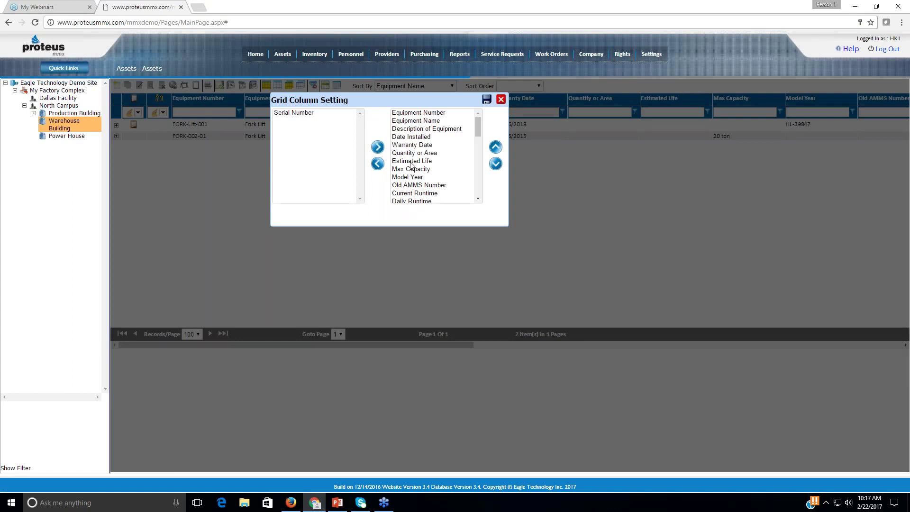
pyautogui.click(411, 162)
pyautogui.click(378, 164)
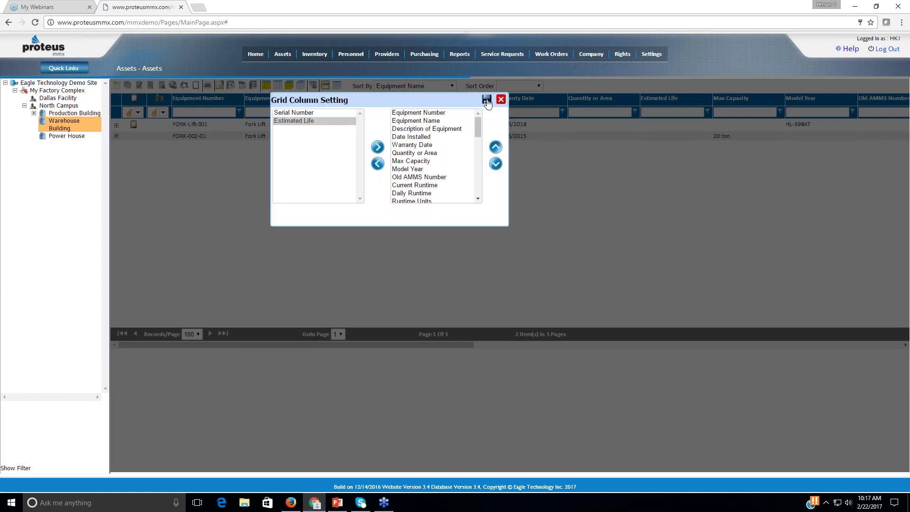
pyautogui.click(487, 100)
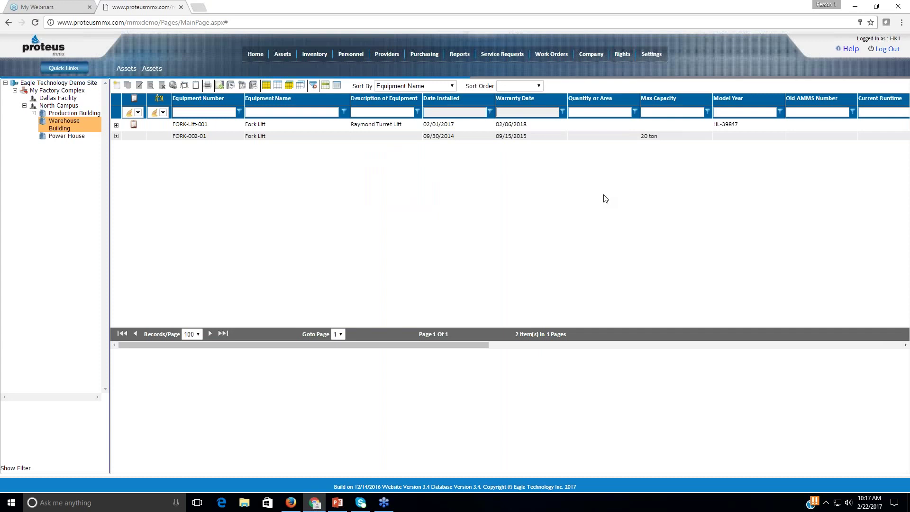
# Add Estimated Life back to the asset grid's columns, move it up to just below UserField 8, and save
pyautogui.click(326, 86)
pyautogui.click(299, 121)
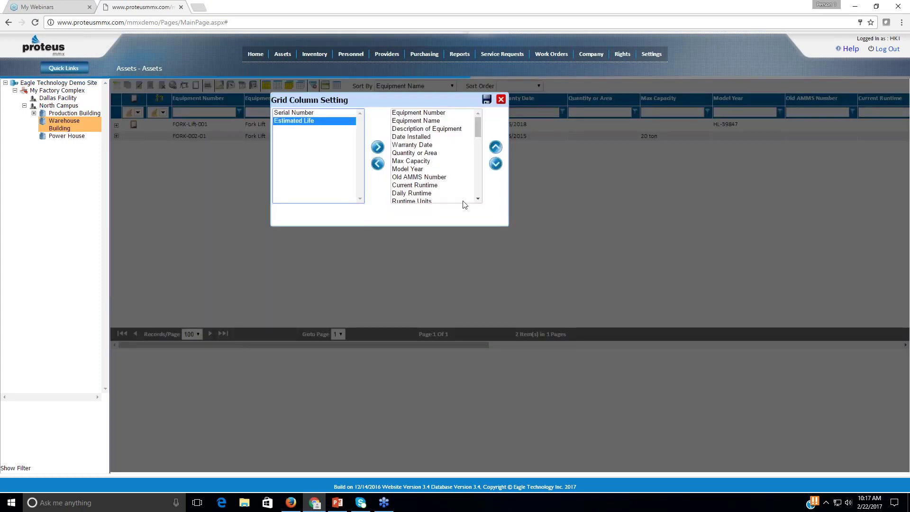
pyautogui.click(377, 148)
pyautogui.click(499, 151)
pyautogui.click(498, 147)
pyautogui.click(498, 148)
pyautogui.click(498, 148)
pyautogui.click(496, 148)
pyautogui.click(496, 147)
pyautogui.click(496, 148)
pyautogui.click(496, 147)
pyautogui.click(496, 147)
pyautogui.click(495, 147)
pyautogui.click(495, 148)
pyautogui.click(496, 147)
pyautogui.click(495, 148)
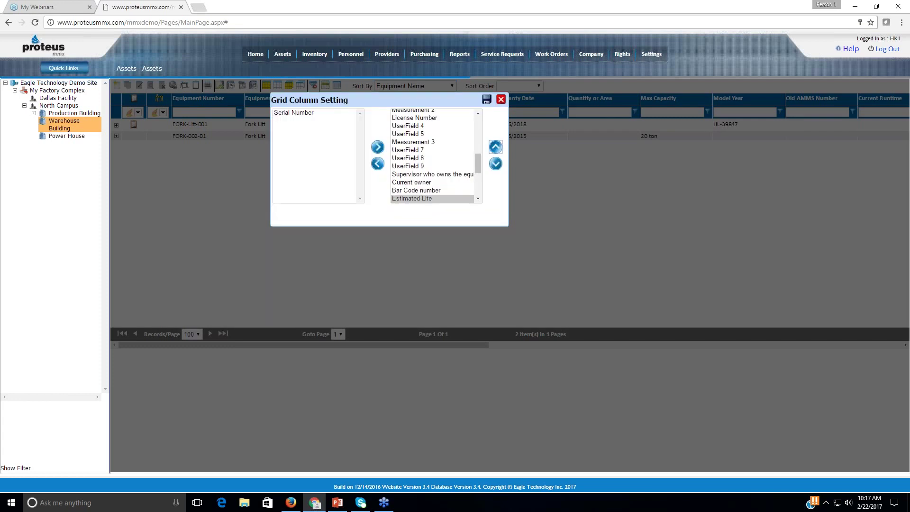
pyautogui.click(495, 147)
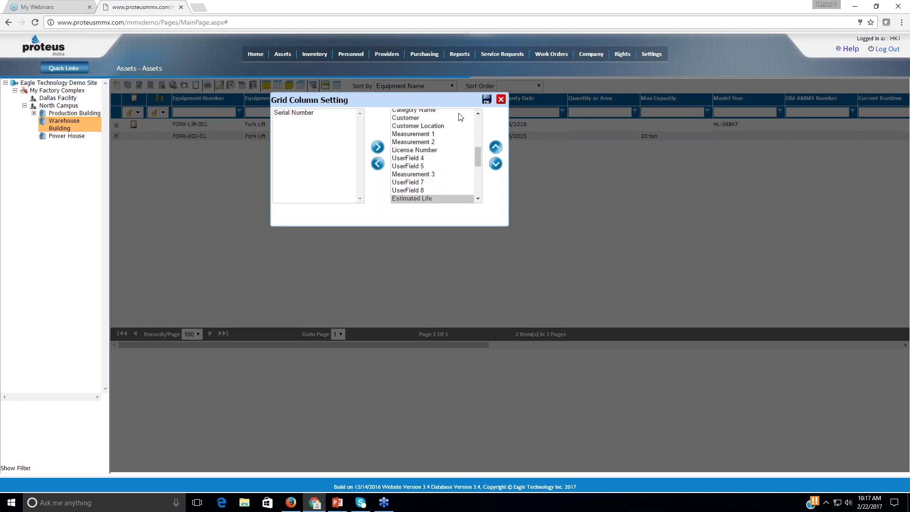
pyautogui.click(488, 99)
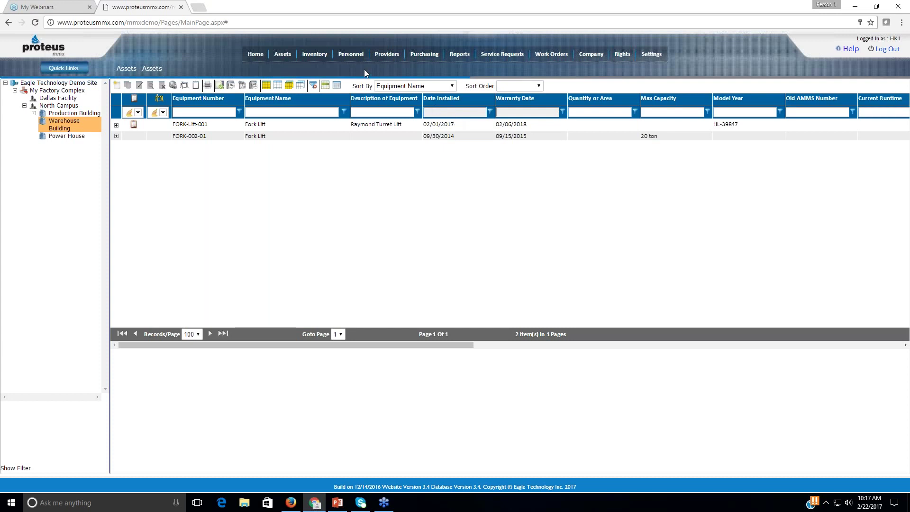
# Open the Asset Systems list and expand system PRO1 to show its member assets
pyautogui.moveTo(283, 55)
pyautogui.click(299, 93)
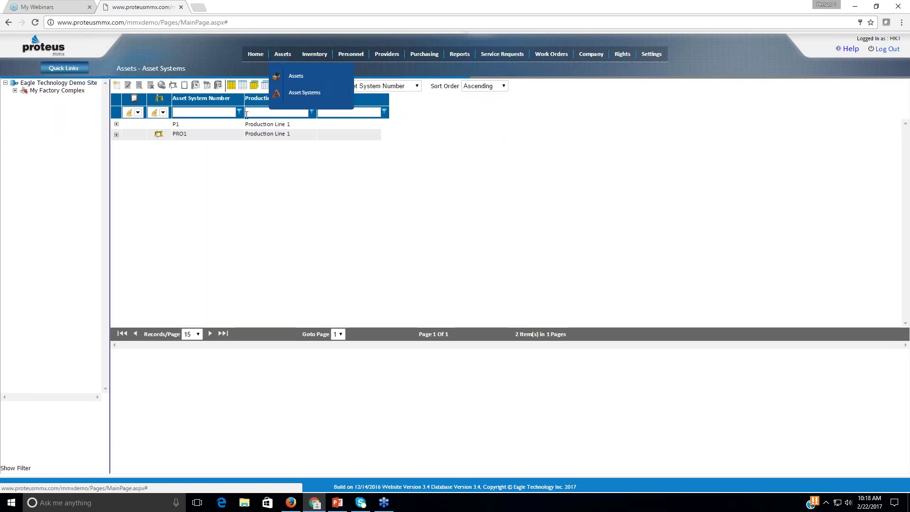
pyautogui.click(117, 134)
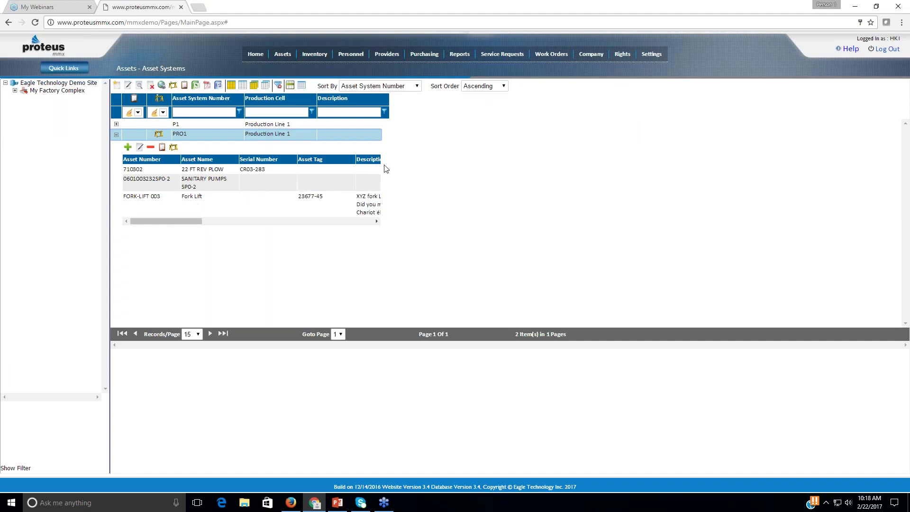
# Widen the Description column of the Asset Systems grid substantially, save the width setting, and expand PRO1 again
pyautogui.click(301, 86)
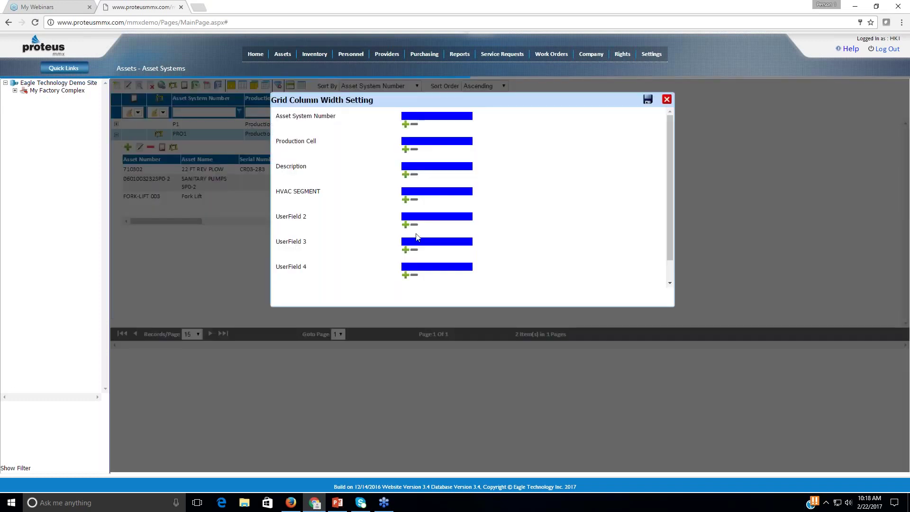
pyautogui.click(405, 175)
pyautogui.click(405, 174)
pyautogui.click(405, 174)
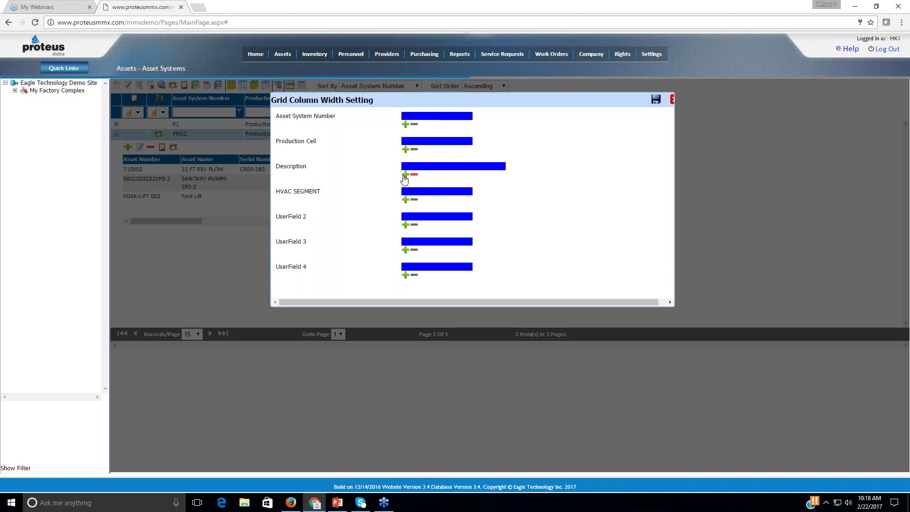
pyautogui.click(405, 175)
pyautogui.click(405, 175)
pyautogui.click(405, 174)
pyautogui.click(405, 175)
pyautogui.click(406, 174)
pyautogui.click(406, 174)
pyautogui.click(406, 174)
pyautogui.click(406, 174)
pyautogui.click(406, 174)
pyautogui.click(406, 175)
pyautogui.click(406, 175)
pyautogui.click(406, 174)
pyautogui.click(406, 174)
pyautogui.click(406, 174)
pyautogui.click(656, 100)
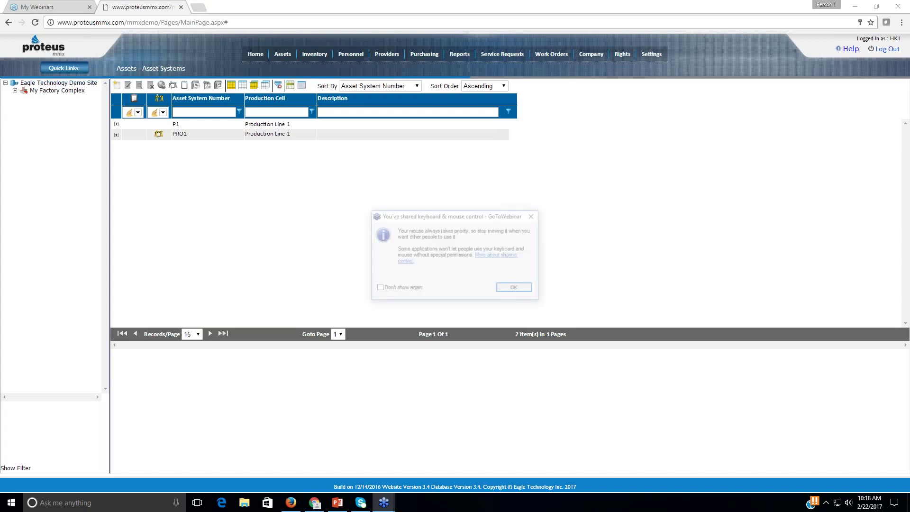
pyautogui.click(510, 285)
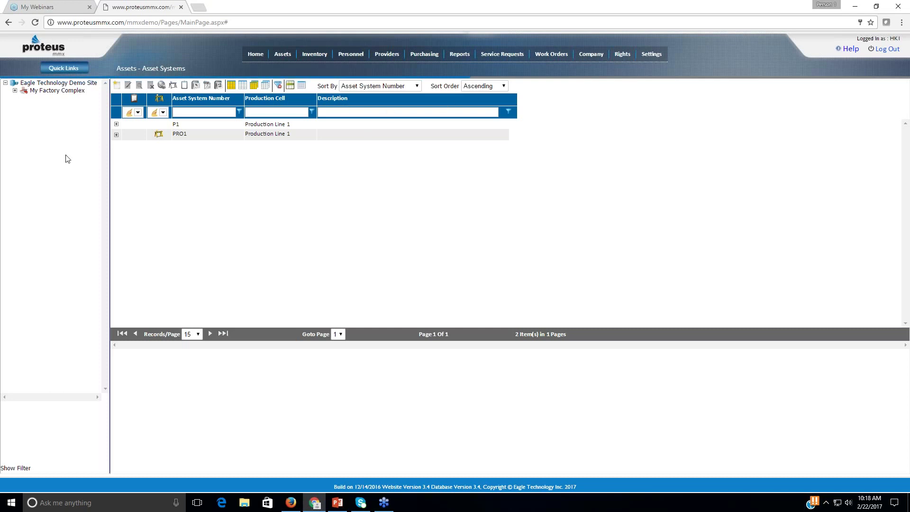
pyautogui.click(116, 135)
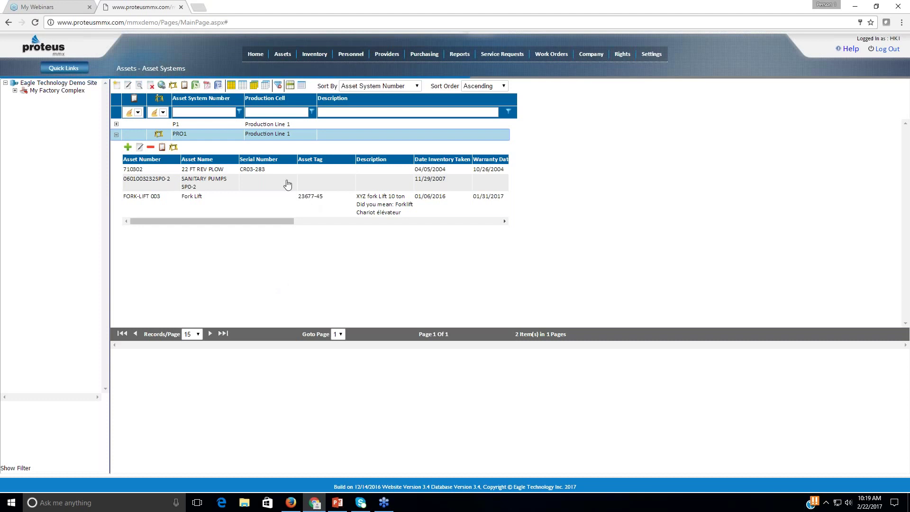
# View the inventory's Parts list and open the Stockrooms list
pyautogui.moveTo(315, 55)
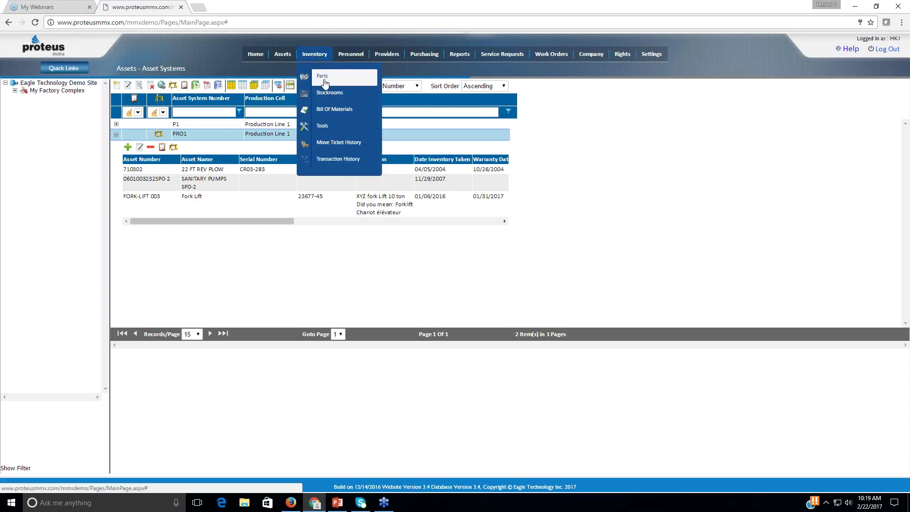
pyautogui.click(331, 77)
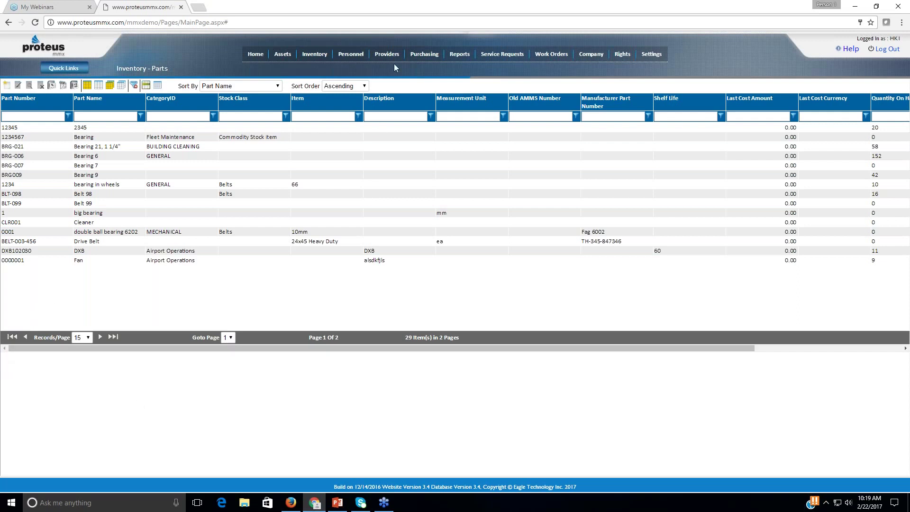
pyautogui.moveTo(309, 60)
pyautogui.click(328, 92)
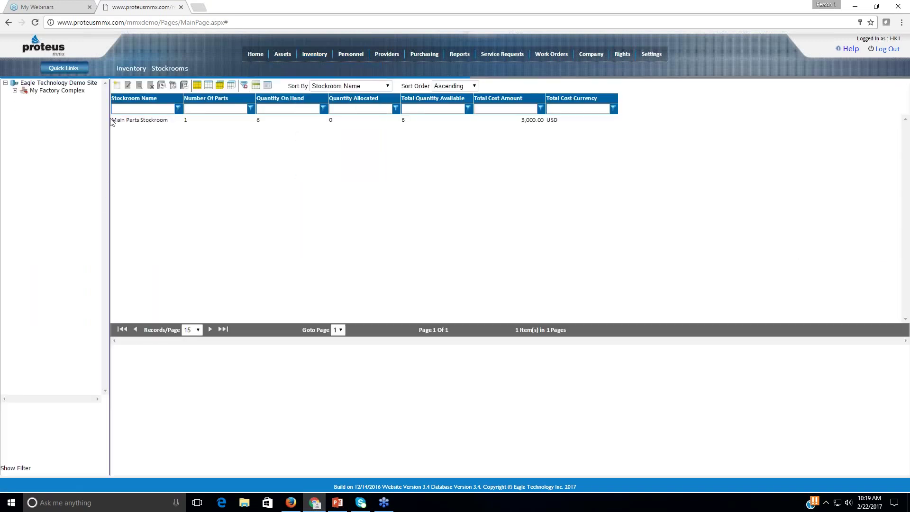
# Browse the stockrooms by location, comparing North Campus with Dallas Facility and ending on the expanded North Campus
pyautogui.click(15, 91)
pyautogui.click(49, 106)
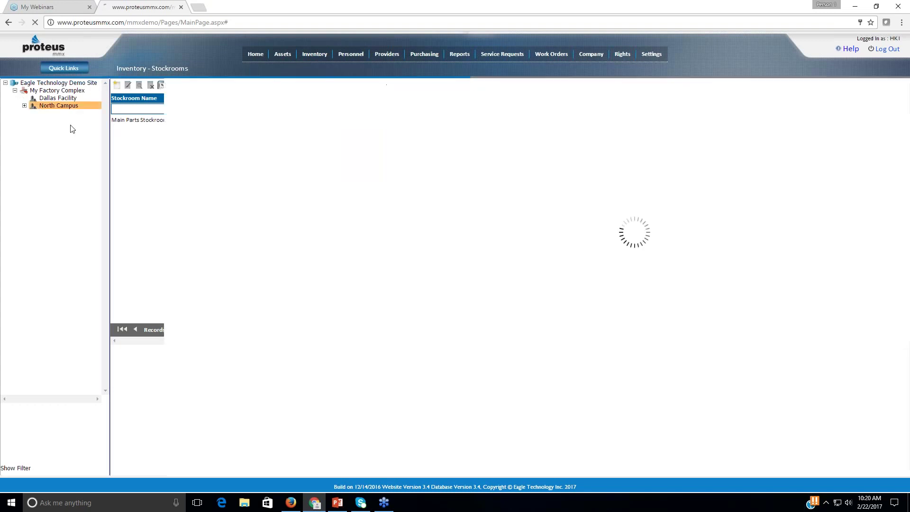
pyautogui.click(145, 122)
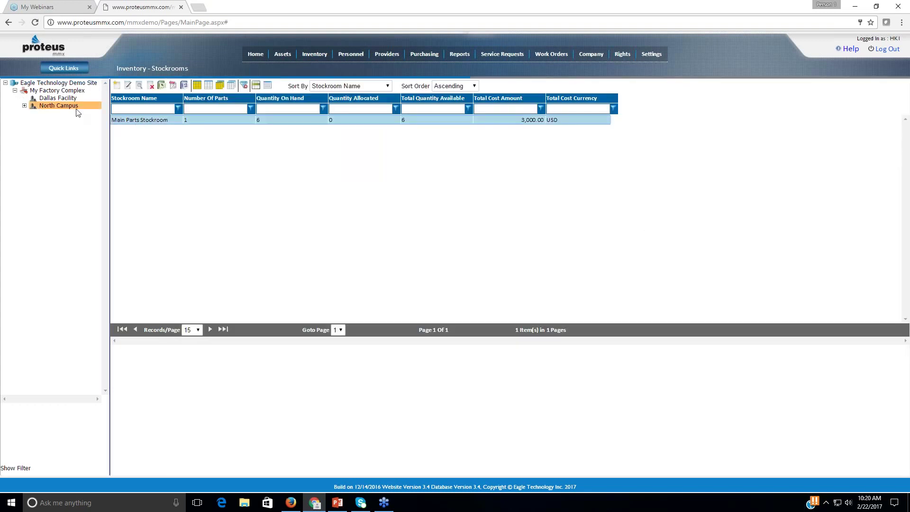
pyautogui.click(50, 98)
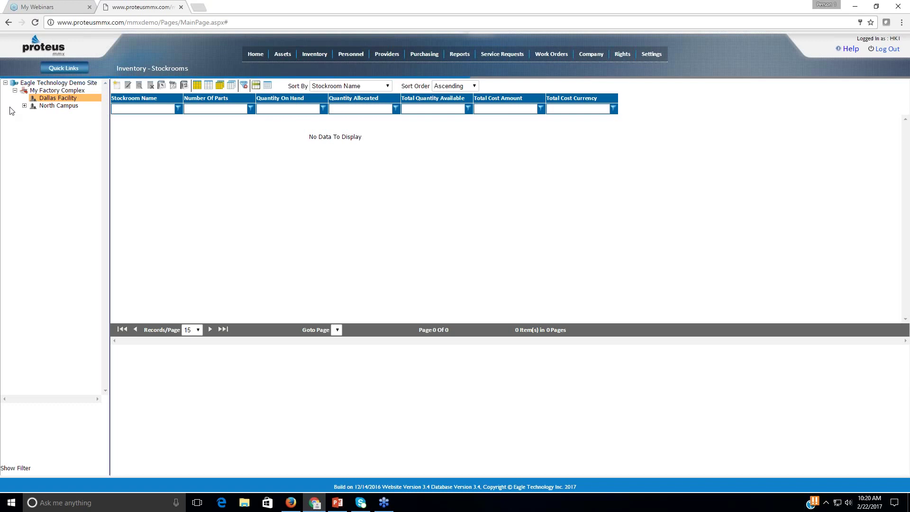
pyautogui.click(24, 106)
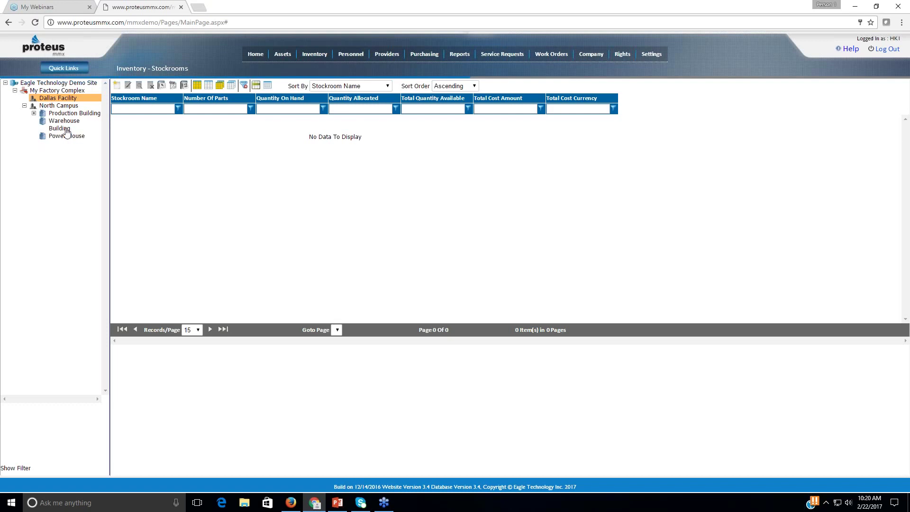
pyautogui.click(59, 105)
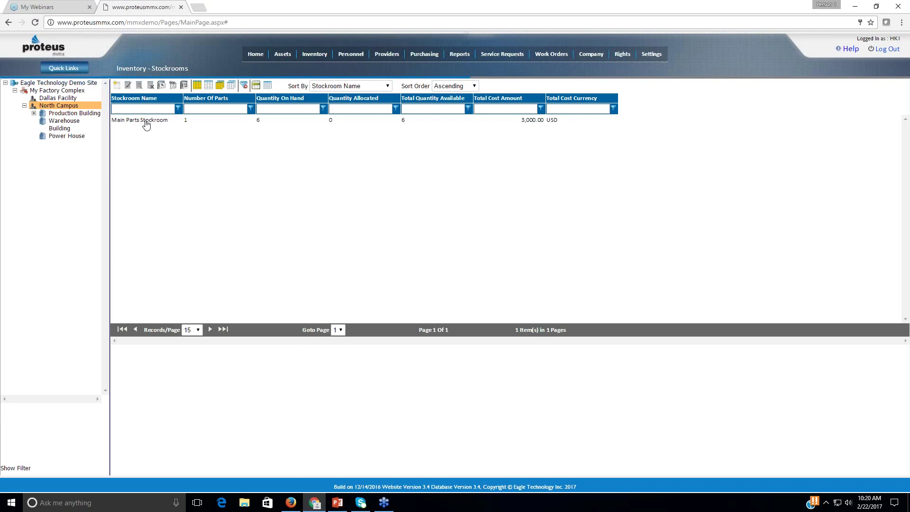
# Open the Main Parts Stockroom record for editing and show its stockroom parts
pyautogui.click(146, 124)
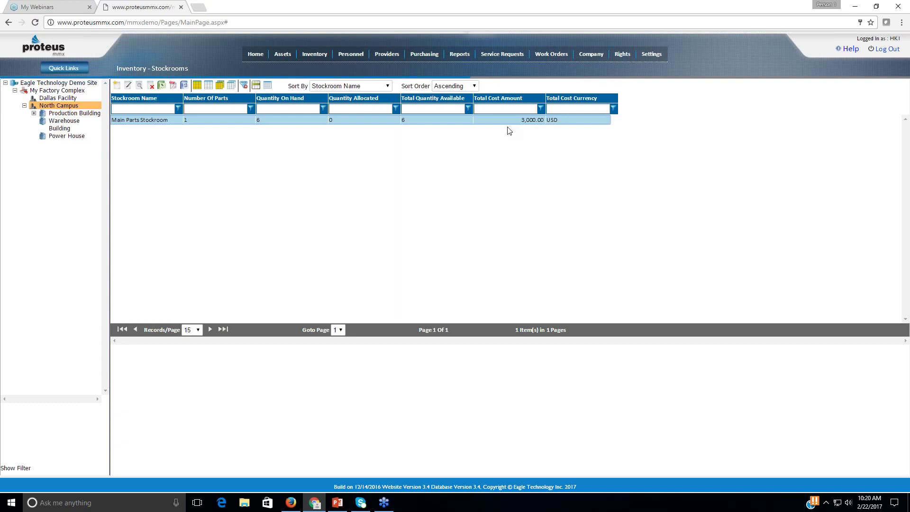
pyautogui.click(126, 86)
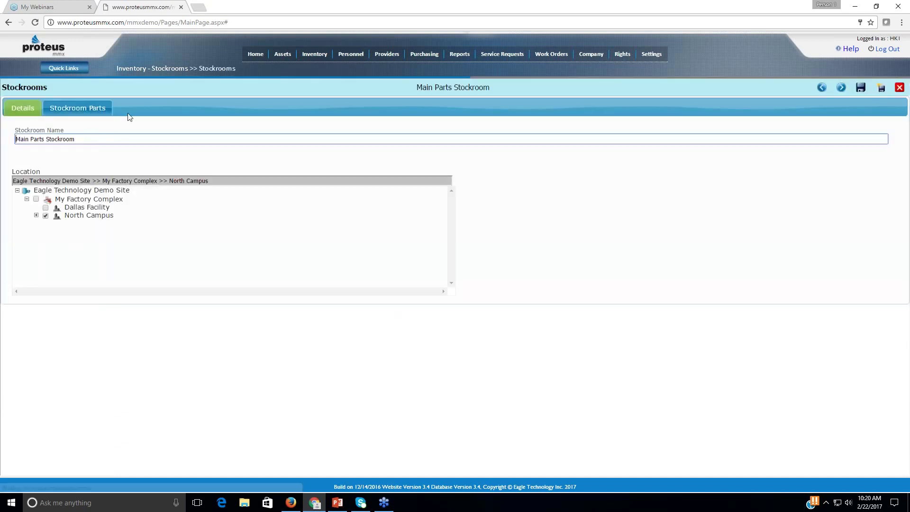
pyautogui.click(94, 112)
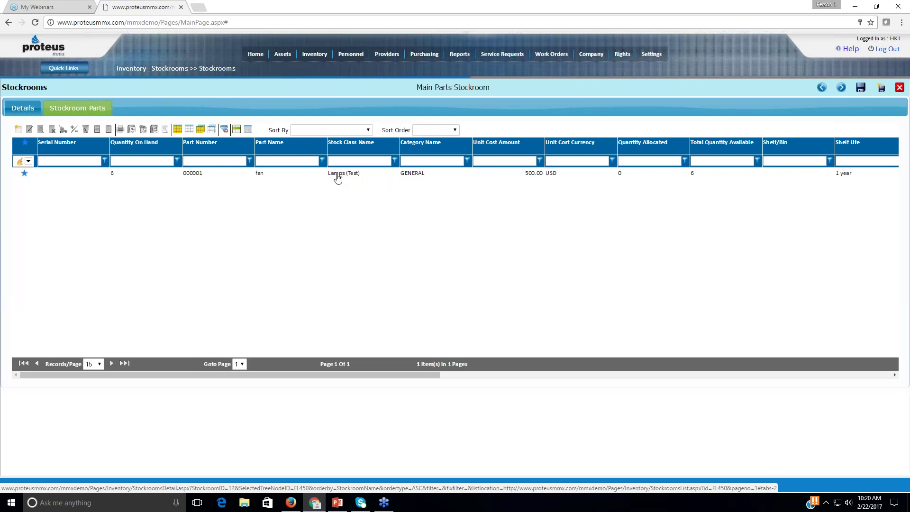
# Filter the stockroom parts to those marked with a star and clear that filter again
pyautogui.click(28, 161)
pyautogui.click(21, 185)
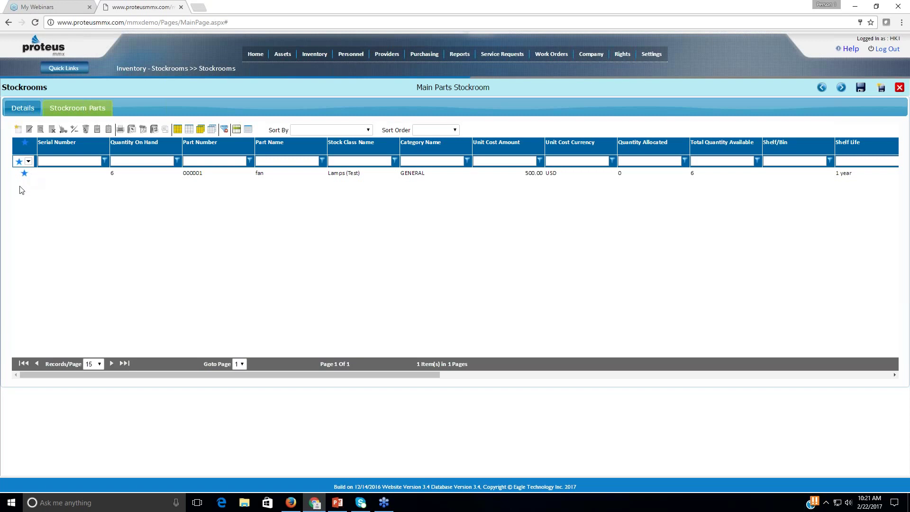
pyautogui.click(29, 161)
pyautogui.click(25, 173)
# Open the details of part 000001 - fan in the Main Parts Stockroom for editing
pyautogui.click(189, 177)
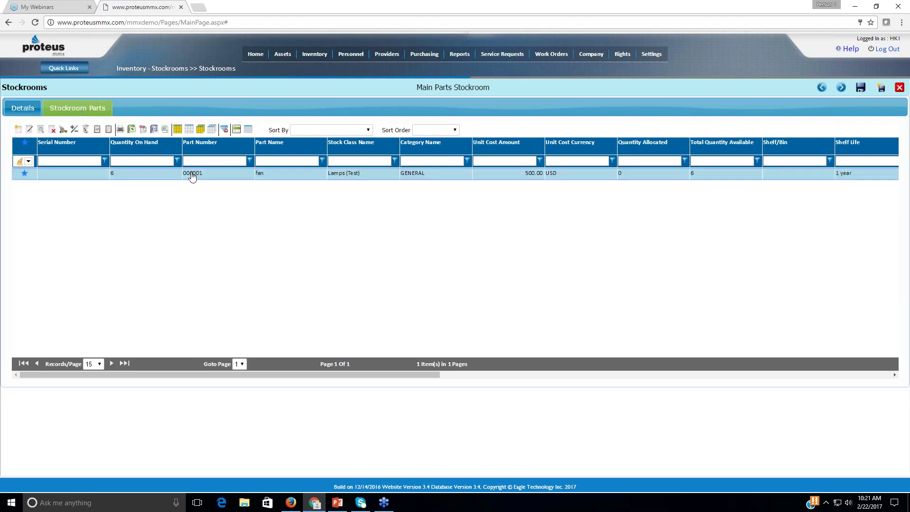
pyautogui.click(29, 130)
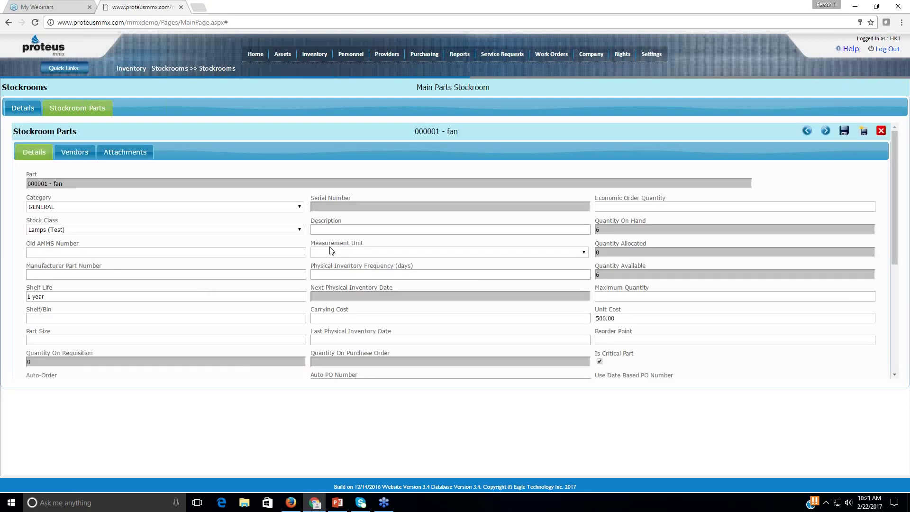
# Set the fan's measurement unit to Each and switch it to case
pyautogui.click(336, 252)
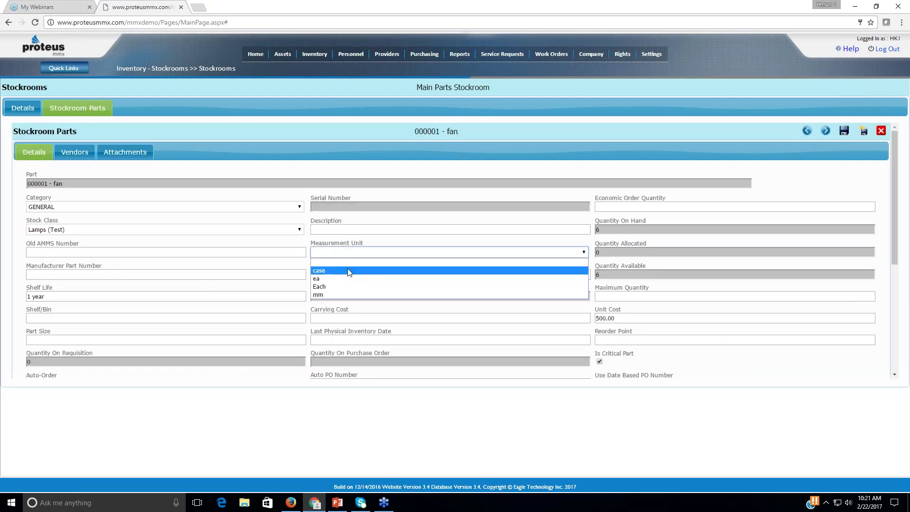
pyautogui.click(343, 286)
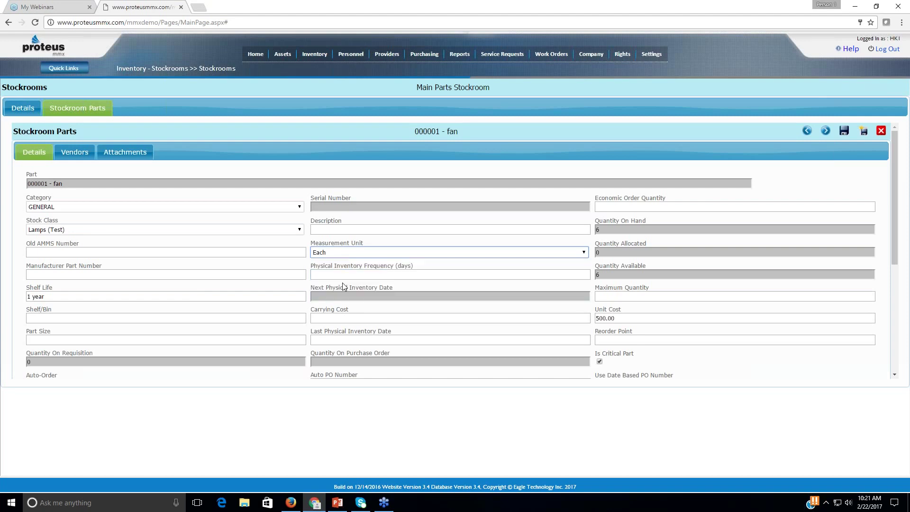
pyautogui.click(345, 254)
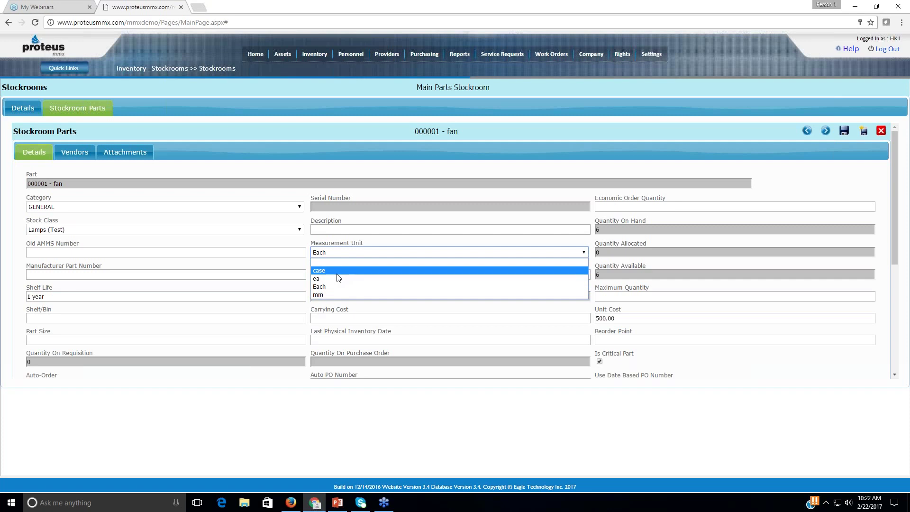
pyautogui.click(334, 271)
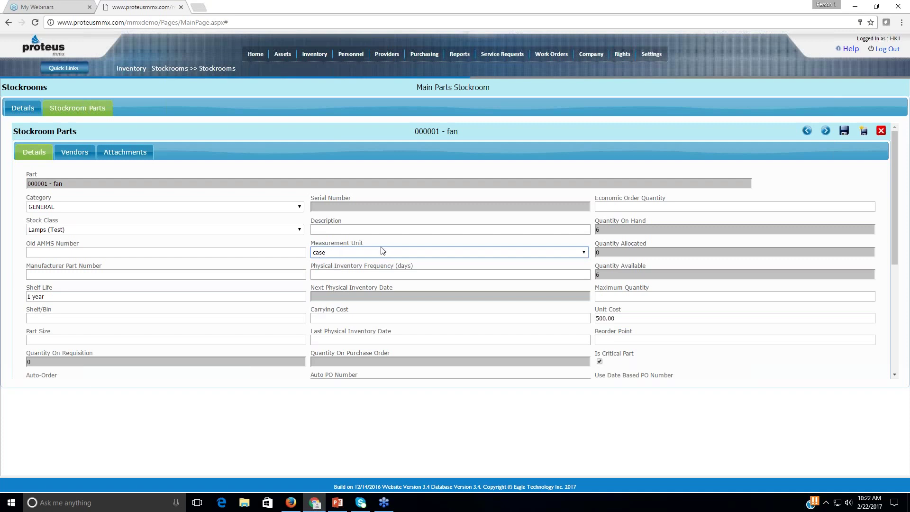
# Set the fan's physical inventory frequency to 180 days and last physical inventory date to 02/22/2017, and save the record
pyautogui.click(342, 274)
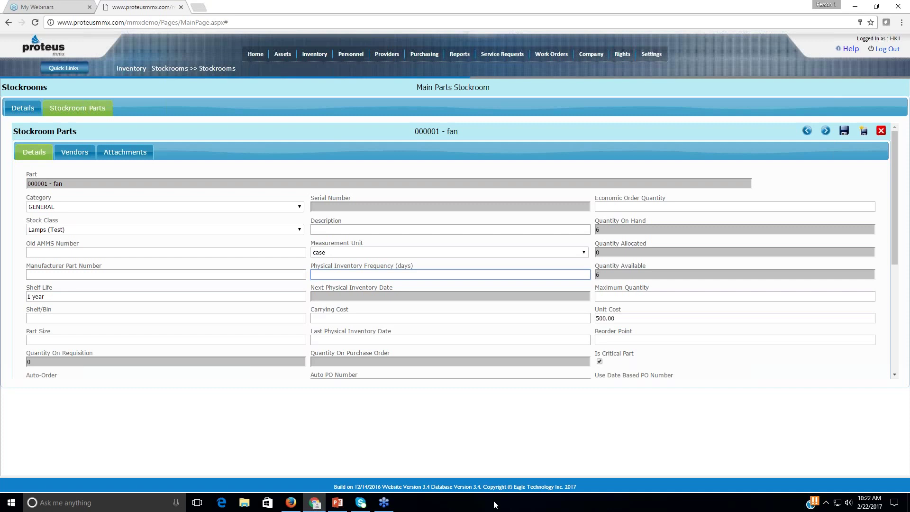
pyautogui.write('80')
pyautogui.press('Tab')
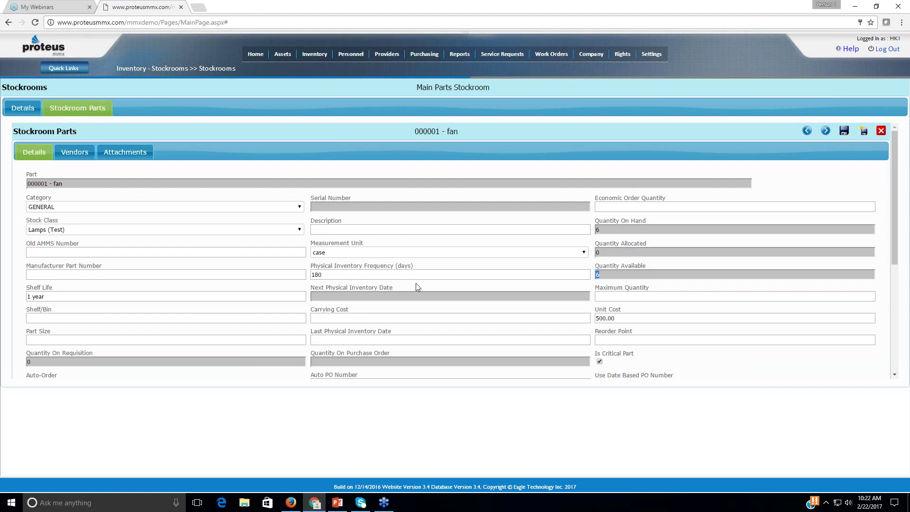
pyautogui.click(335, 316)
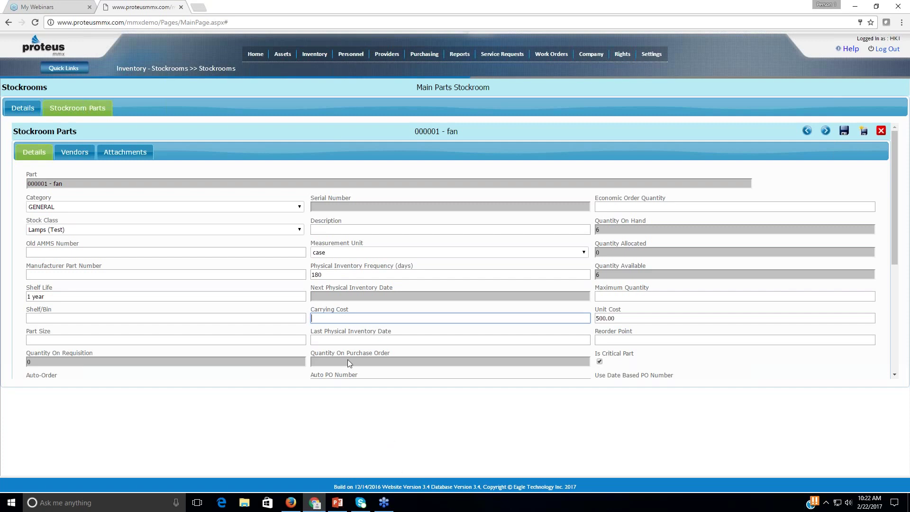
pyautogui.click(377, 339)
pyautogui.click(372, 314)
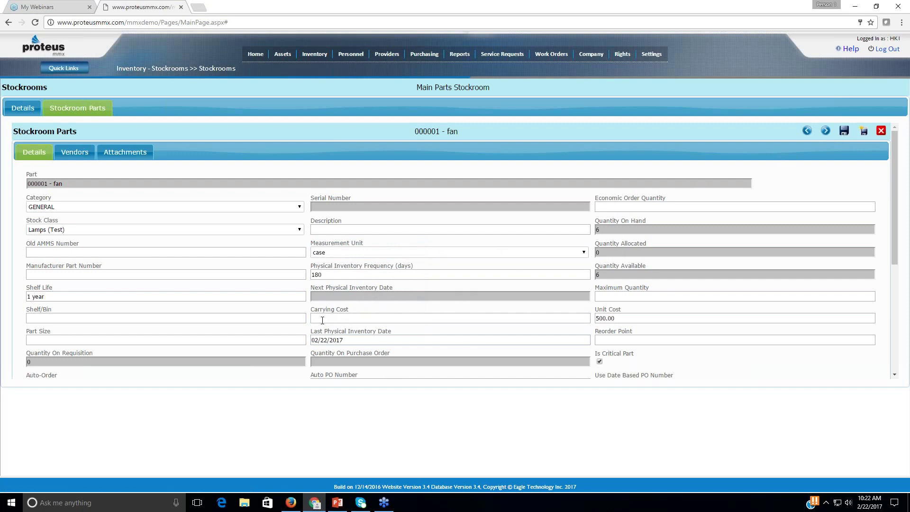
pyautogui.click(843, 131)
# Set the fan's economic order quantity to 12 and its measurement unit to Each
pyautogui.click(608, 209)
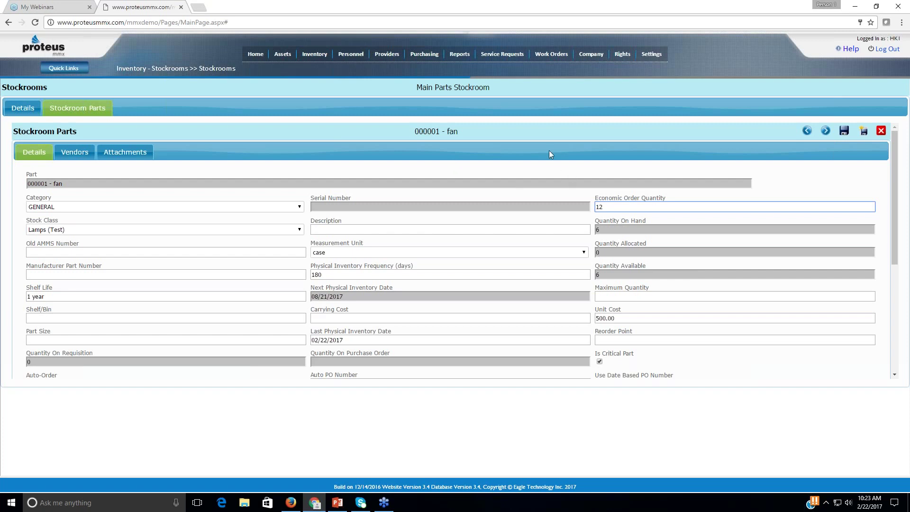
pyautogui.click(472, 253)
pyautogui.click(496, 286)
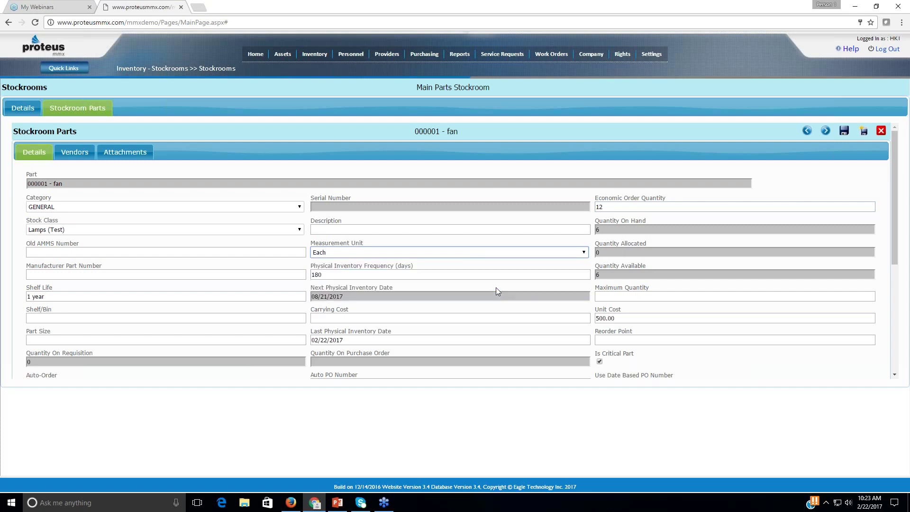
# Set the fan's maximum quantity to 18 and its reorder point to 4
pyautogui.click(630, 295)
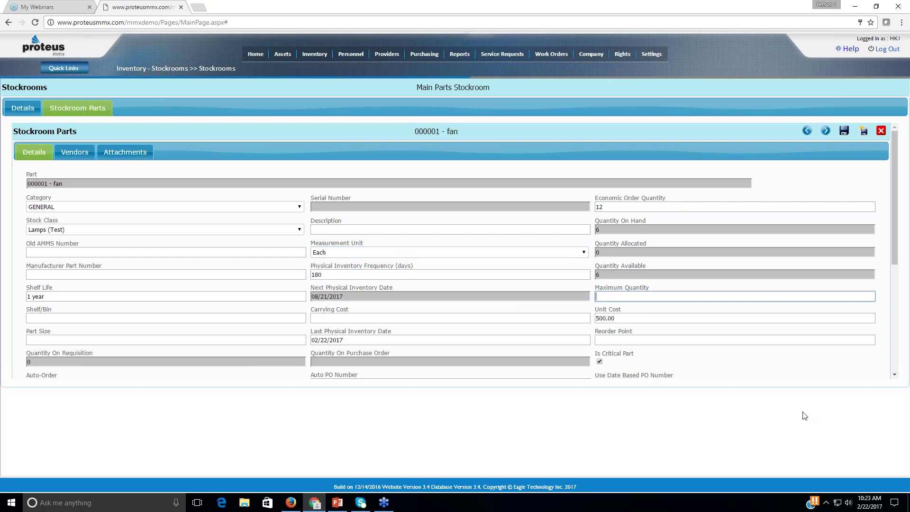
pyautogui.write('18')
pyautogui.press('Tab')
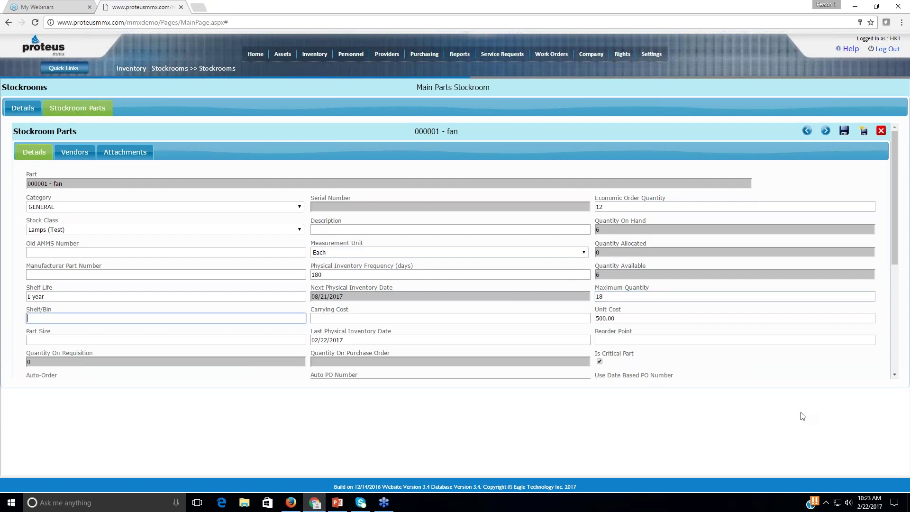
pyautogui.click(615, 340)
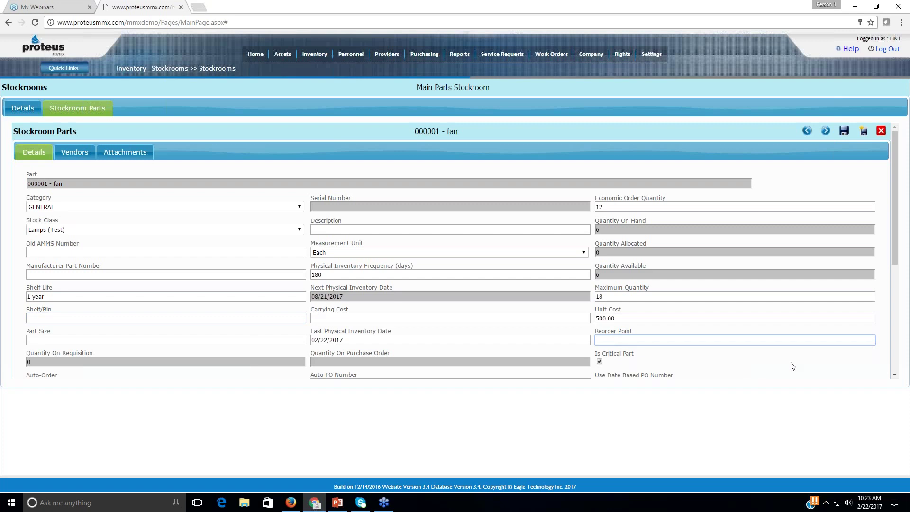
pyautogui.press('Tab')
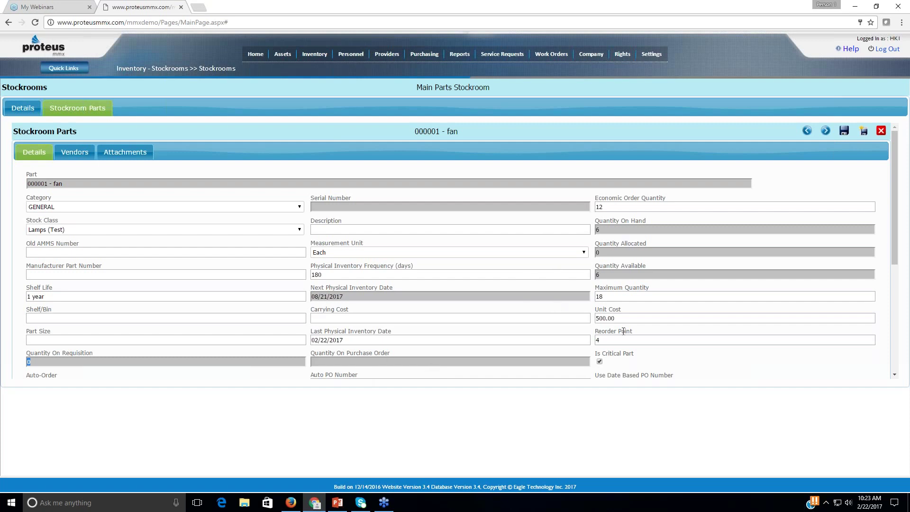
pyautogui.click(606, 340)
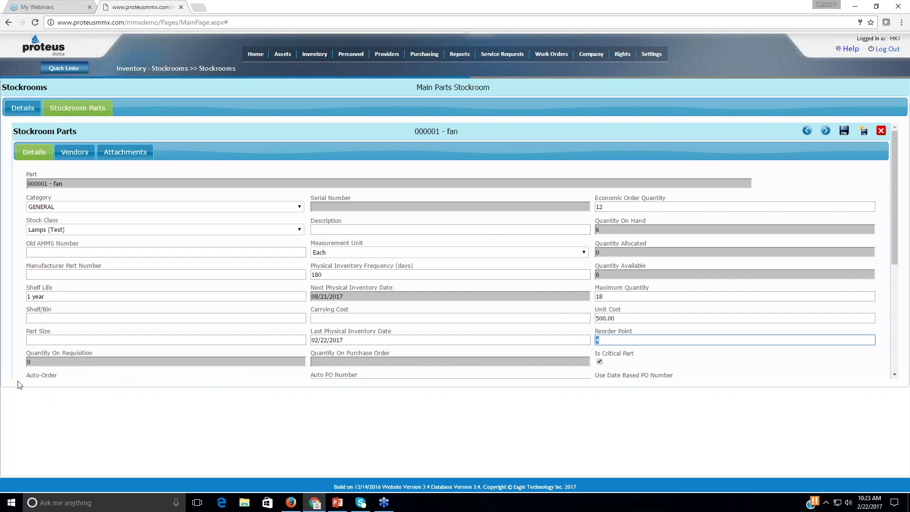
# Enable Auto-Order for the fan and disable it again
pyautogui.scroll(-2, 44, 372)
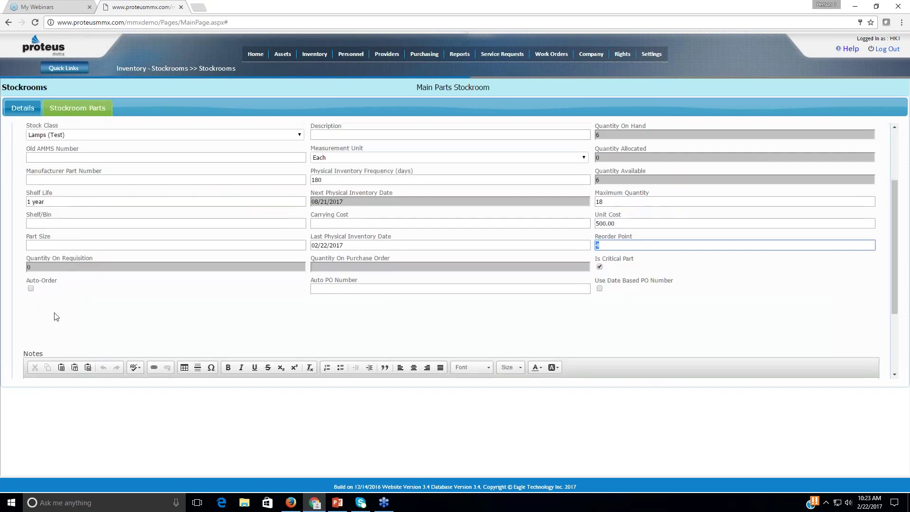
pyautogui.click(31, 288)
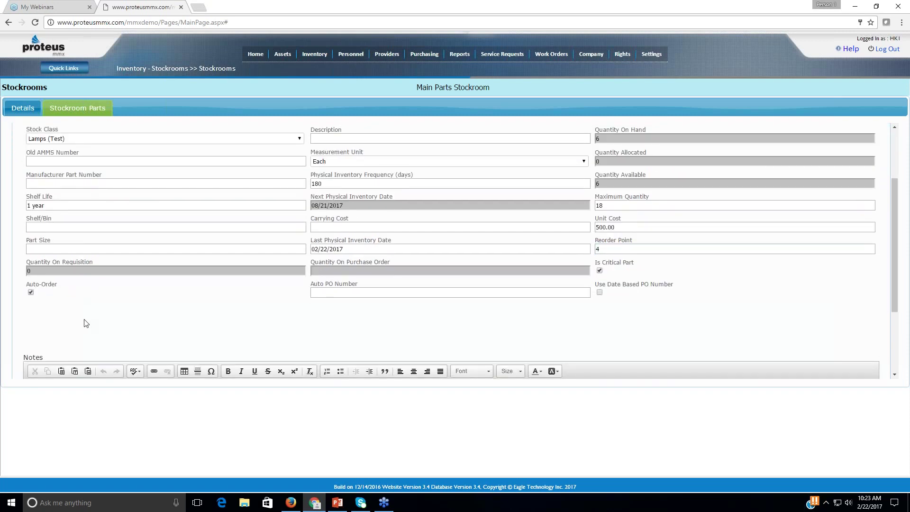
pyautogui.scroll(2, 230, 337)
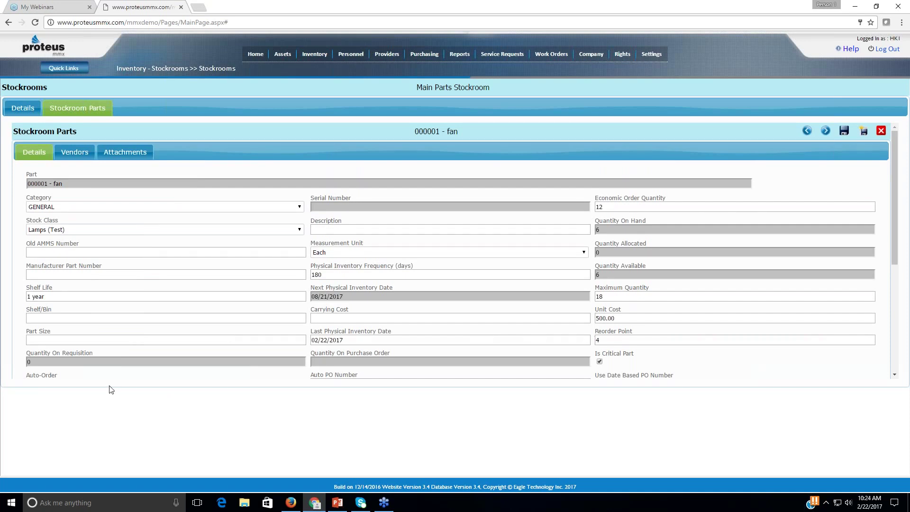
pyautogui.scroll(-2, 44, 386)
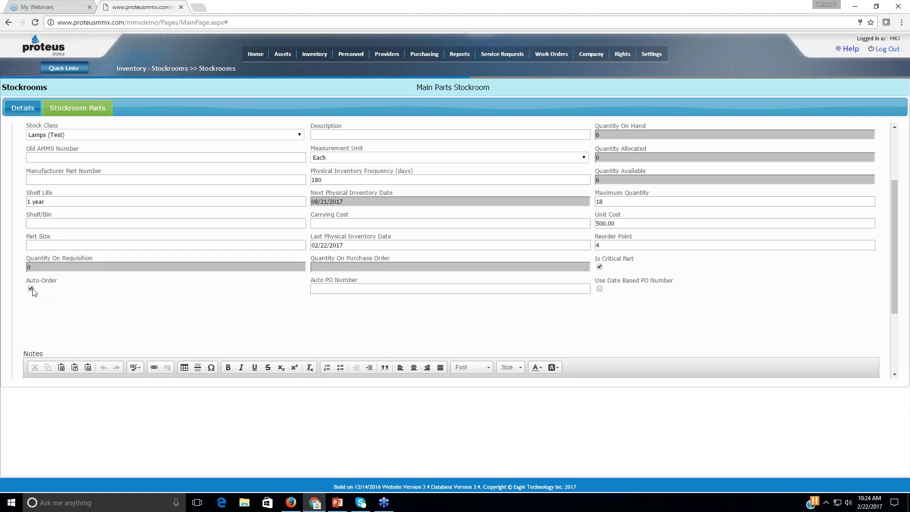
pyautogui.click(31, 289)
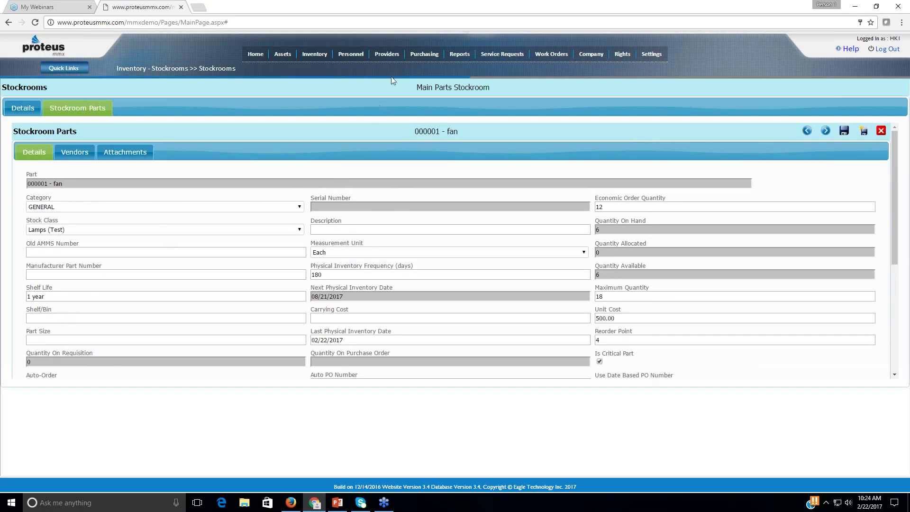
pyautogui.moveTo(424, 54)
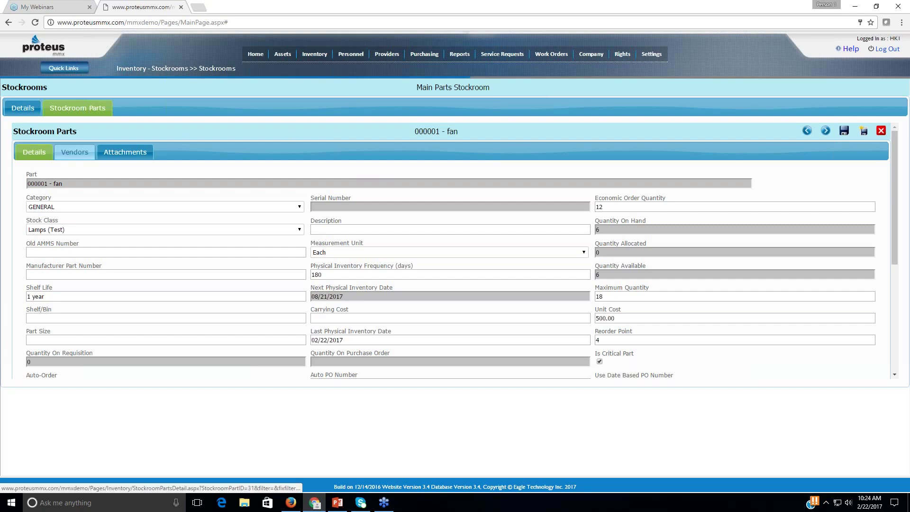
# Add Hali-Brite, Inc. as a vendor of the fan, leaving vendor part number and lead time blank, and save it
pyautogui.click(75, 152)
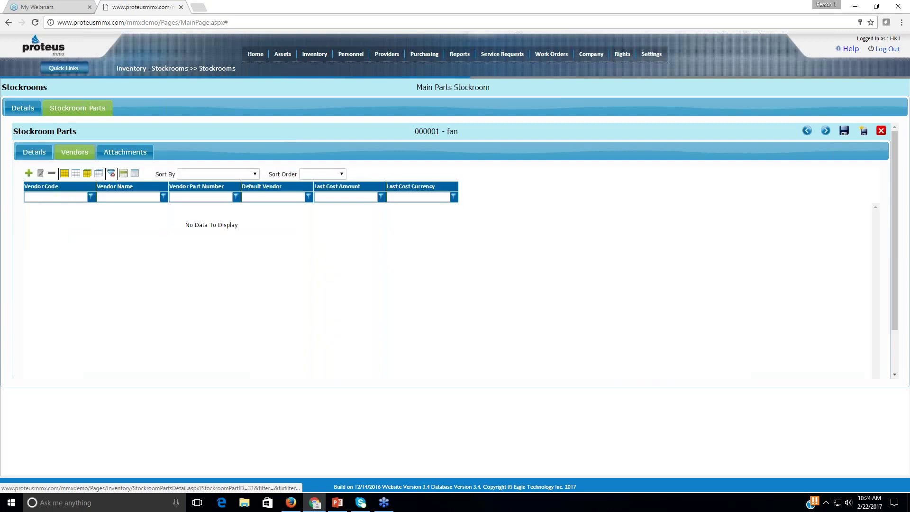
pyautogui.click(28, 173)
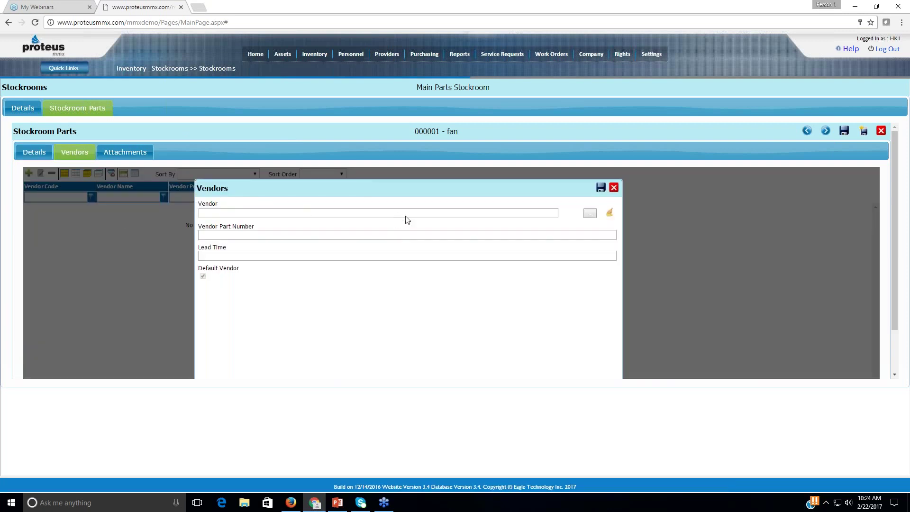
pyautogui.click(589, 213)
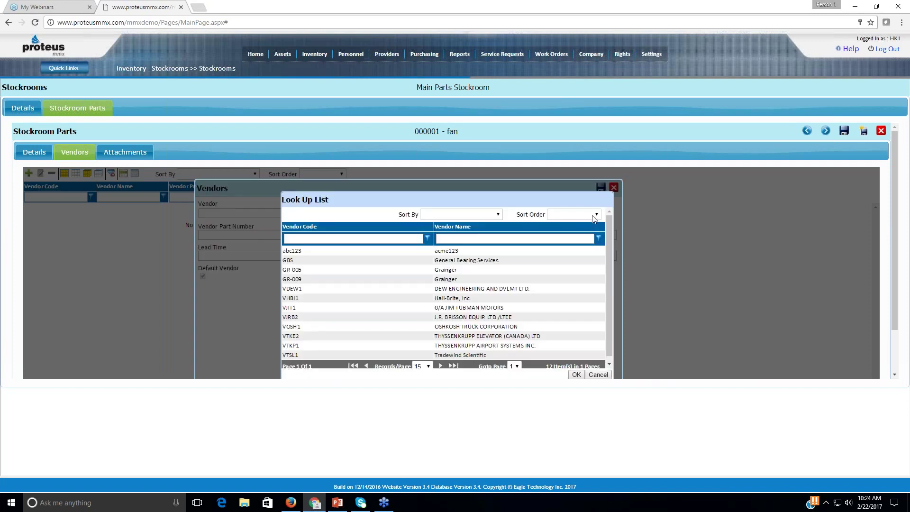
pyautogui.click(447, 299)
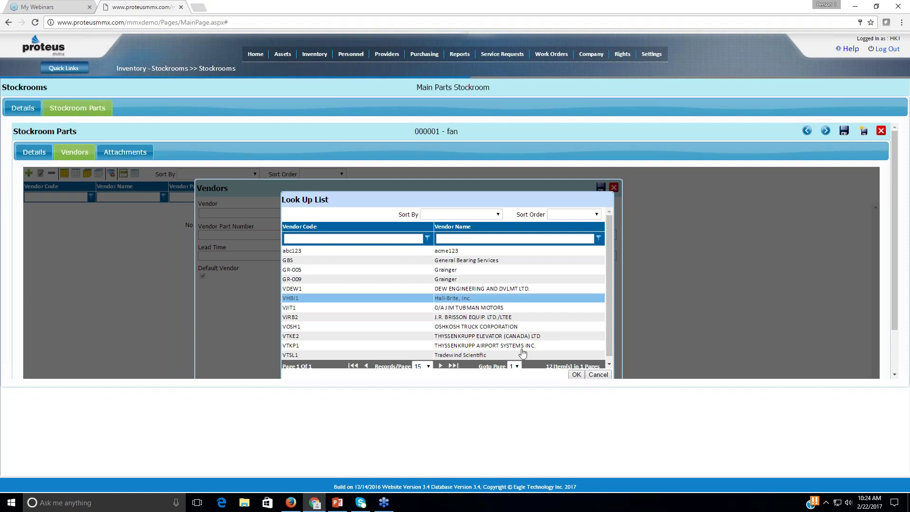
pyautogui.click(576, 374)
pyautogui.click(226, 236)
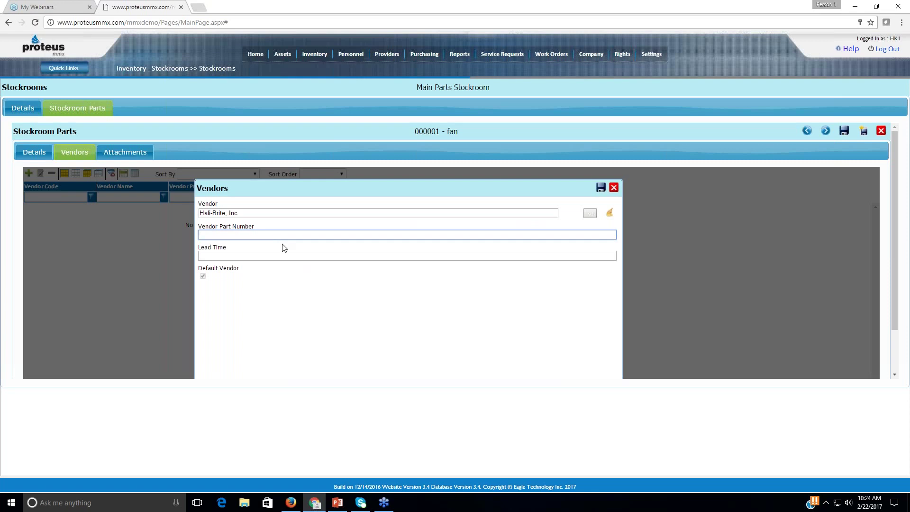
pyautogui.click(218, 255)
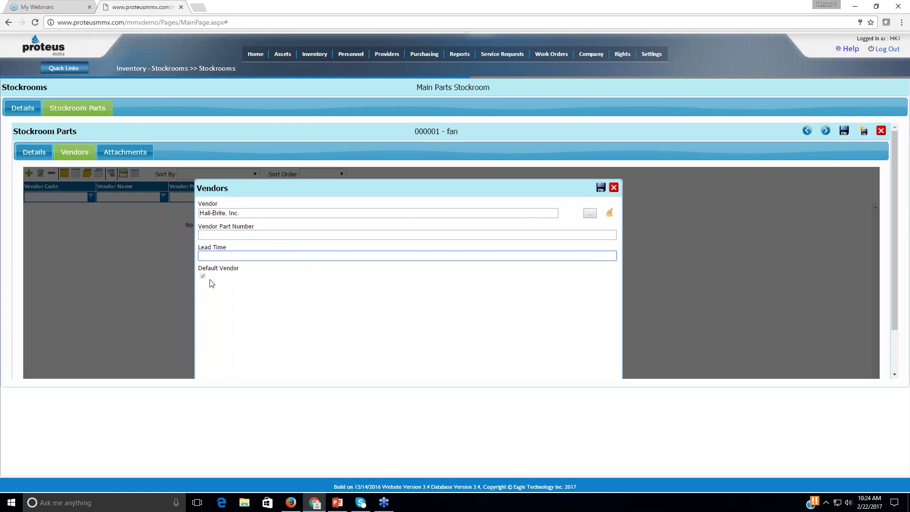
pyautogui.click(601, 188)
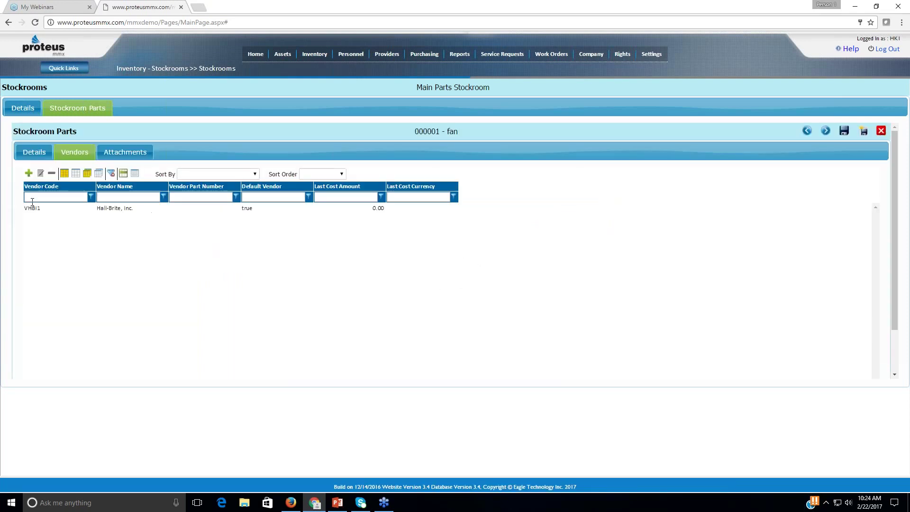
# Add OSHKOSH TRUCK CORPORATION as the fan's default vendor and save it
pyautogui.click(28, 174)
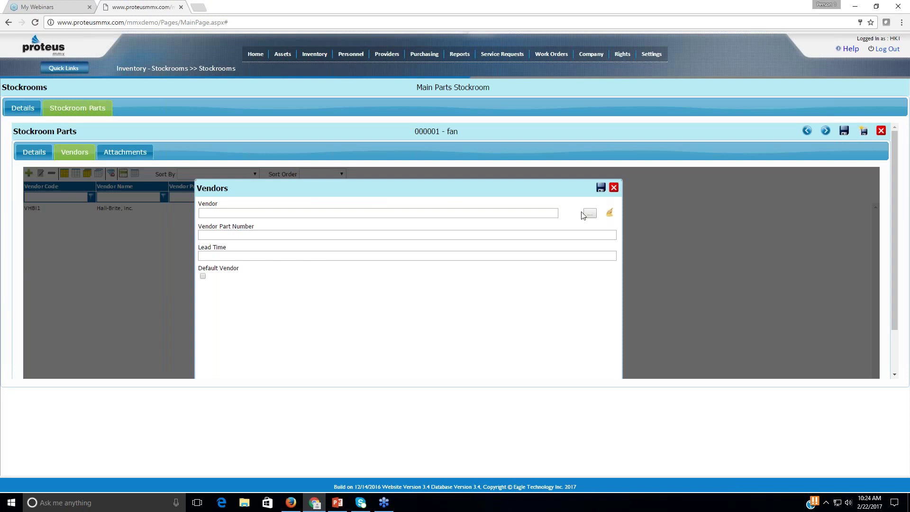
pyautogui.click(589, 214)
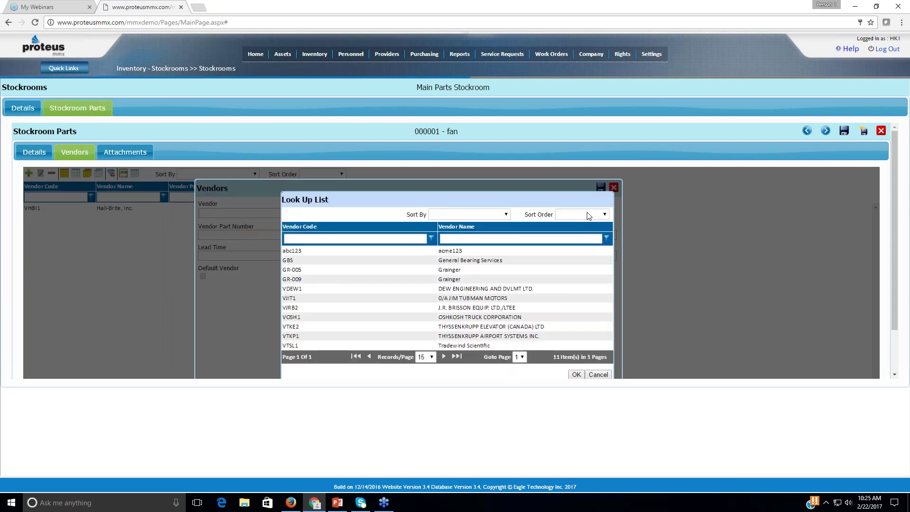
pyautogui.click(473, 317)
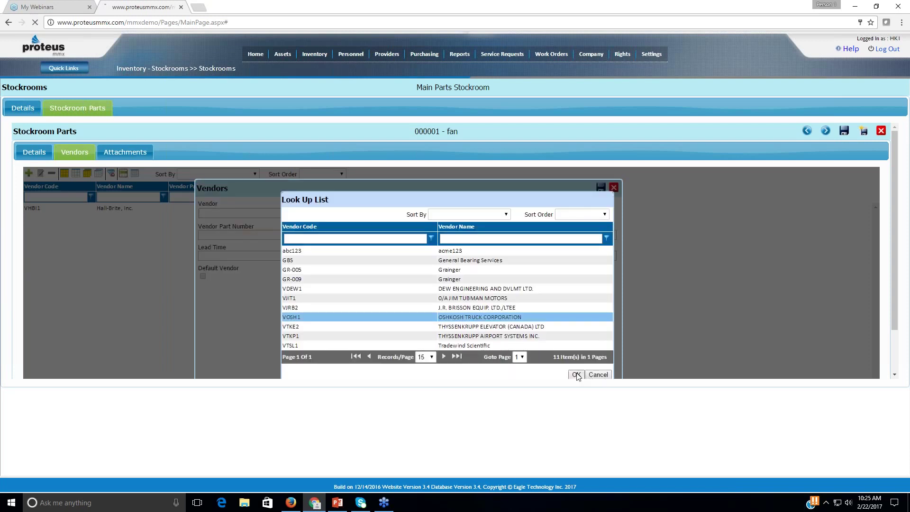
pyautogui.click(576, 374)
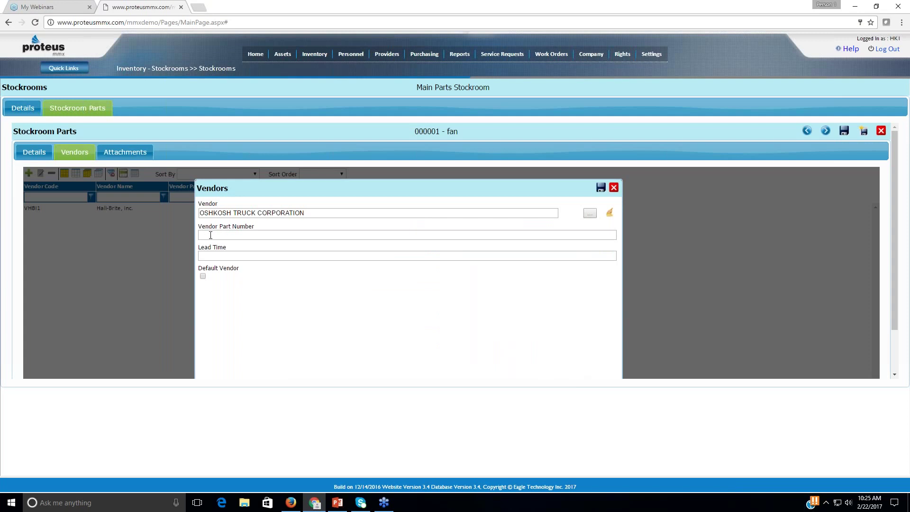
pyautogui.click(202, 277)
pyautogui.click(600, 189)
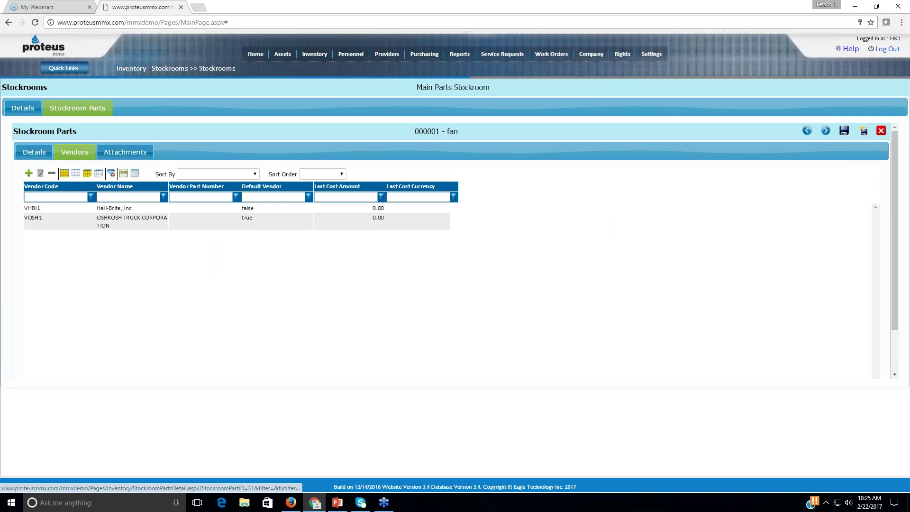
# Show the attachments of the fan stockroom part
pyautogui.click(125, 152)
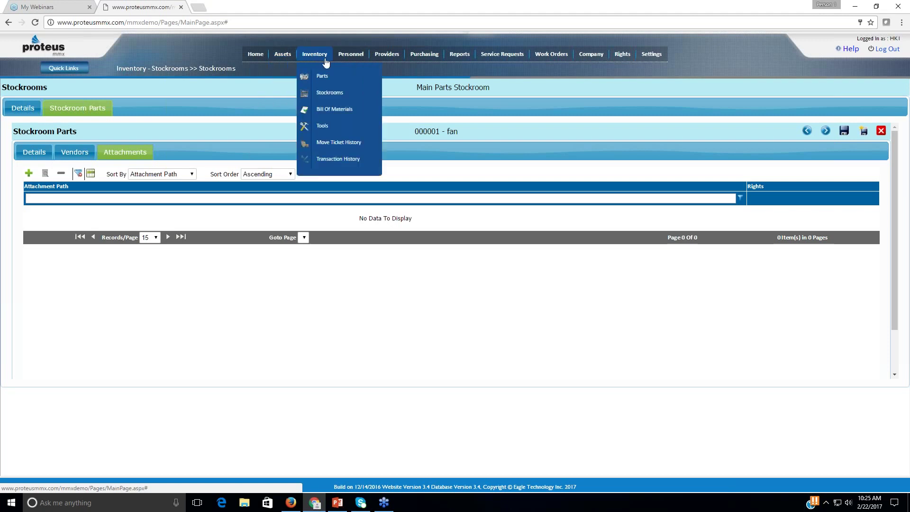
pyautogui.moveTo(347, 62)
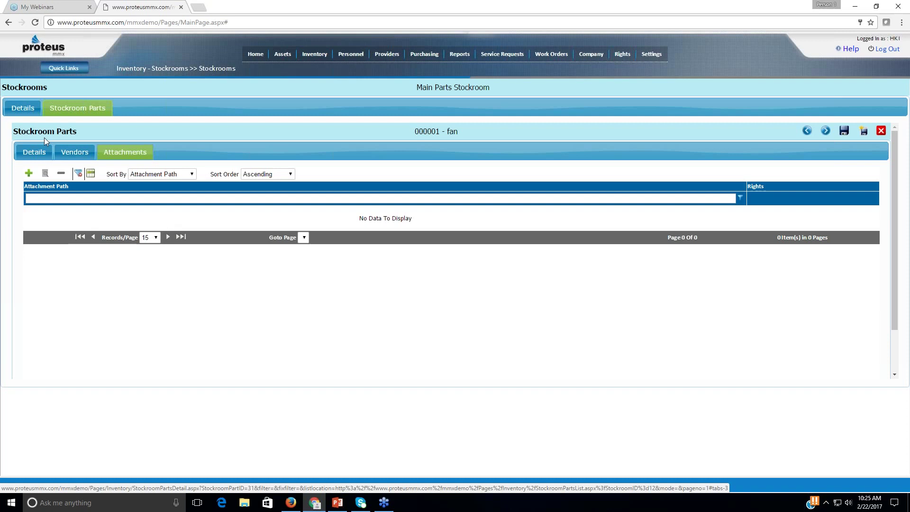
# Upload Walk through Project (1).JPG from the Pictures folder as an attachment of the fan stockroom part
pyautogui.click(29, 173)
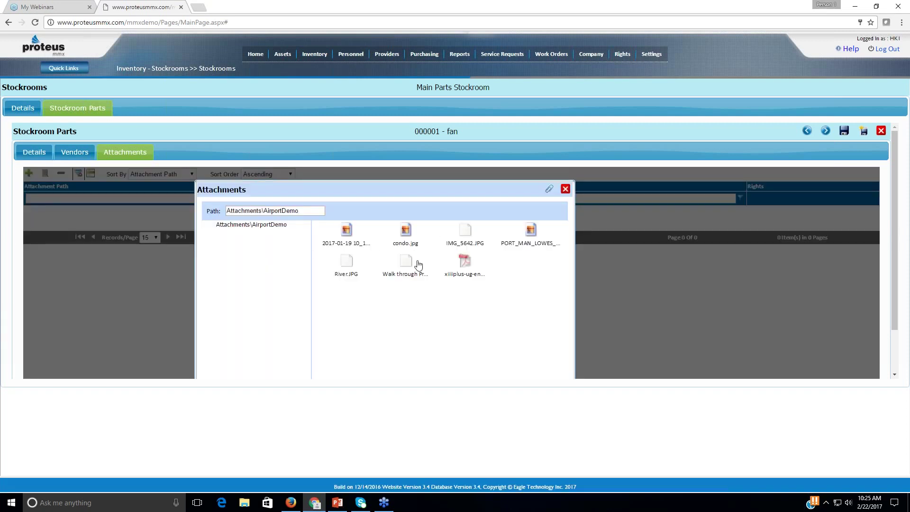
pyautogui.scroll(-1, 493, 328)
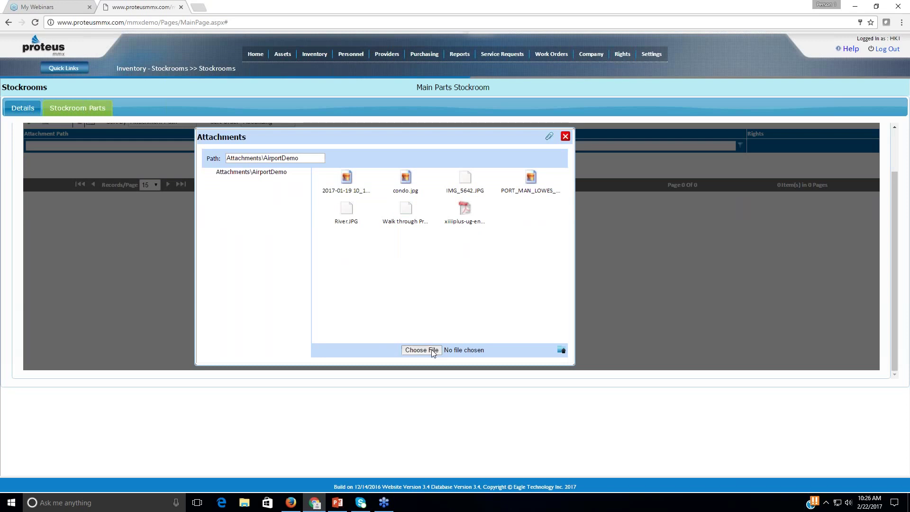
pyautogui.click(421, 349)
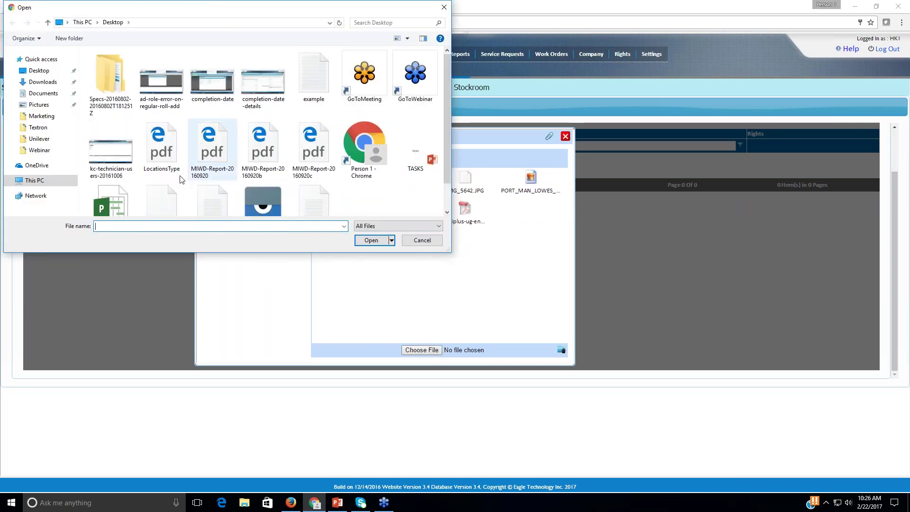
pyautogui.click(46, 106)
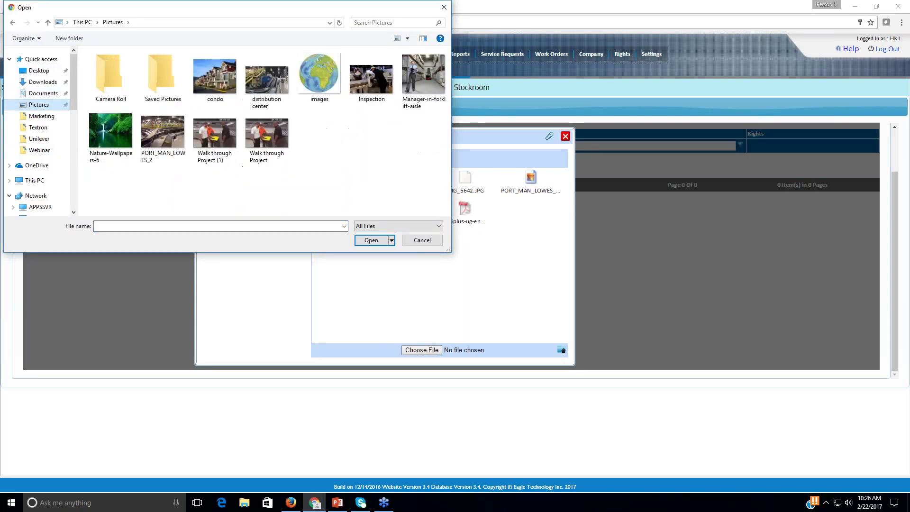
pyautogui.click(213, 138)
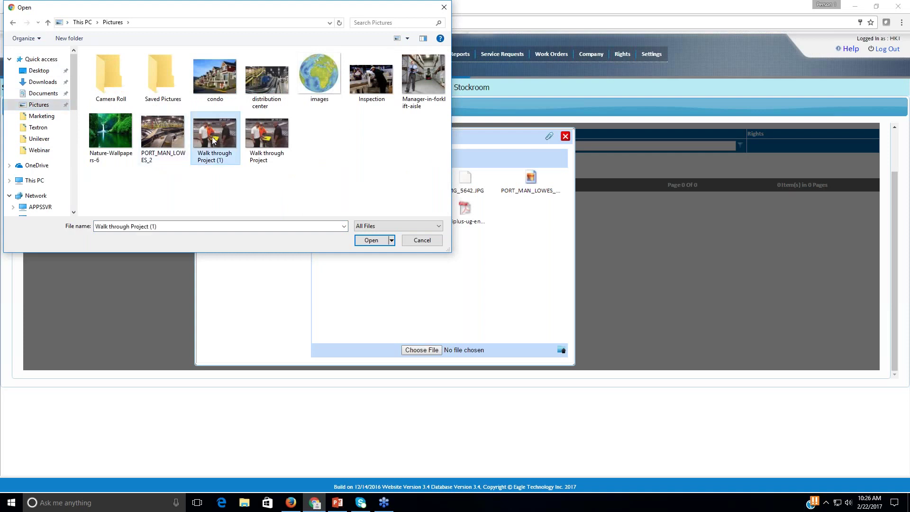
pyautogui.click(371, 241)
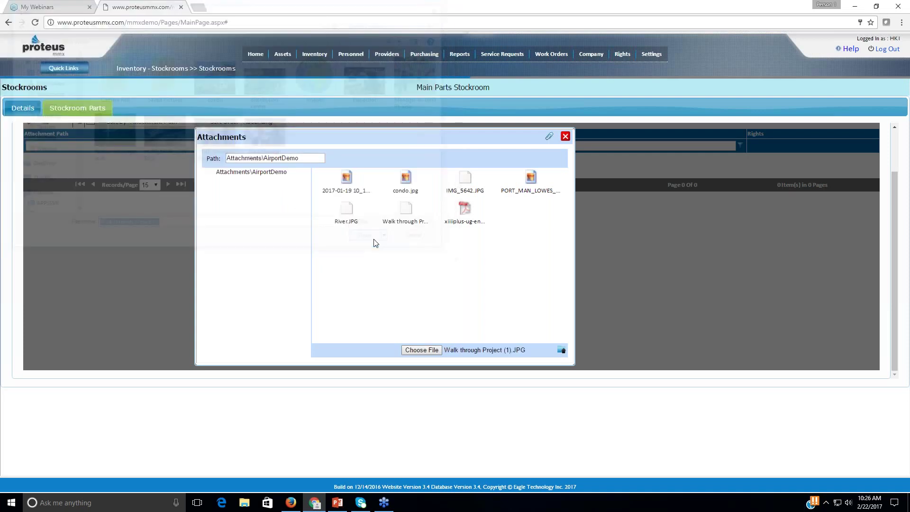
pyautogui.click(563, 352)
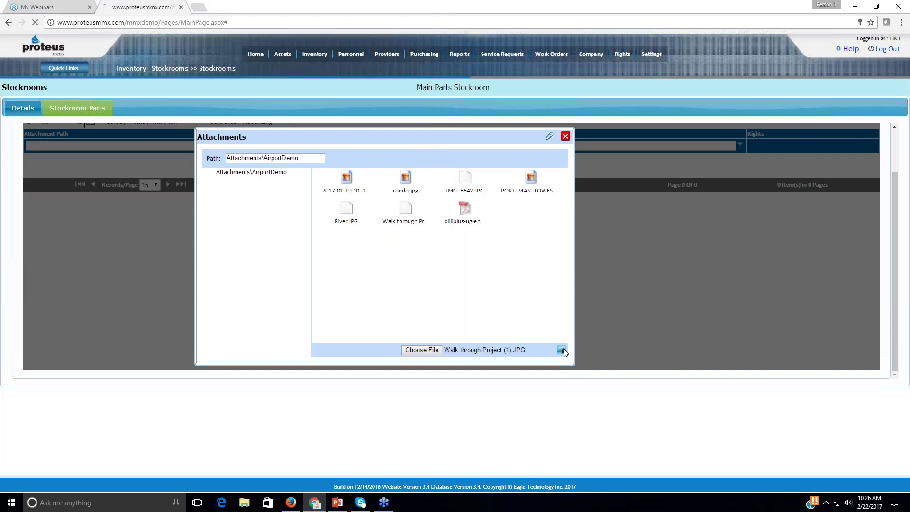
# Download the attached Walk through Project (1).JPG, view the image and close it again
pyautogui.click(42, 157)
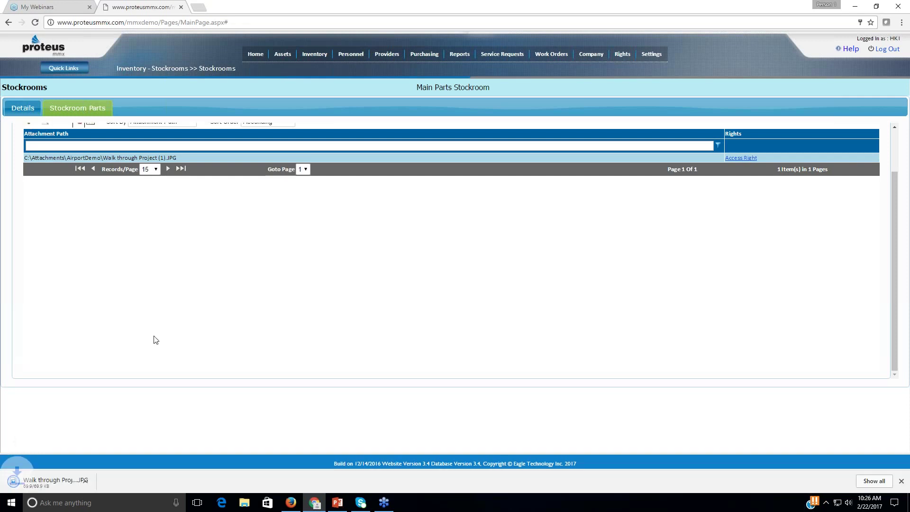
pyautogui.click(38, 485)
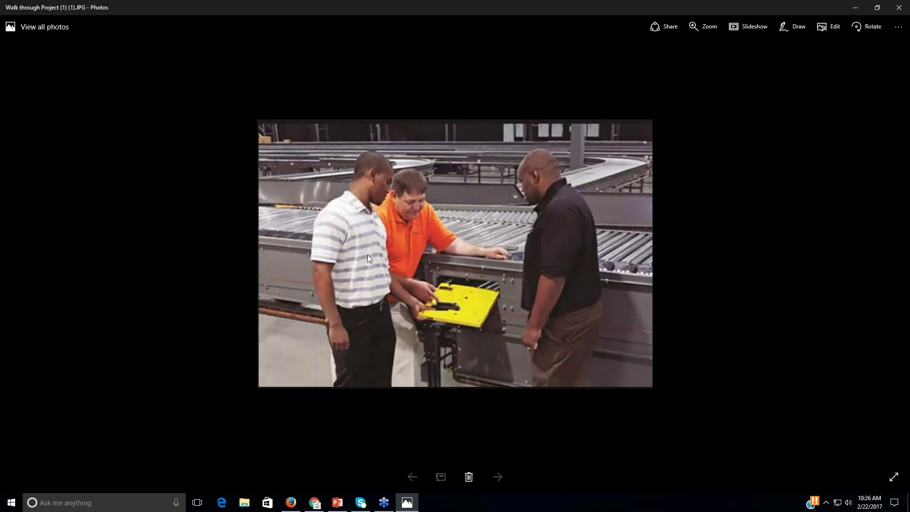
pyautogui.click(898, 7)
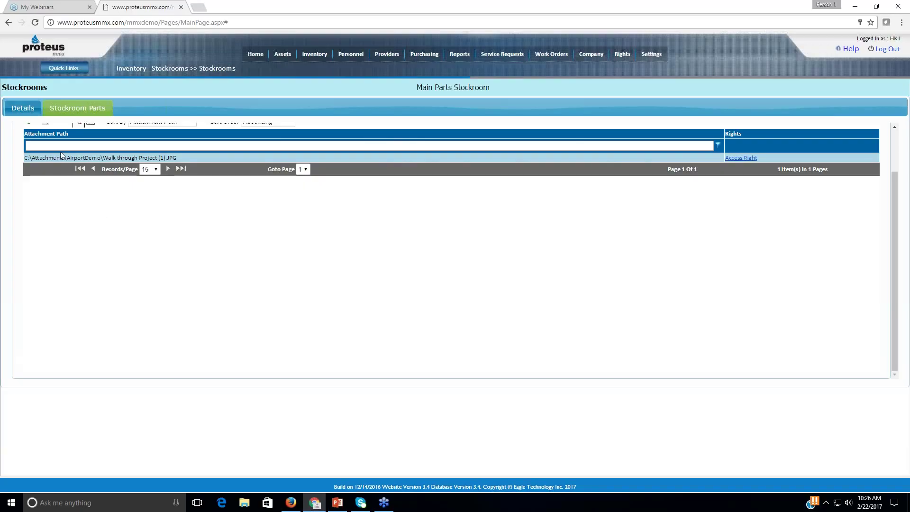
# Add part BRG-006 as a subassembly of the FILTER-002 Distillation Production Filter Machine in the asset list and save it
pyautogui.moveTo(281, 59)
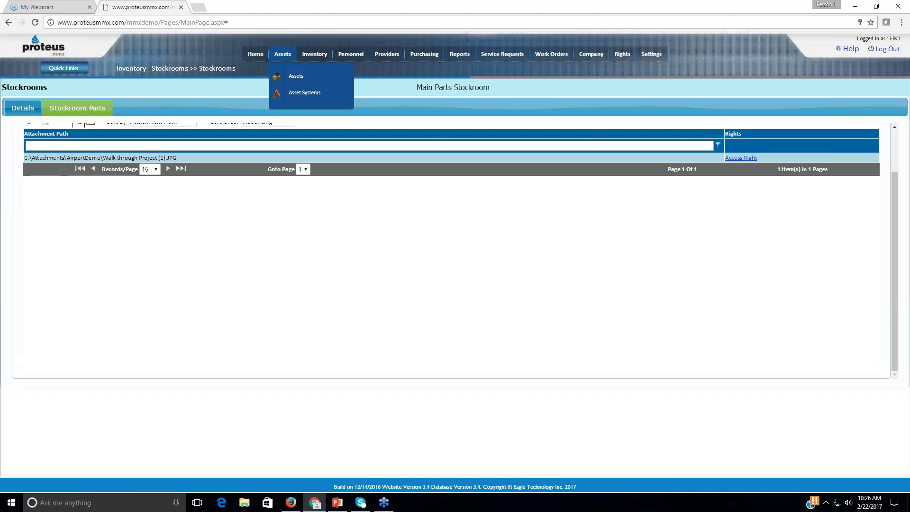
pyautogui.moveTo(344, 59)
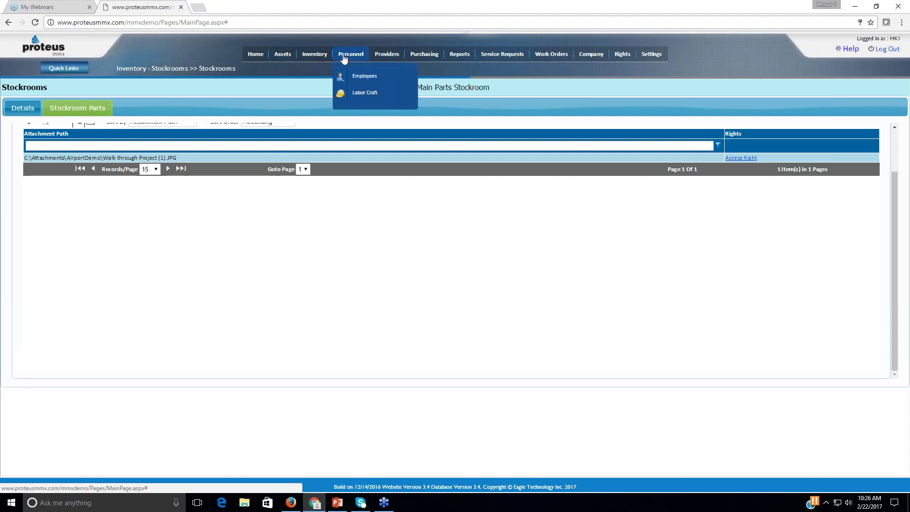
pyautogui.moveTo(314, 55)
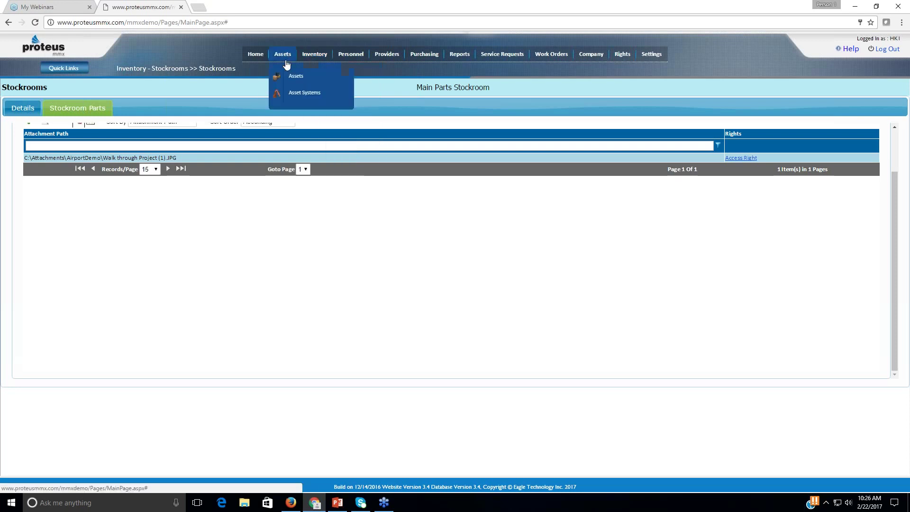
pyautogui.click(296, 78)
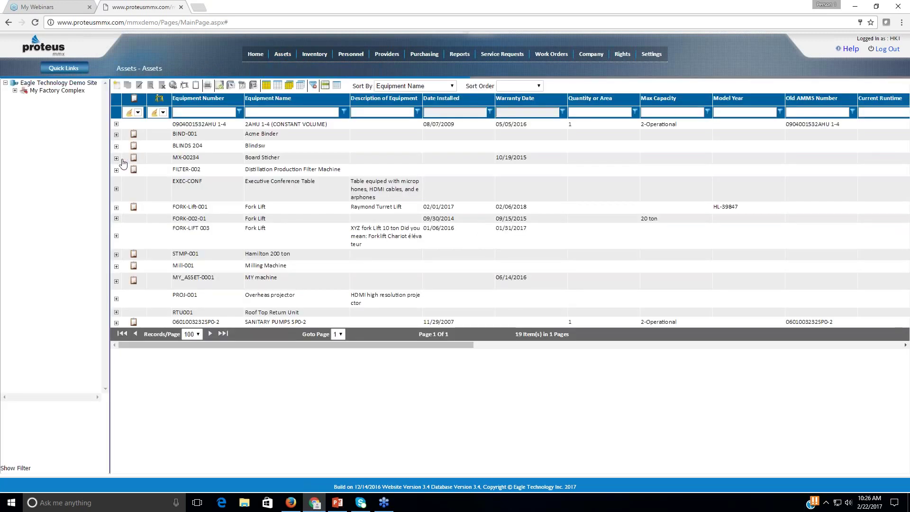
pyautogui.click(117, 170)
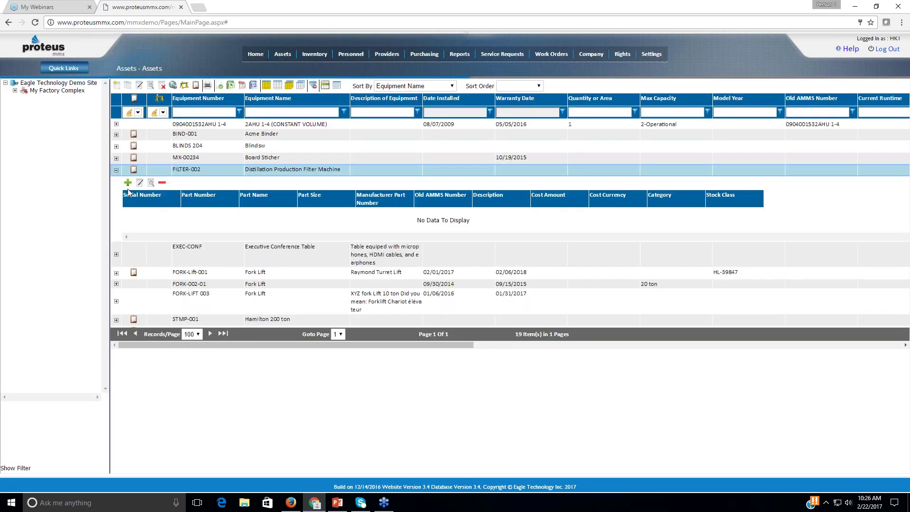
pyautogui.click(128, 183)
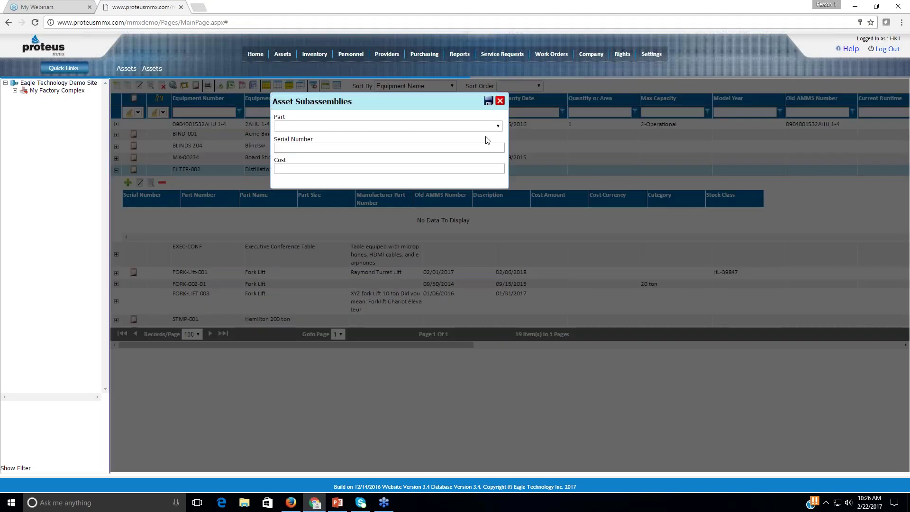
pyautogui.click(498, 127)
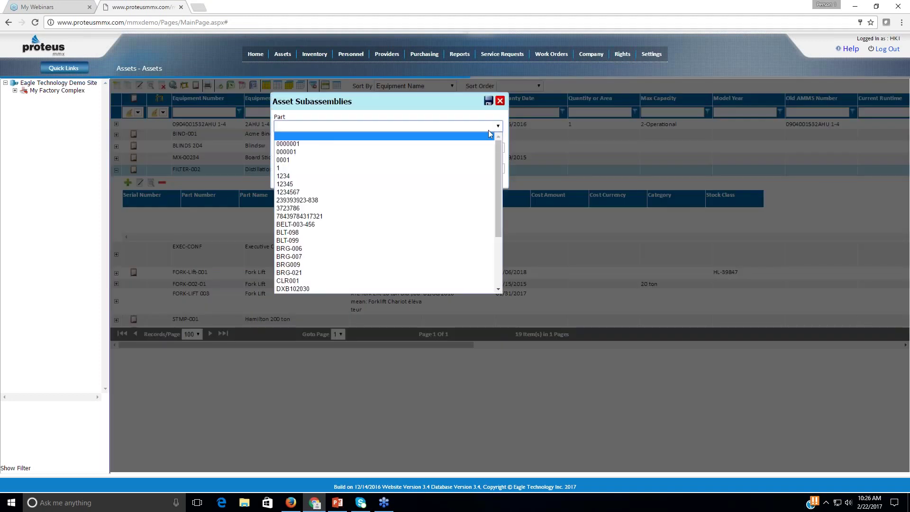
pyautogui.click(376, 248)
pyautogui.click(485, 102)
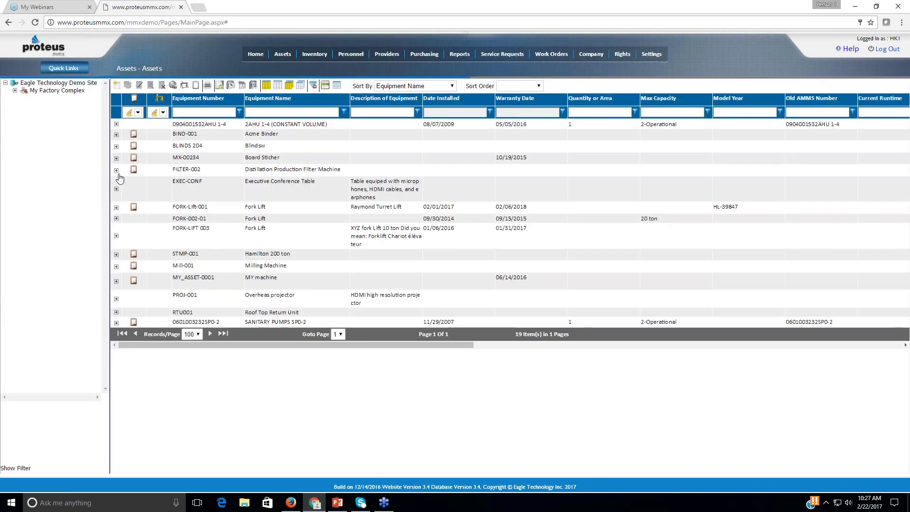
# Review the subassemblies of the EXEC-CONF and FILTER-002 assets in the asset list
pyautogui.click(117, 190)
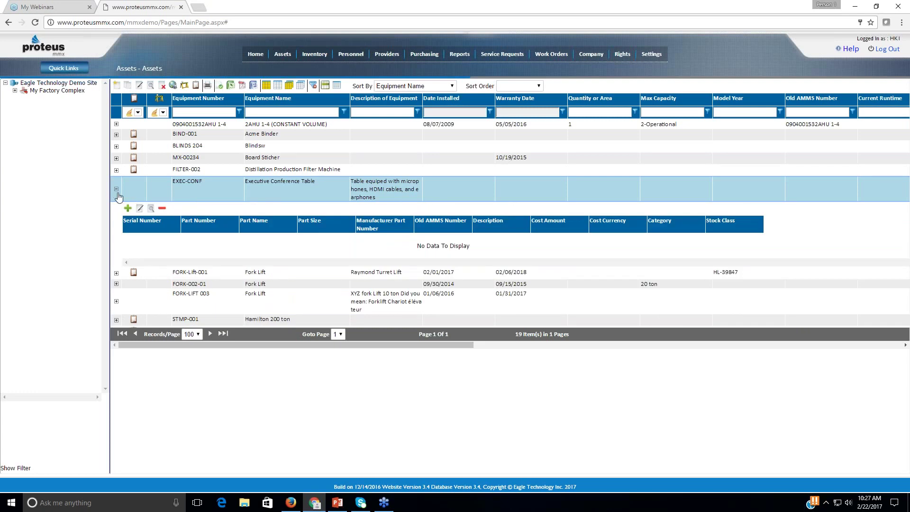
pyautogui.click(116, 169)
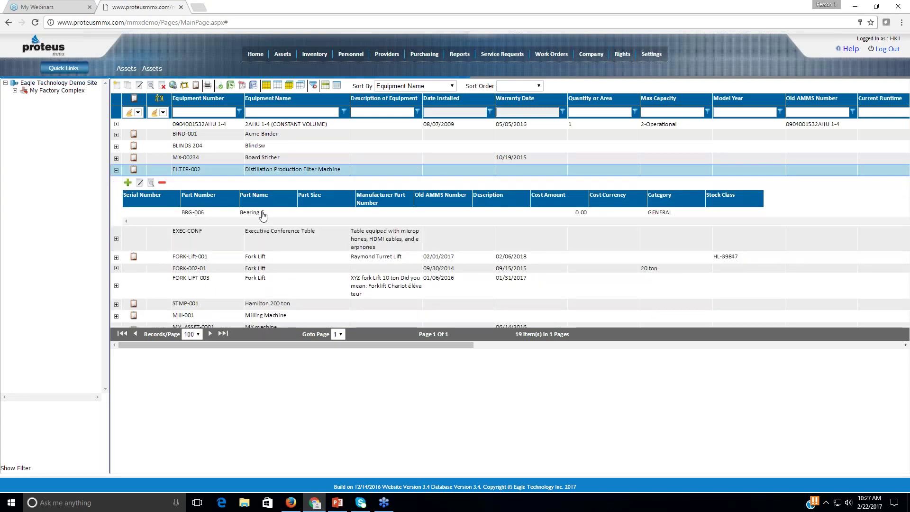
pyautogui.click(218, 218)
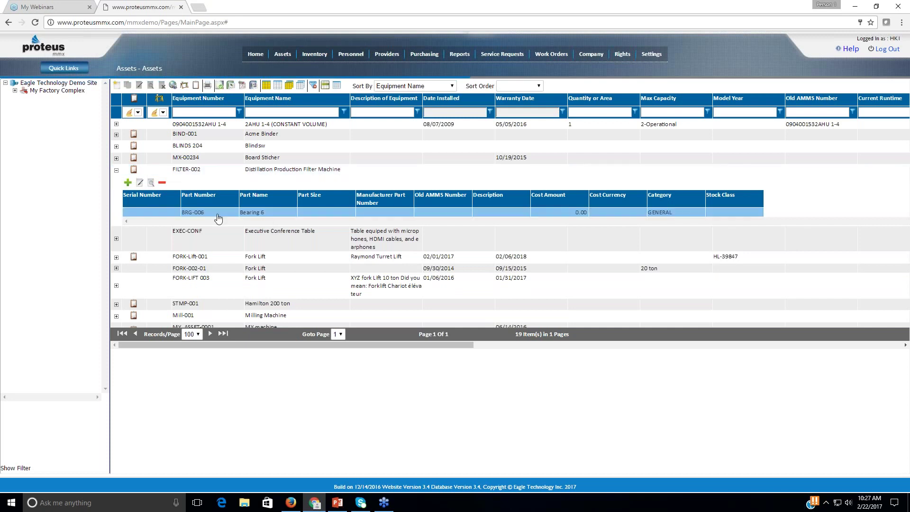
pyautogui.click(206, 174)
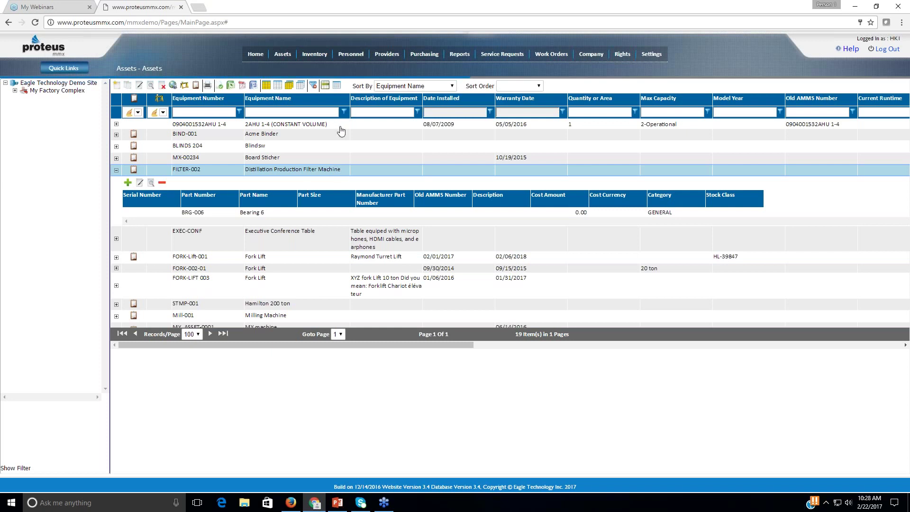
# Open the first employee's record for editing from the Personnel employee list
pyautogui.moveTo(354, 61)
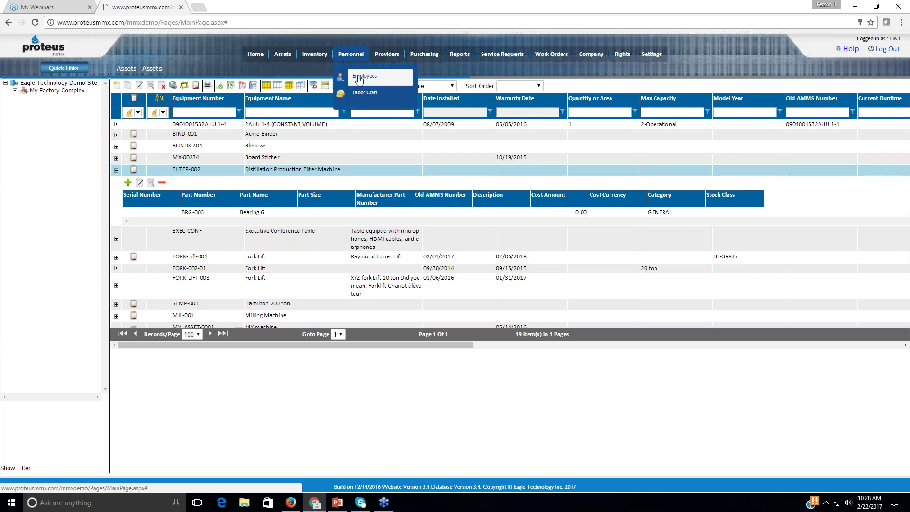
pyautogui.click(359, 78)
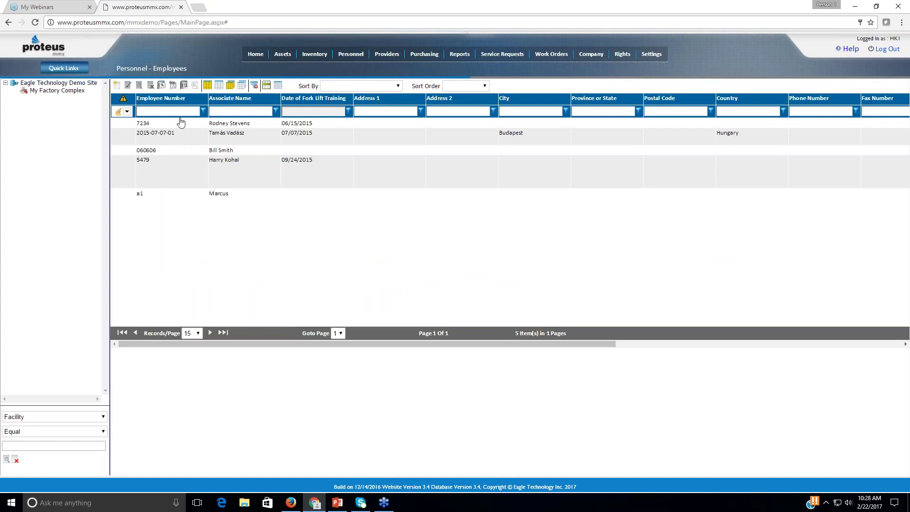
pyautogui.click(224, 124)
pyautogui.click(129, 86)
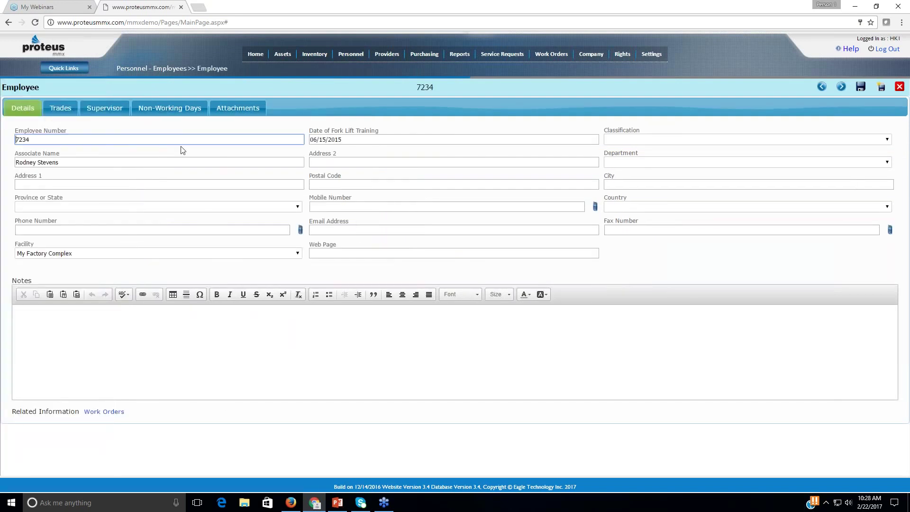
# Assign the PLUMB and Electrical Level 1 trades to the employee
pyautogui.click(66, 115)
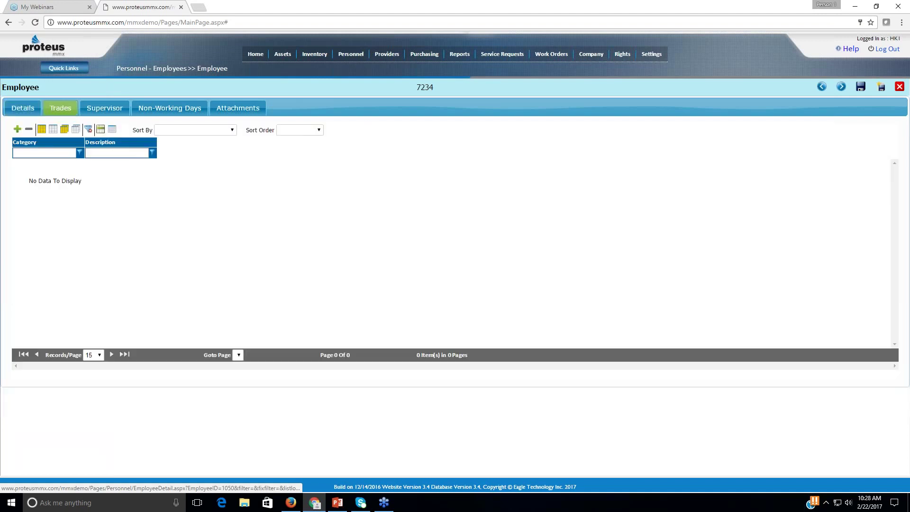
pyautogui.click(17, 129)
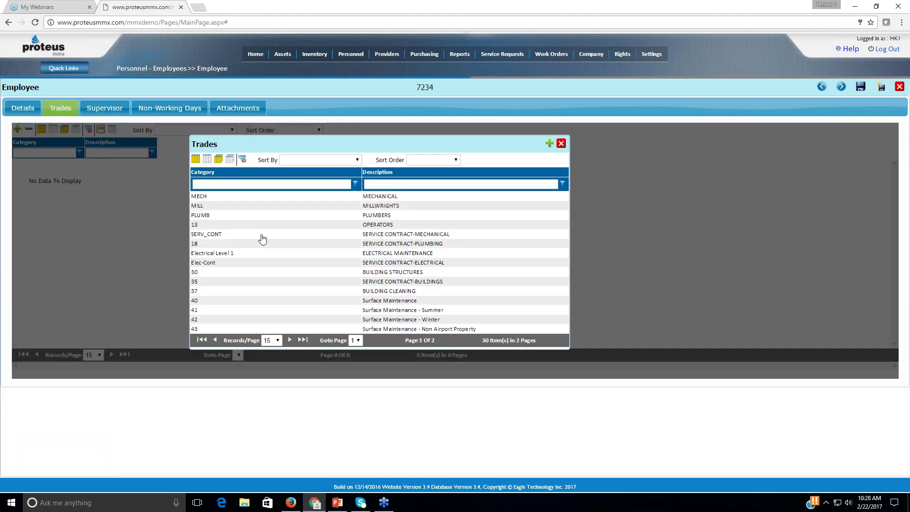
pyautogui.click(365, 217)
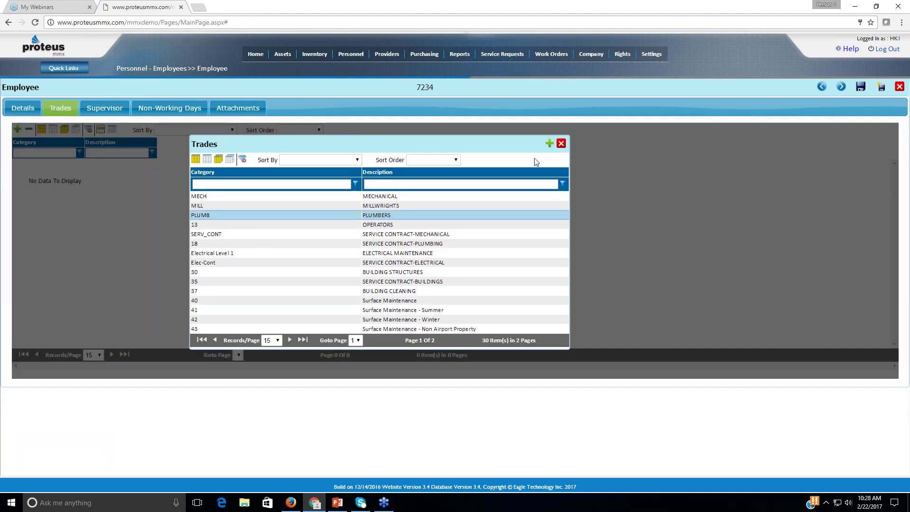
pyautogui.click(549, 143)
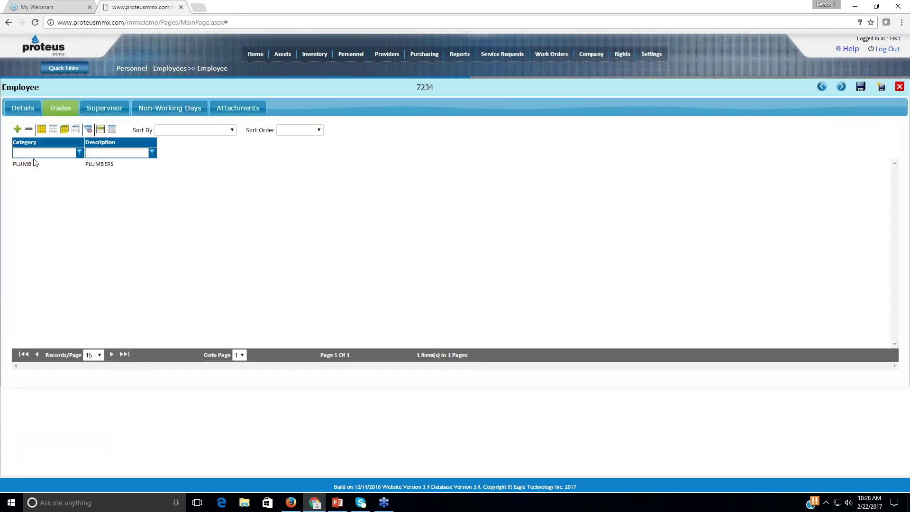
pyautogui.click(18, 129)
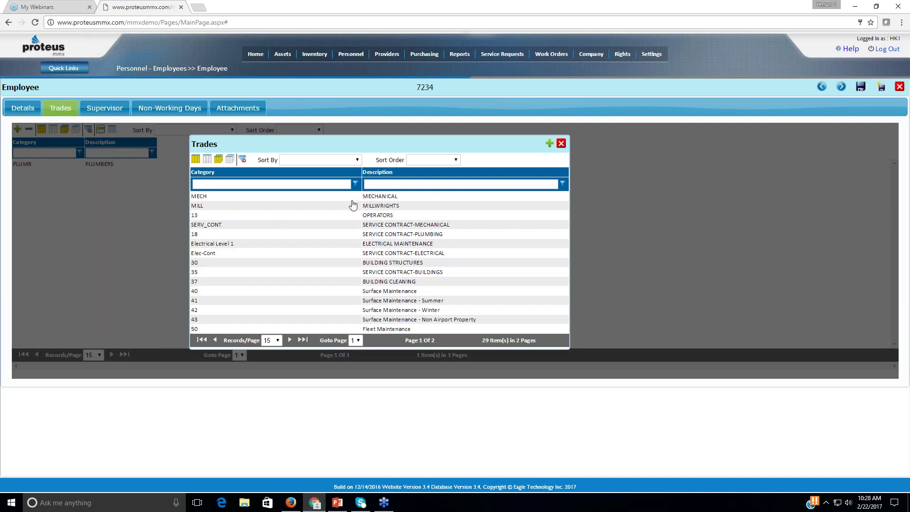
pyautogui.click(365, 244)
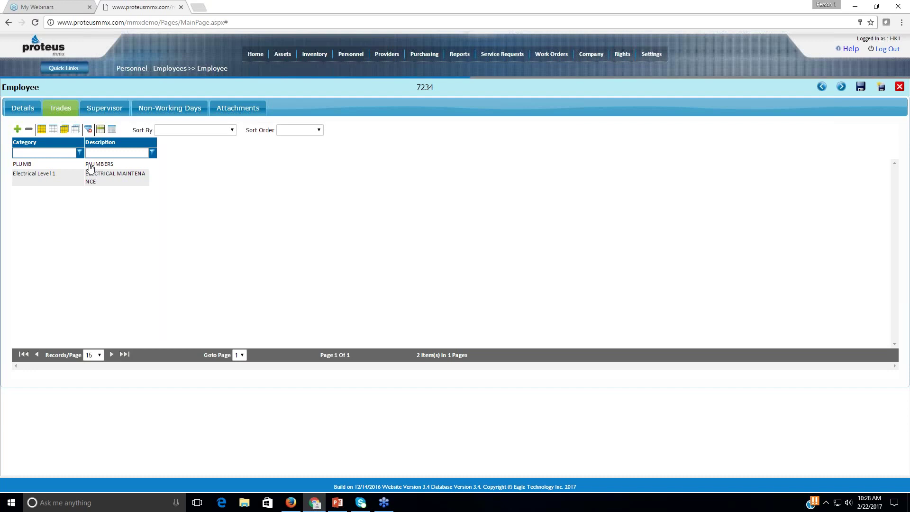
# Assign the third listed supervisor to the employee and save the assignment
pyautogui.click(99, 108)
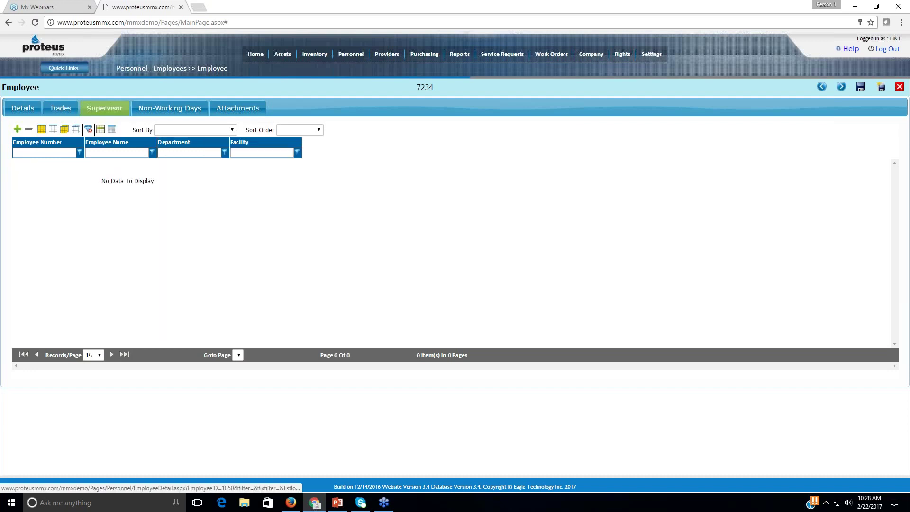
pyautogui.click(17, 128)
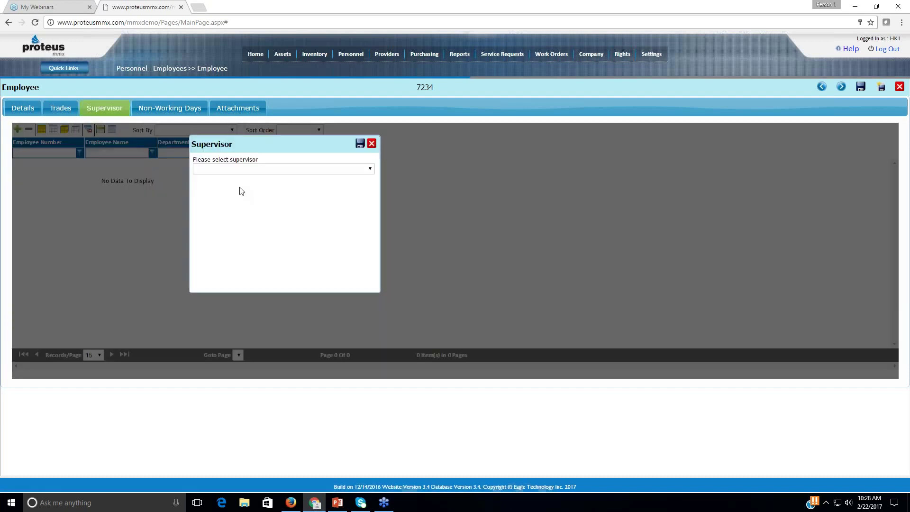
pyautogui.click(250, 169)
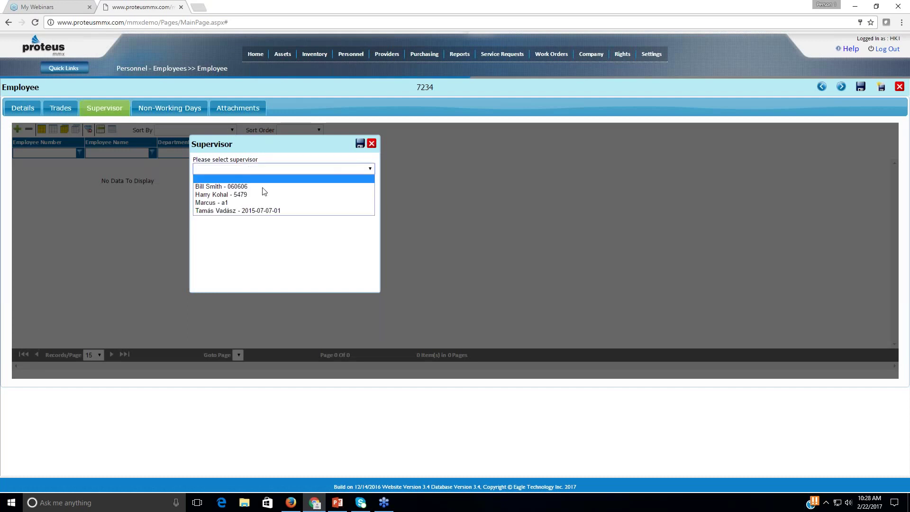
pyautogui.click(236, 203)
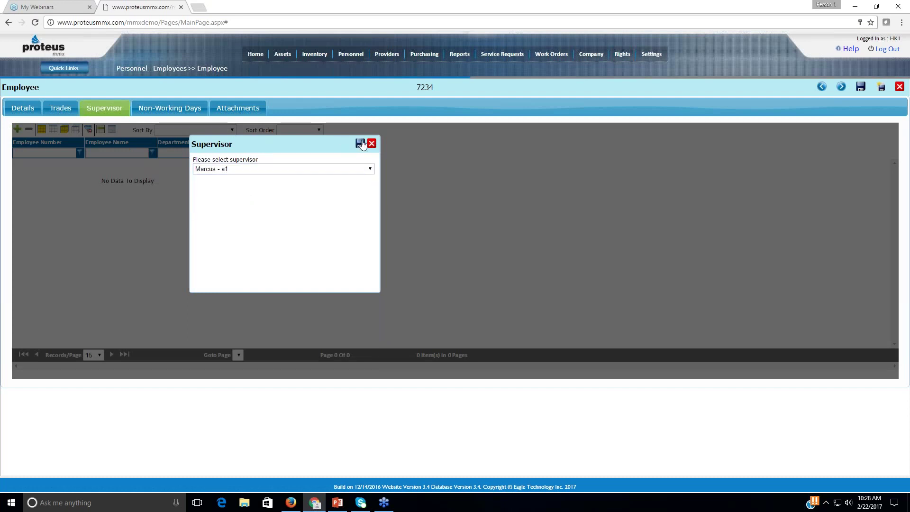
pyautogui.click(360, 144)
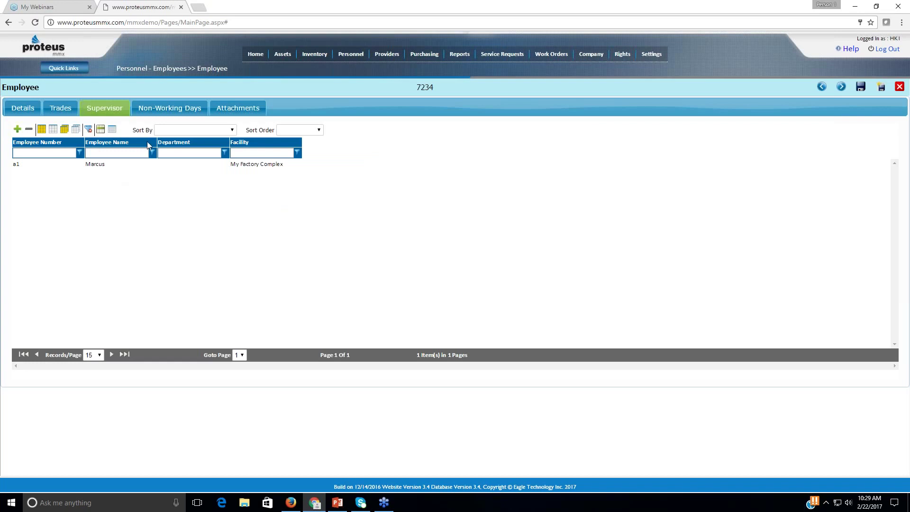
# Add 02/27/2017 as a non-working day for the employee, save it, and view the employee's attachments
pyautogui.click(163, 113)
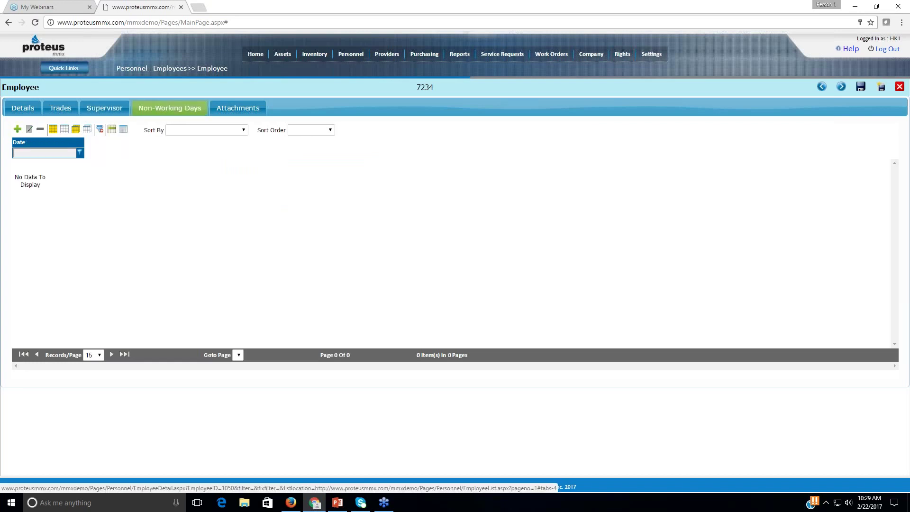
pyautogui.click(17, 129)
pyautogui.click(208, 167)
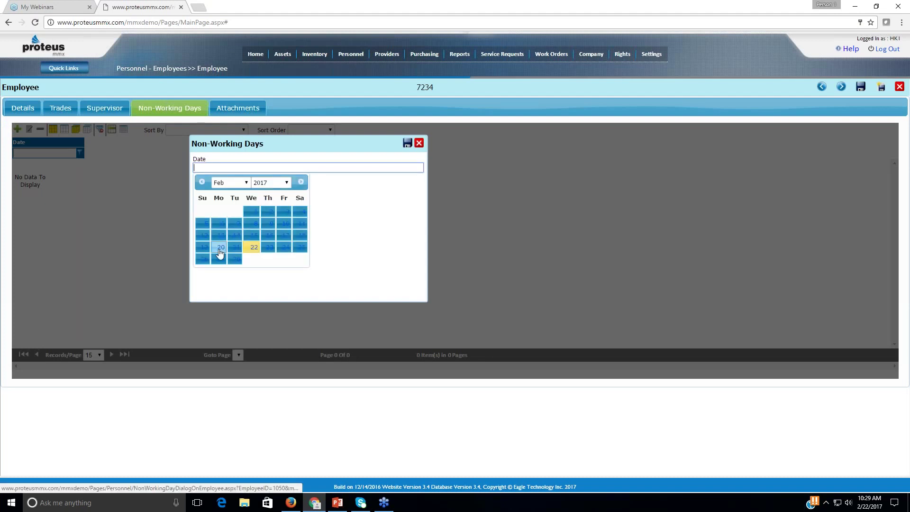
pyautogui.click(219, 260)
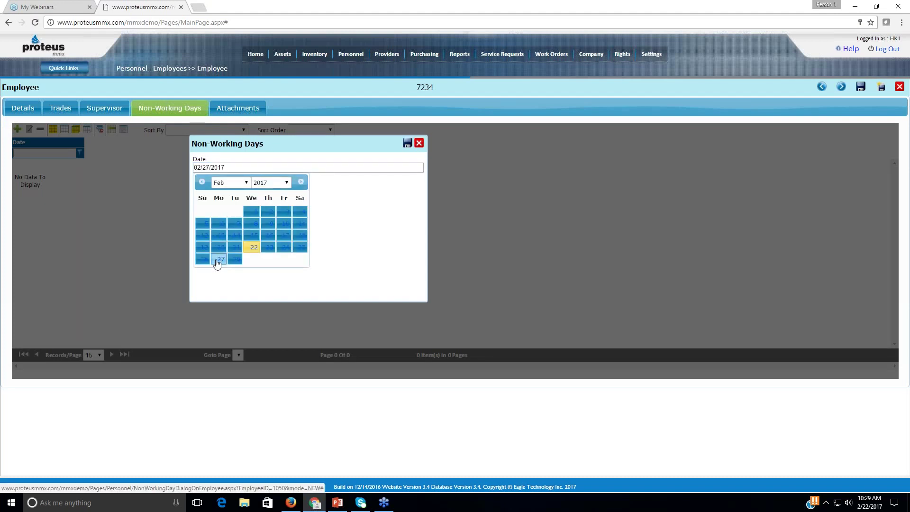
pyautogui.click(407, 143)
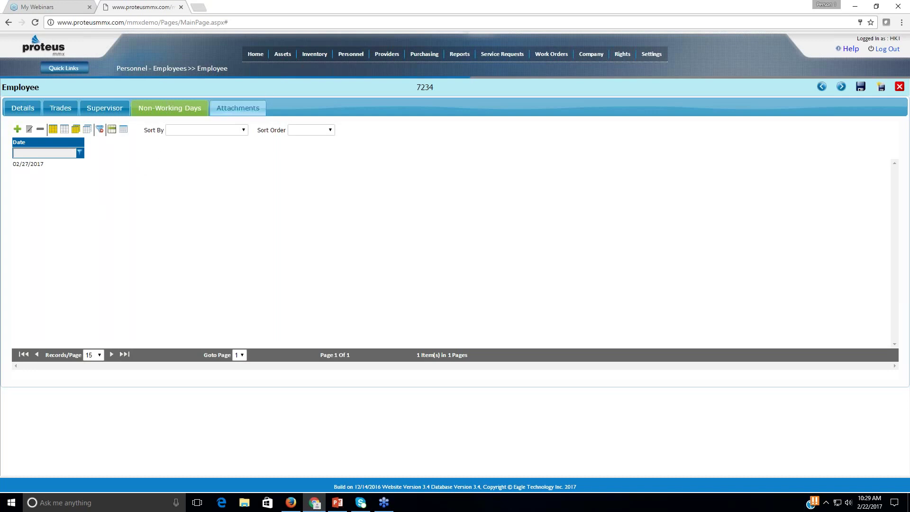
pyautogui.click(230, 114)
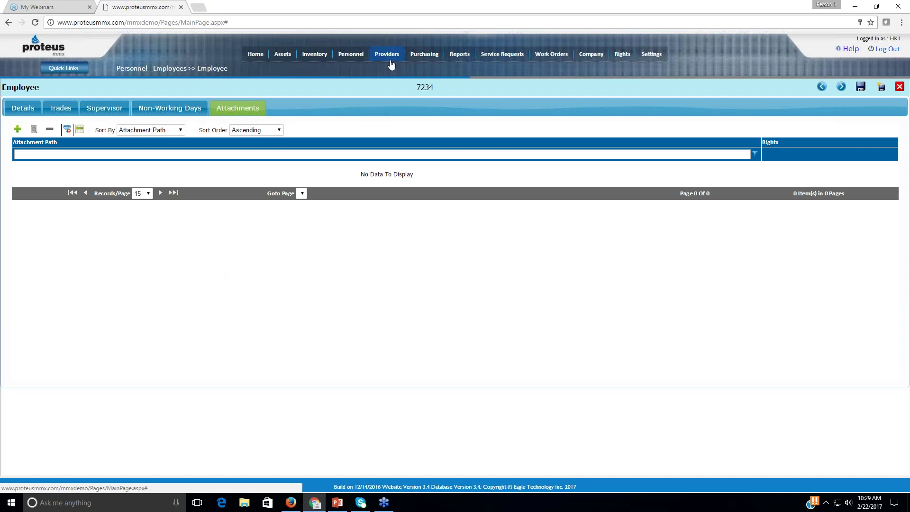
# Open the Personnel labor craft list and review the rates and currencies of trades such as MILL and Electrical Level 1
pyautogui.moveTo(350, 54)
pyautogui.click(358, 100)
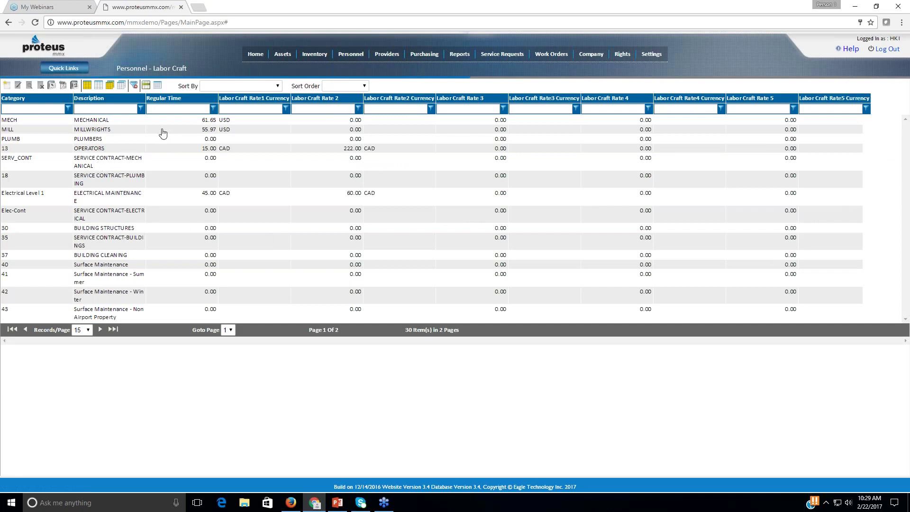
pyautogui.click(216, 131)
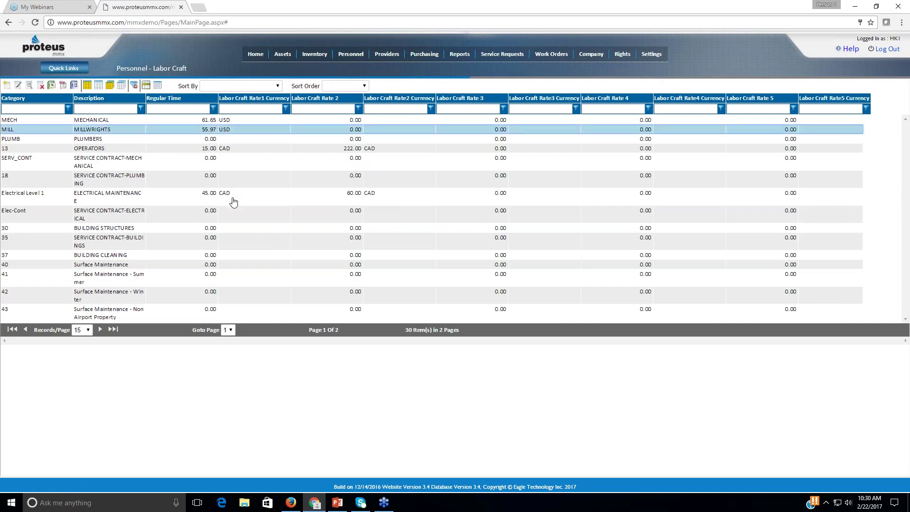
pyautogui.click(202, 194)
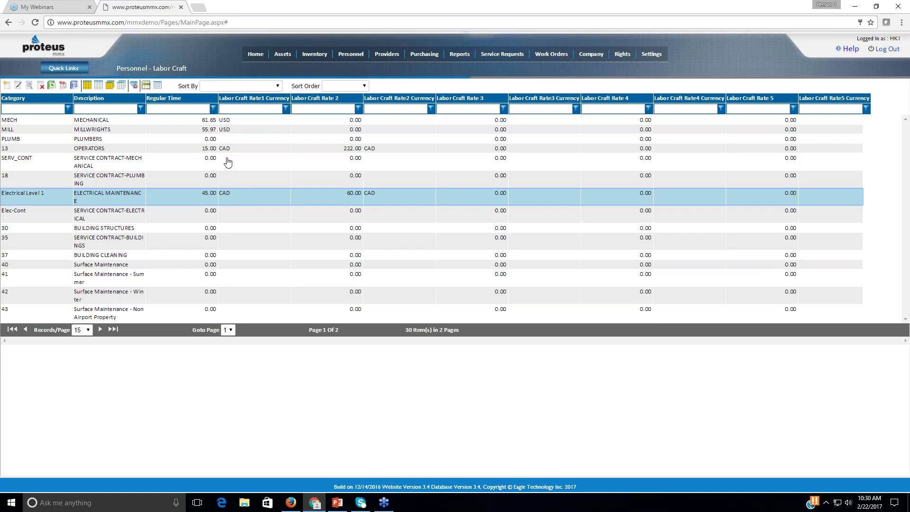
pyautogui.click(225, 127)
pyautogui.click(224, 197)
pyautogui.click(228, 244)
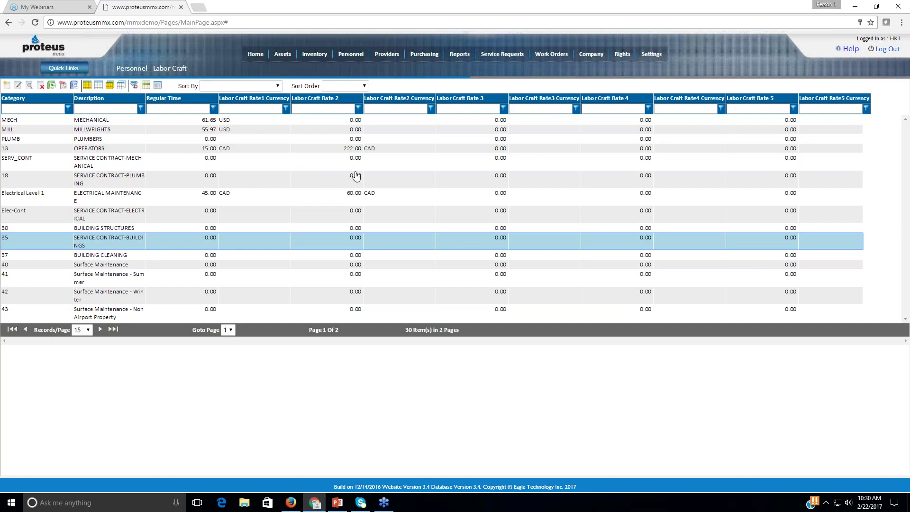
# Open the Providers contractor list and narrow it to United States contractors, followed by Canada contractors
pyautogui.moveTo(387, 56)
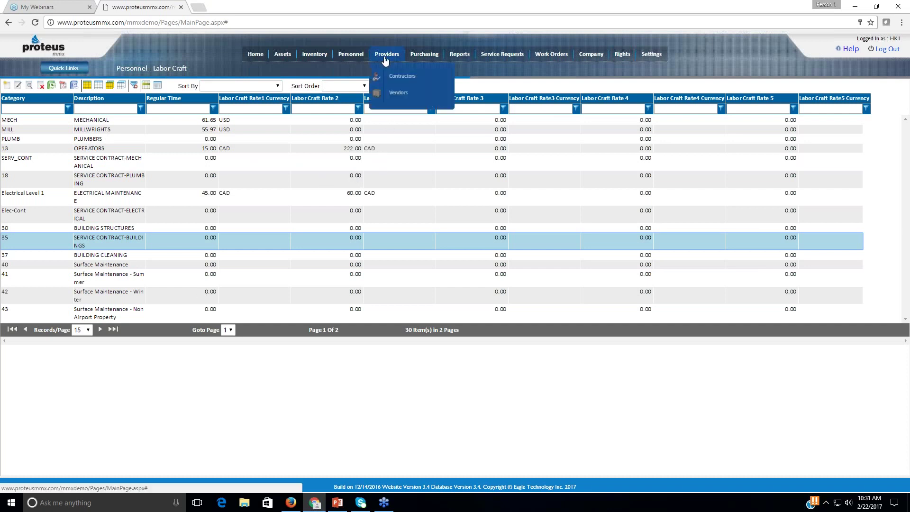
pyautogui.click(397, 77)
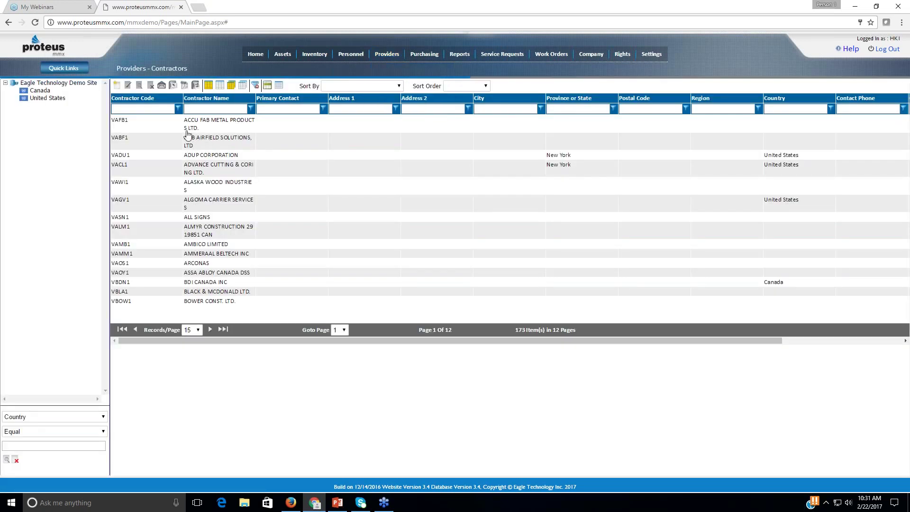
pyautogui.click(51, 99)
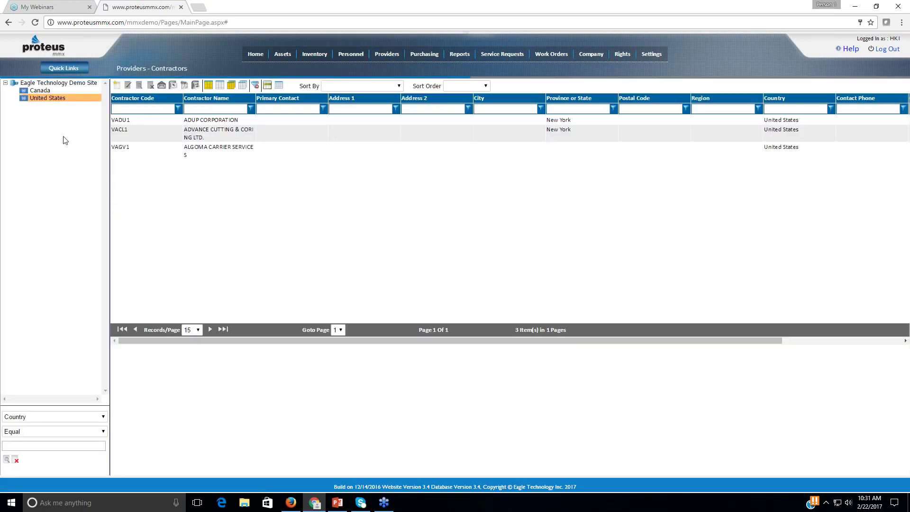
pyautogui.click(40, 91)
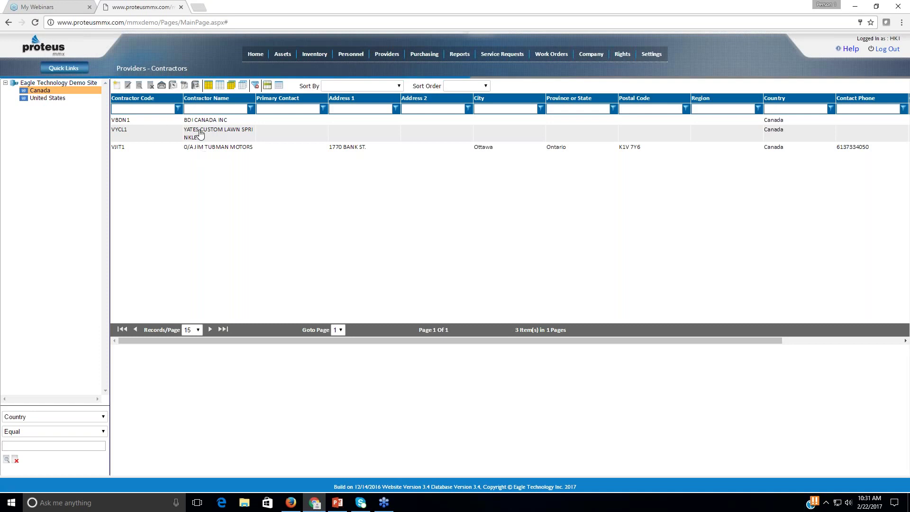
# Open contractor VYCL1, Yates Custom Lawn Sprinklers, for editing, mark it as a vendor and save the record
pyautogui.click(199, 132)
pyautogui.click(128, 85)
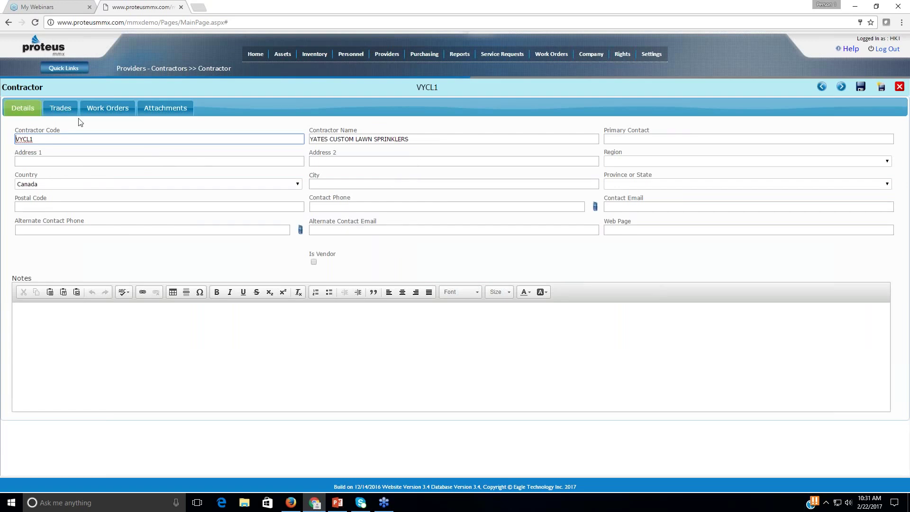
pyautogui.click(314, 262)
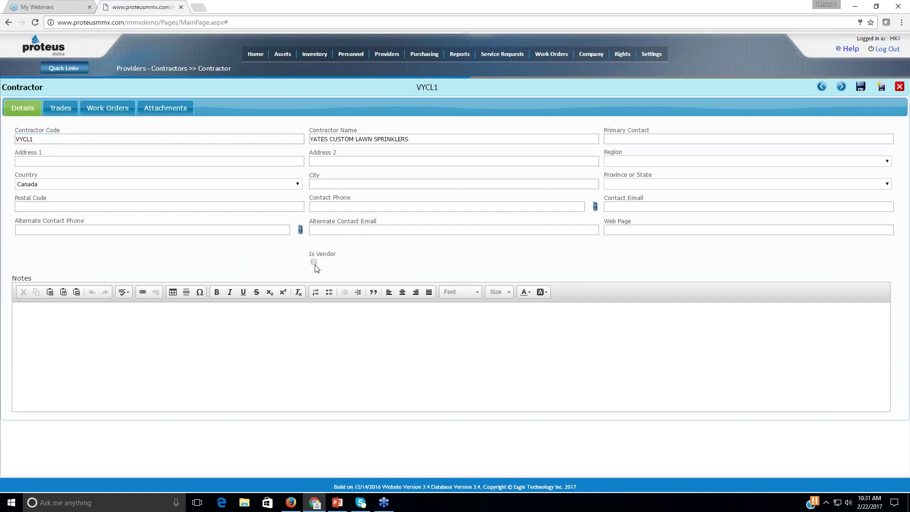
pyautogui.click(861, 87)
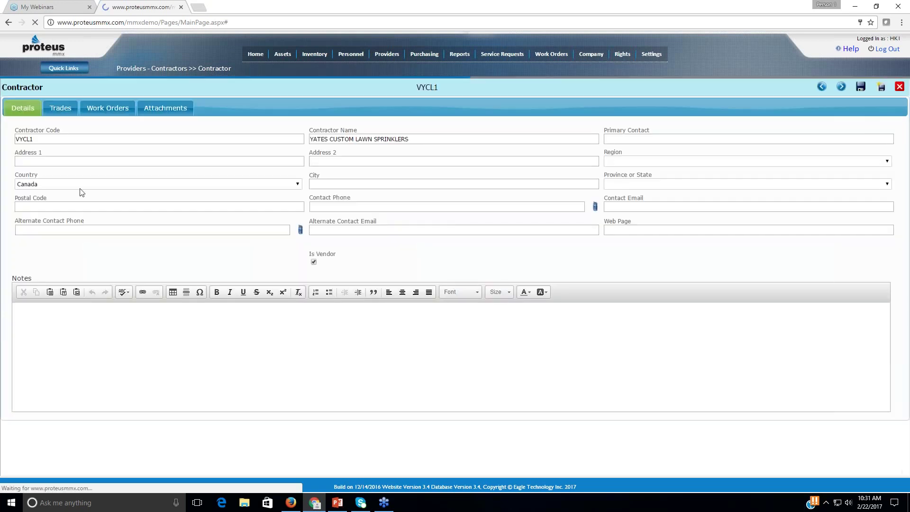
# Add the Elec-Cont labor craft to contractor VYCL1 with a Negotiated Labor Craft Rate 1 of 85.00 and save it
pyautogui.click(53, 109)
pyautogui.click(17, 129)
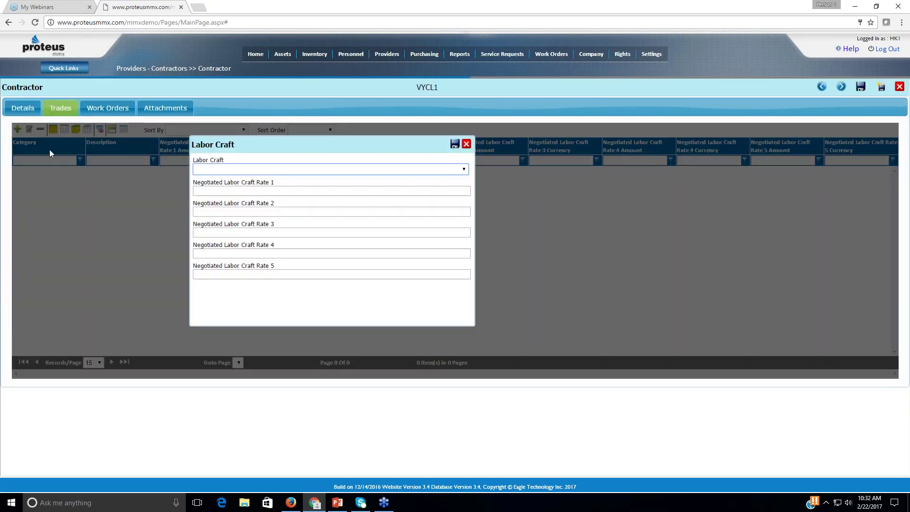
pyautogui.click(273, 172)
pyautogui.click(294, 299)
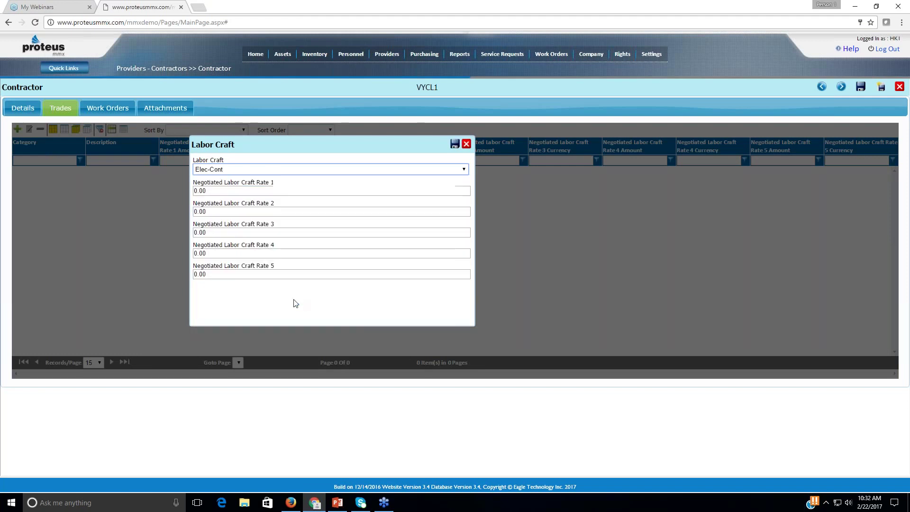
pyautogui.click(212, 190)
pyautogui.doubleClick(212, 190)
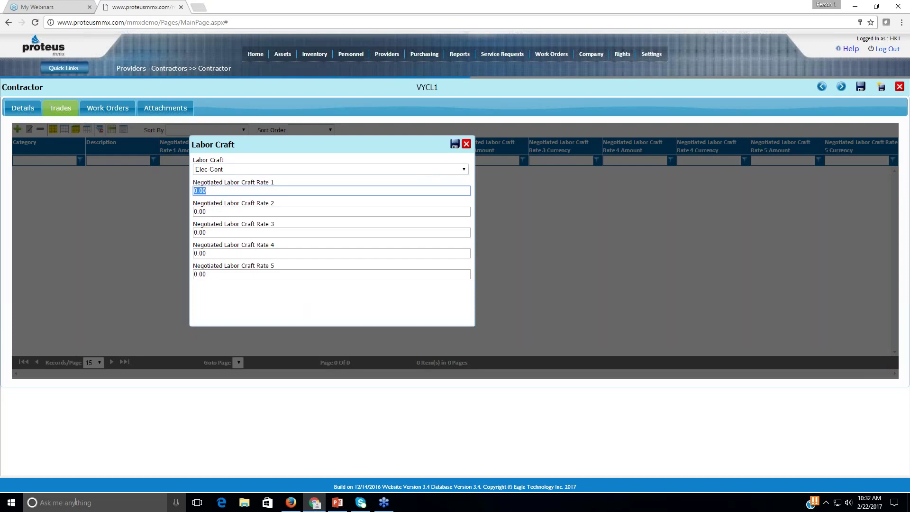
pyautogui.write('85.00')
pyautogui.press('Tab')
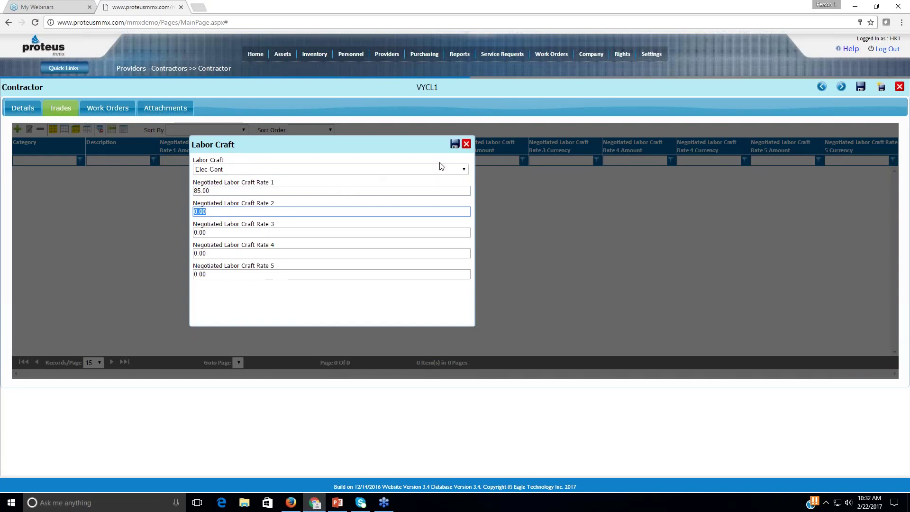
pyautogui.click(454, 144)
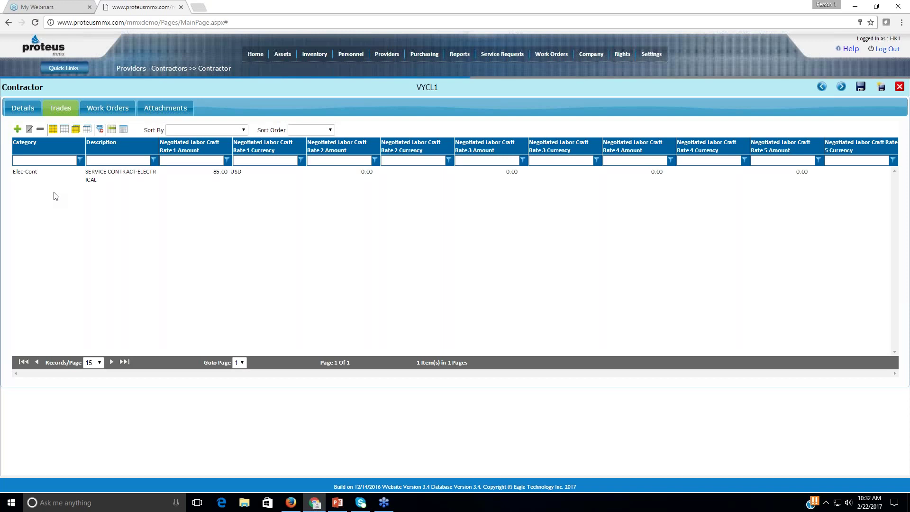
# Review the work orders and attachments of contractor VYCL1
pyautogui.click(111, 110)
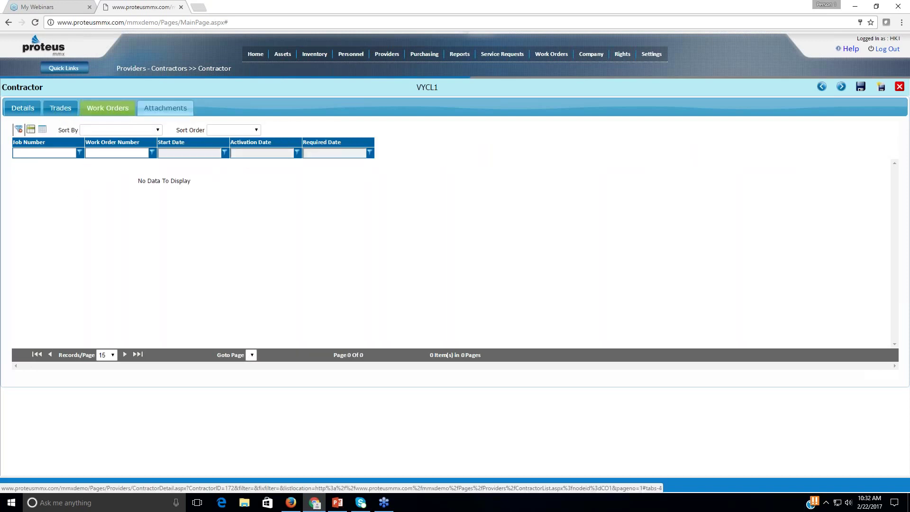
pyautogui.click(166, 111)
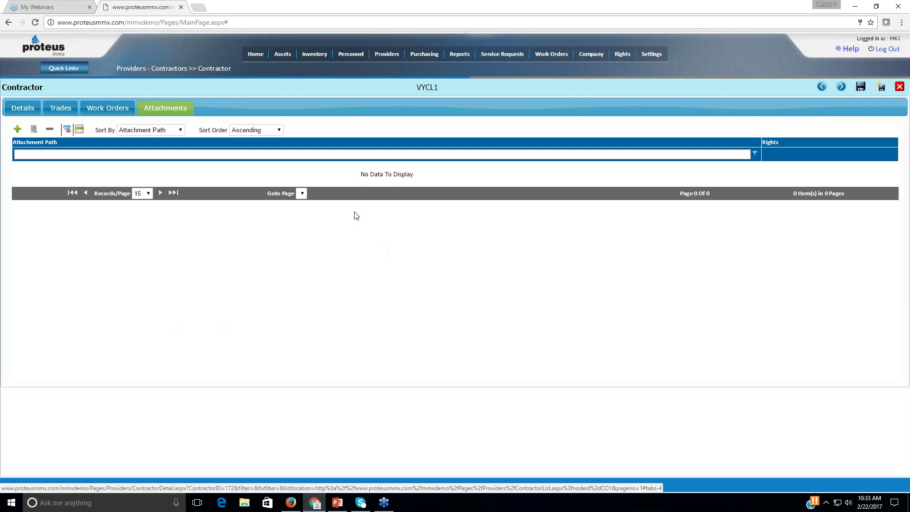
pyautogui.moveTo(351, 54)
pyautogui.moveTo(386, 55)
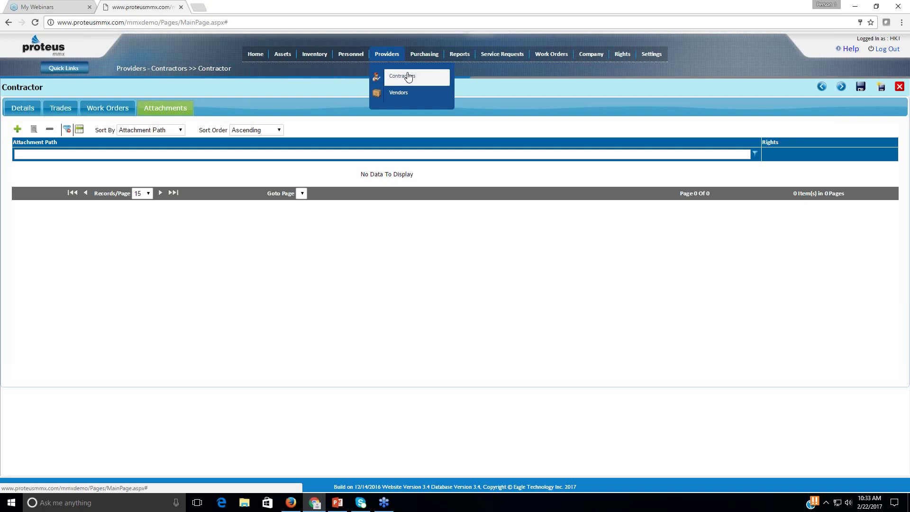
# Open the Purchasing requisitions list and start a new requisition to view its form
pyautogui.moveTo(425, 59)
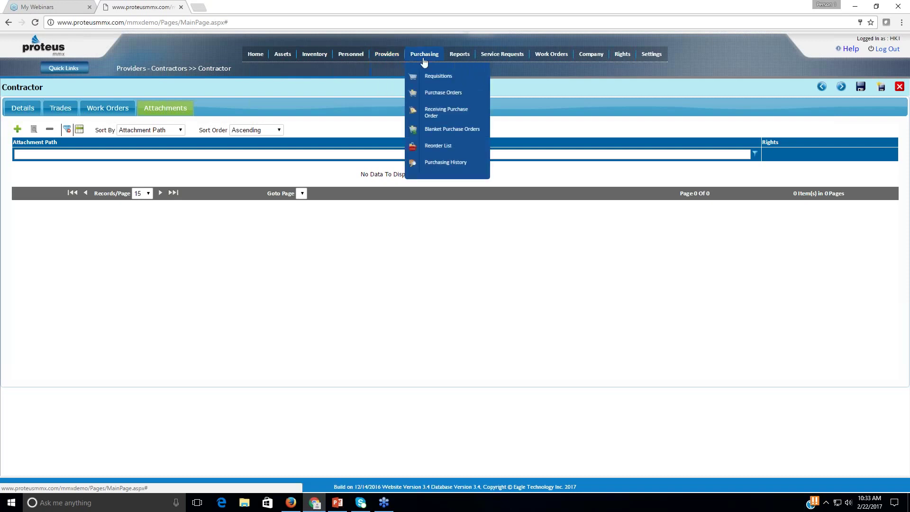
pyautogui.click(431, 78)
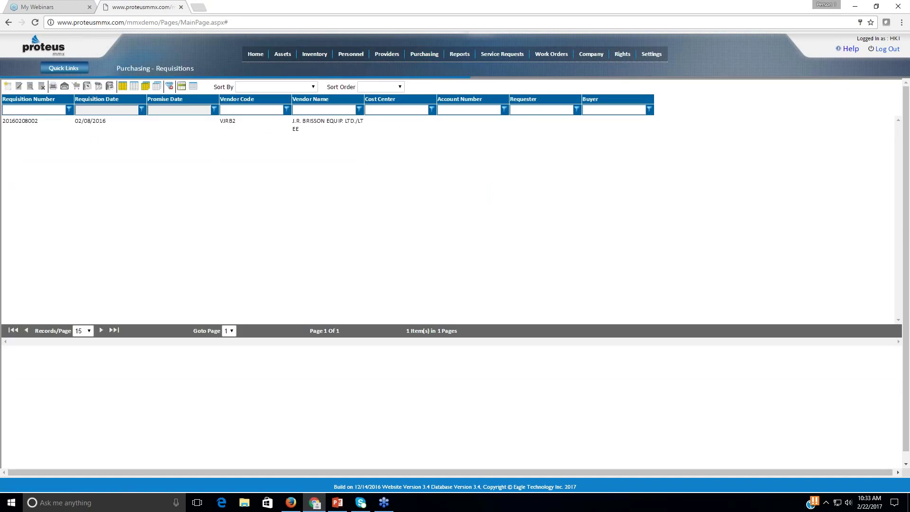
pyautogui.click(7, 86)
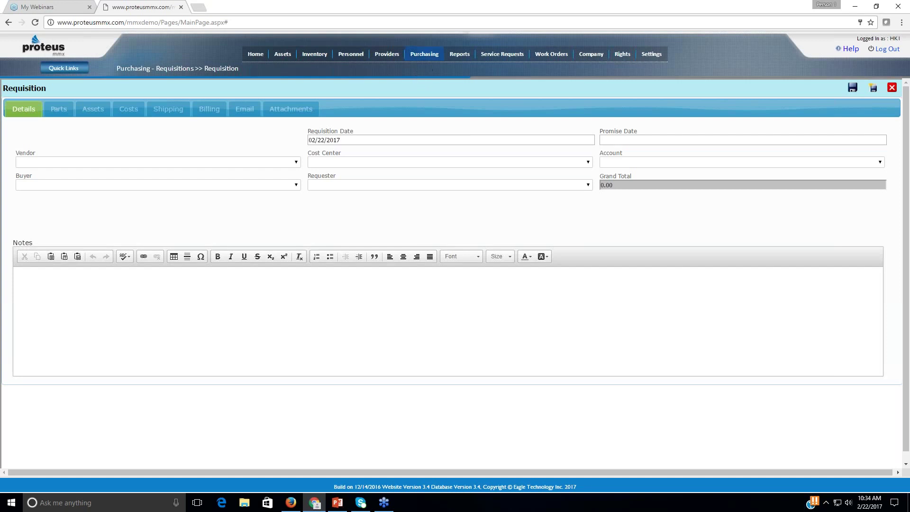
# Look through the purchasing functions and the catalogue of available reports, down to the custom reports
pyautogui.moveTo(427, 62)
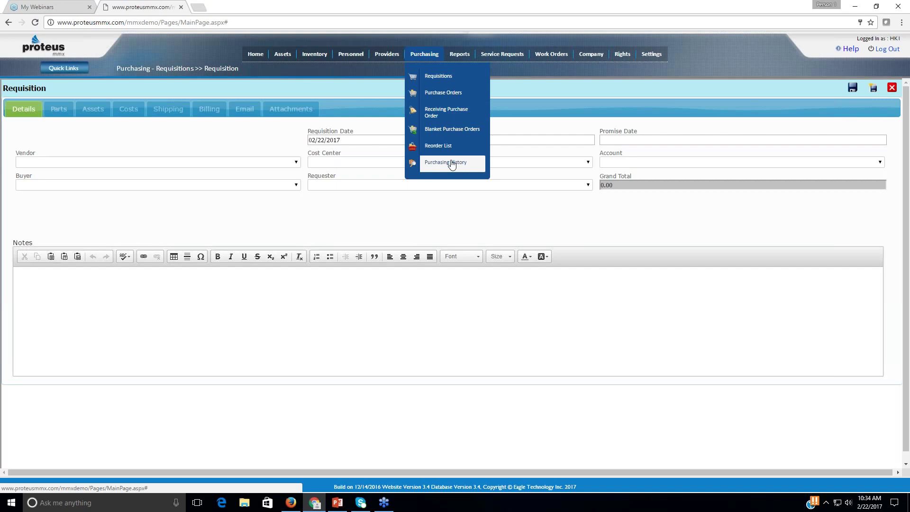
pyautogui.moveTo(472, 56)
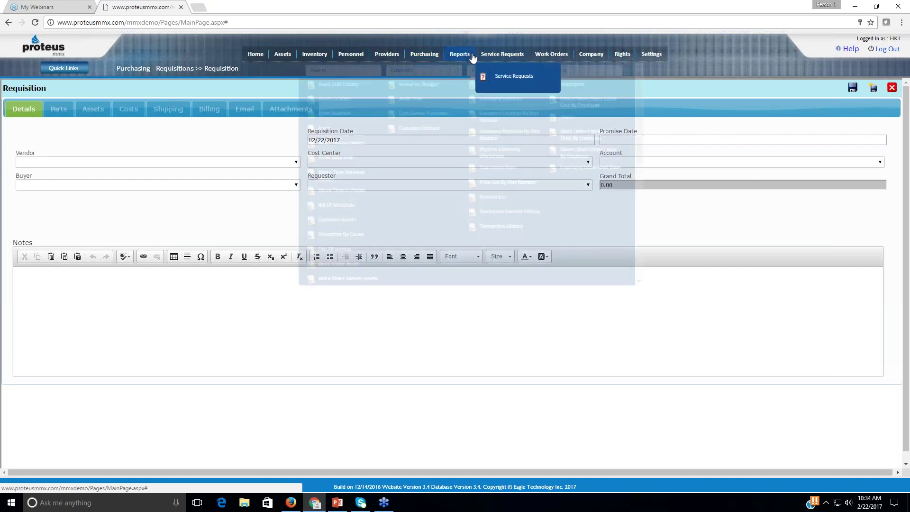
pyautogui.scroll(-1, 496, 197)
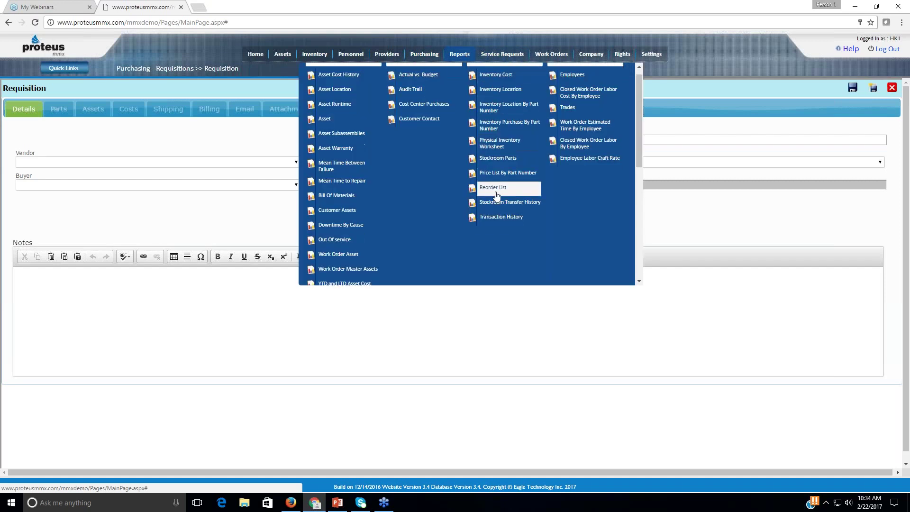
pyautogui.scroll(-10, 496, 196)
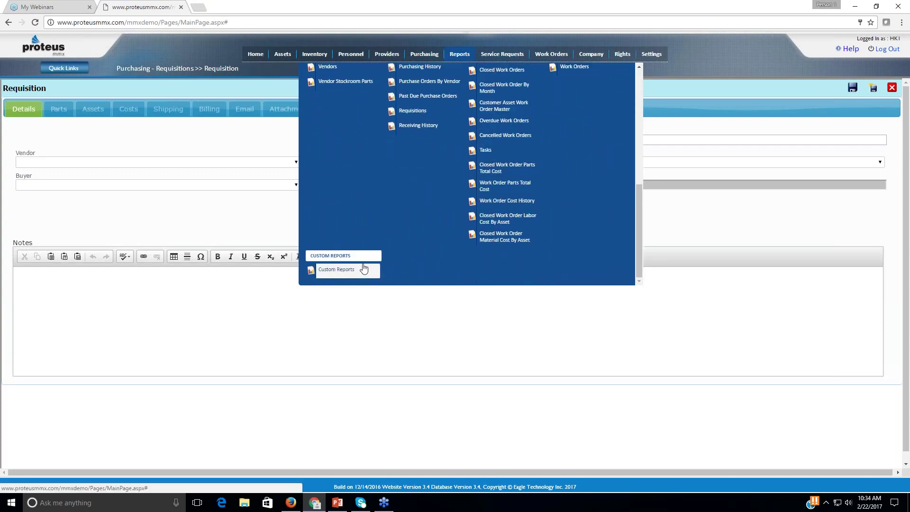
pyautogui.scroll(10, 408, 256)
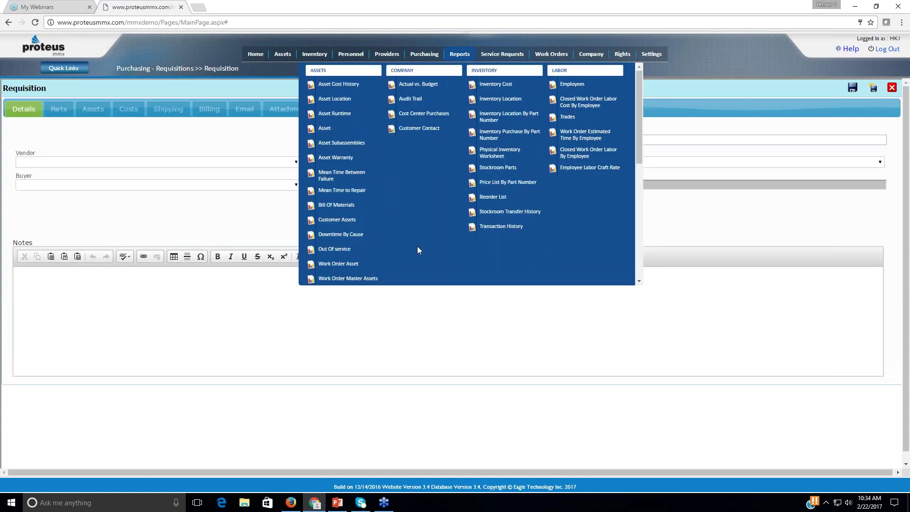
# Open the "Cold in Ladies Lounge" service request for editing and set its required date to 02/28/2017
pyautogui.moveTo(504, 55)
pyautogui.click(516, 81)
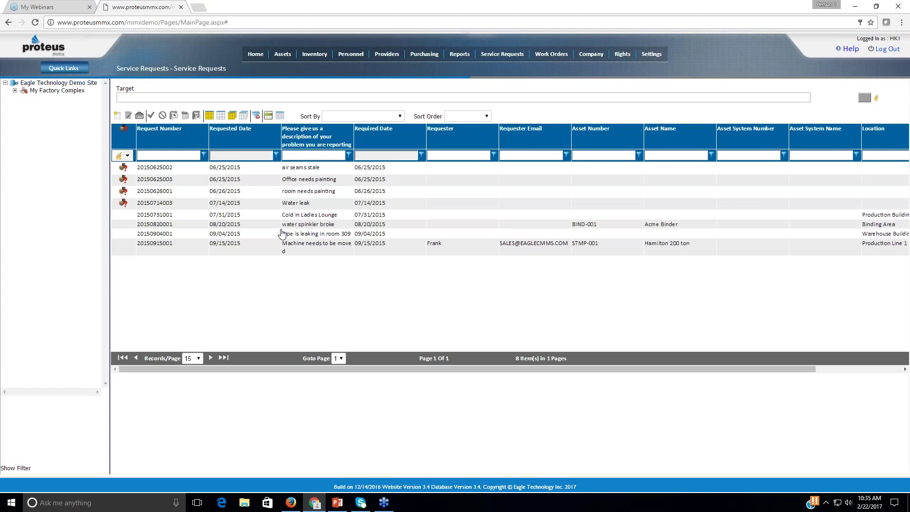
pyautogui.click(160, 217)
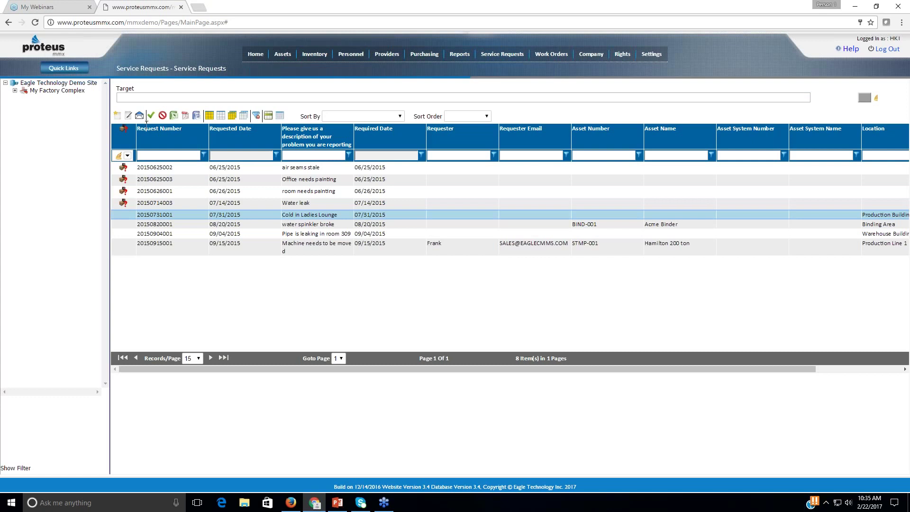
pyautogui.click(128, 116)
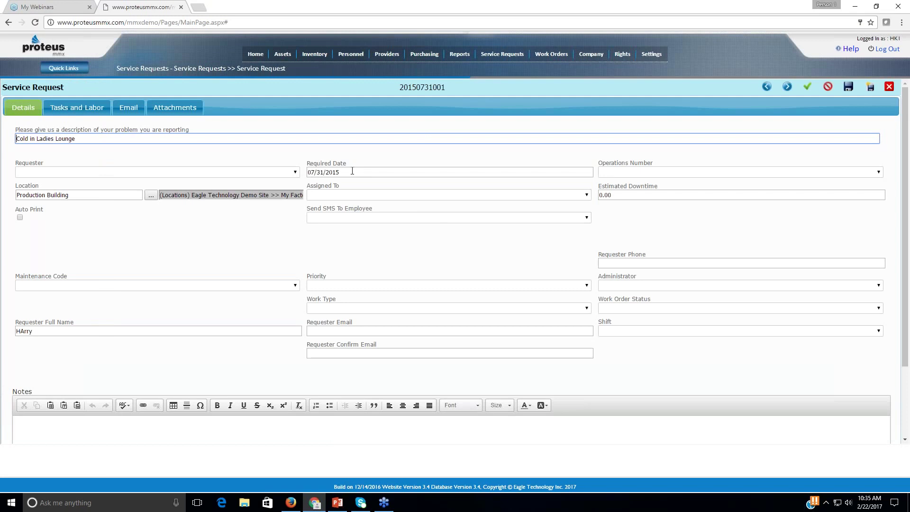
pyautogui.click(367, 169)
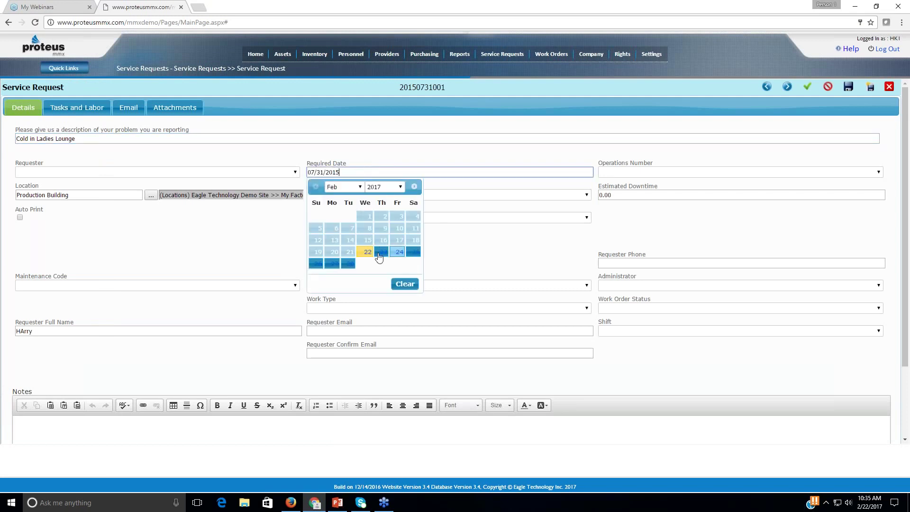
pyautogui.click(347, 266)
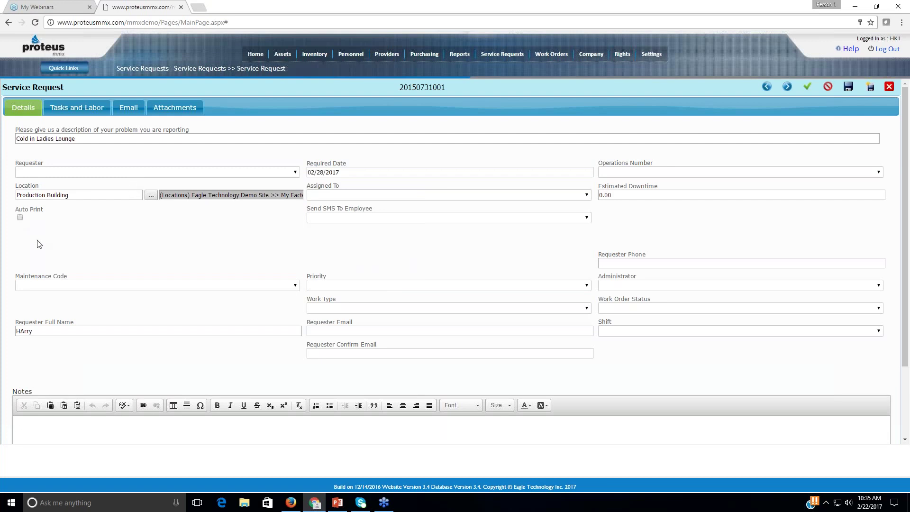
# Start a new Tasks and Labor entry on the service request and choose task 000-TRV, travel to job site
pyautogui.click(65, 109)
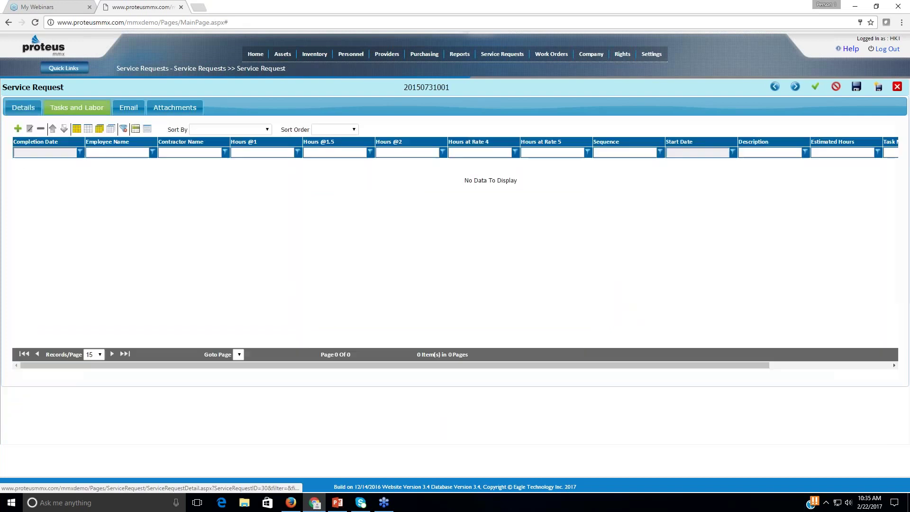
pyautogui.click(18, 129)
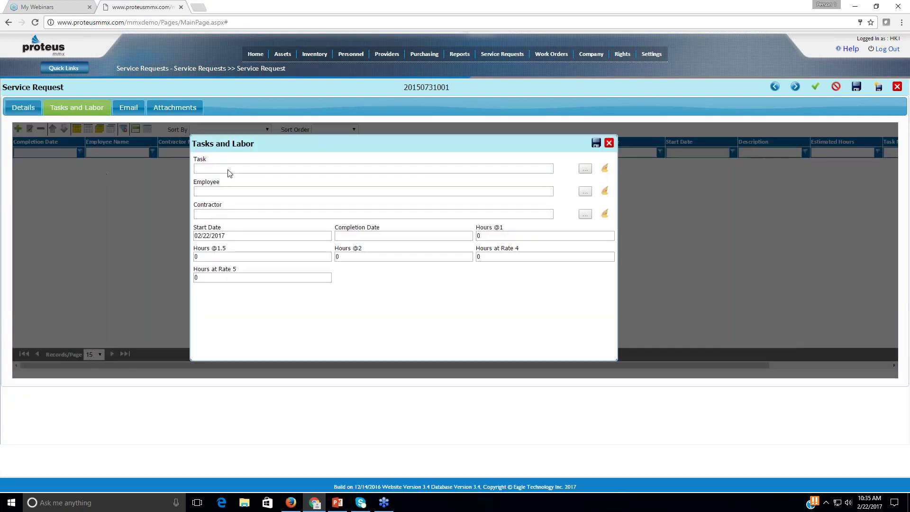
pyautogui.click(585, 169)
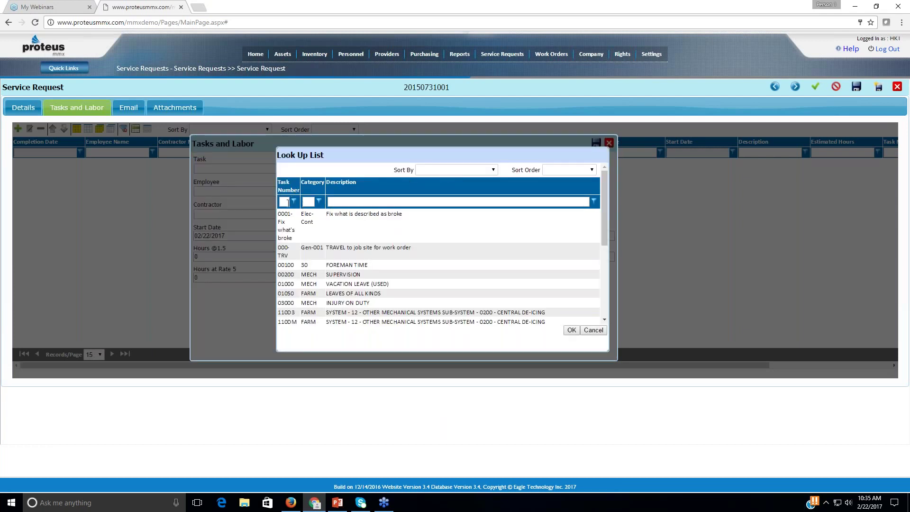
pyautogui.scroll(-2, 329, 256)
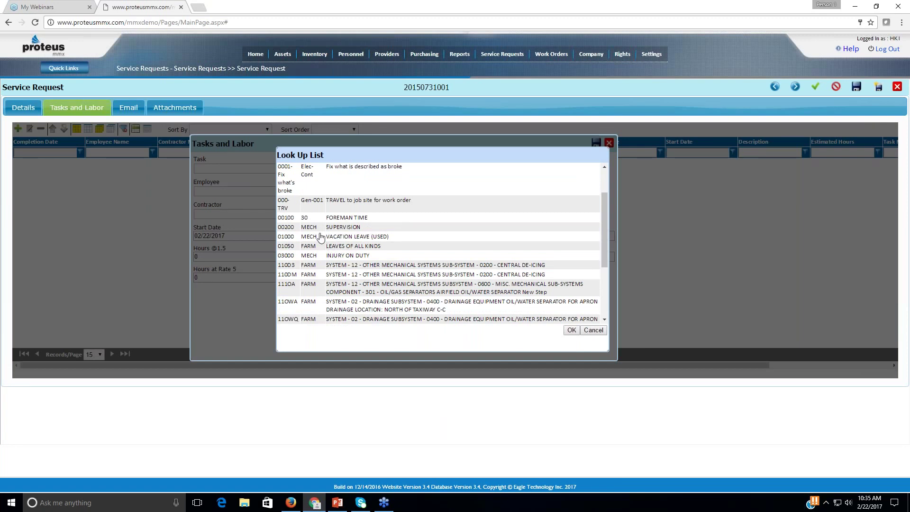
pyautogui.click(323, 256)
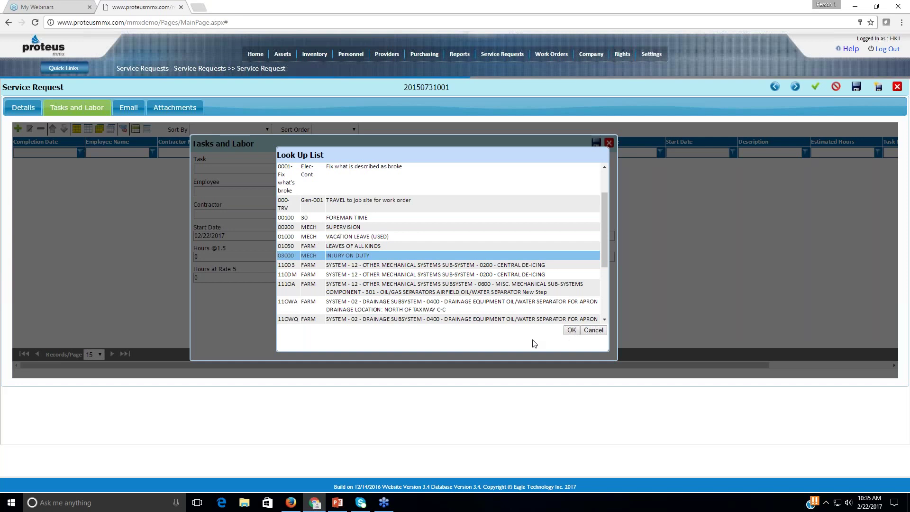
pyautogui.click(349, 245)
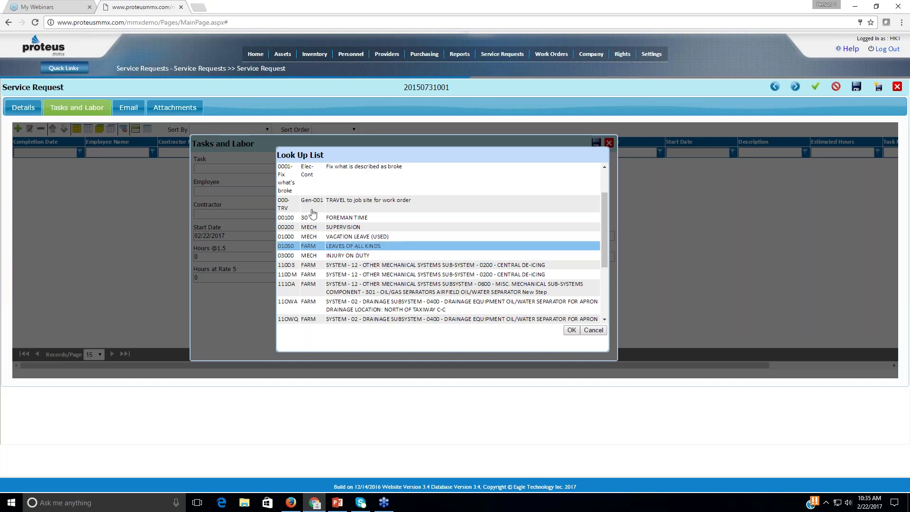
pyautogui.click(297, 205)
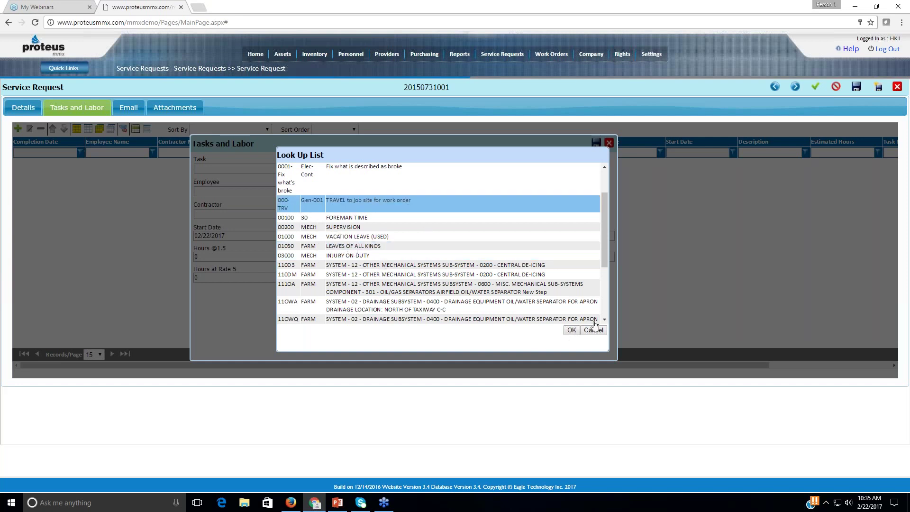
pyautogui.click(572, 330)
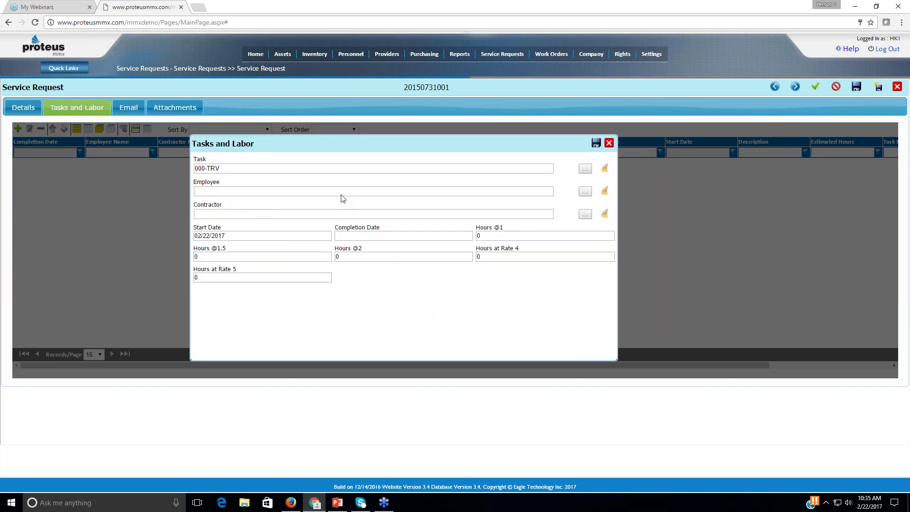
# Assign the employee listed with the Elec-Cont category to the task and save the labor entry
pyautogui.click(585, 191)
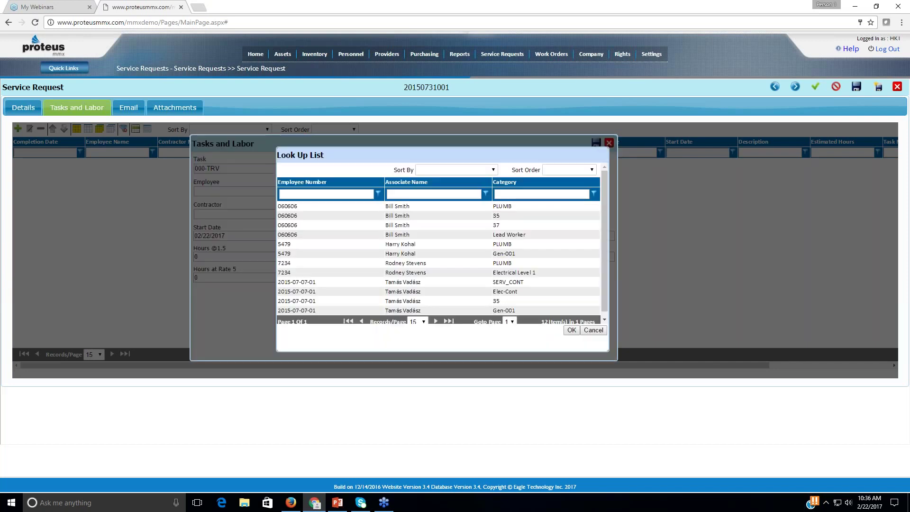
pyautogui.click(407, 293)
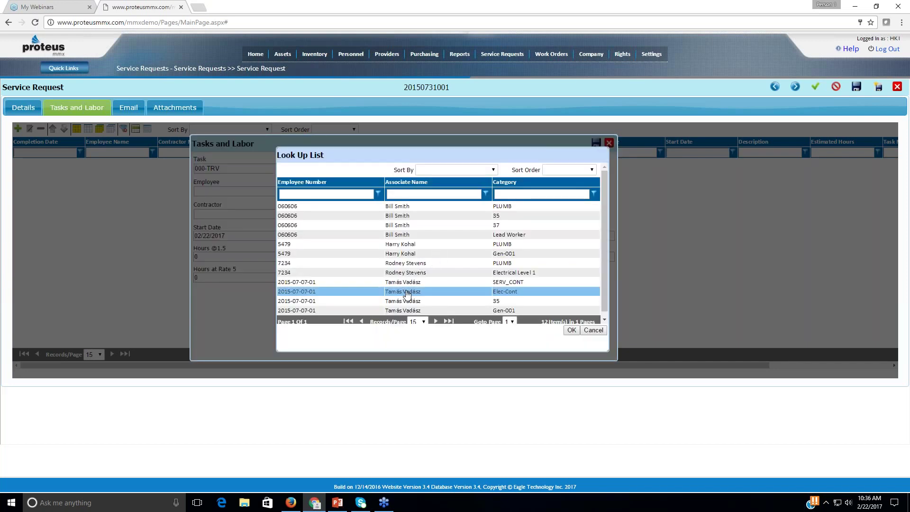
pyautogui.click(571, 331)
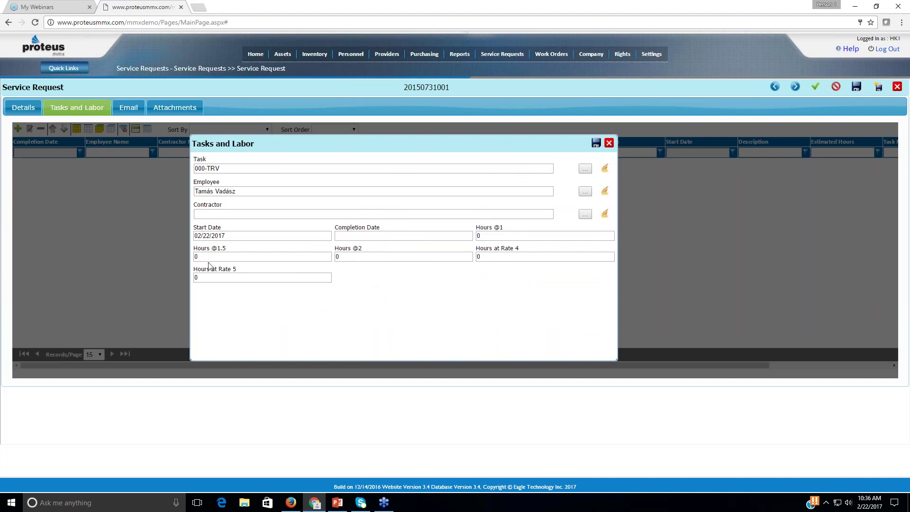
pyautogui.click(596, 142)
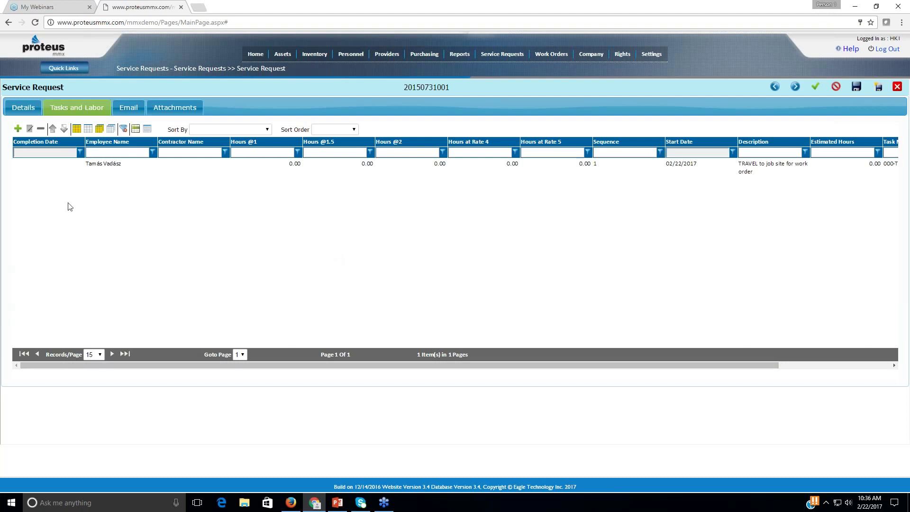
# Check the service request's email settings and attachments, and accept the request
pyautogui.click(129, 108)
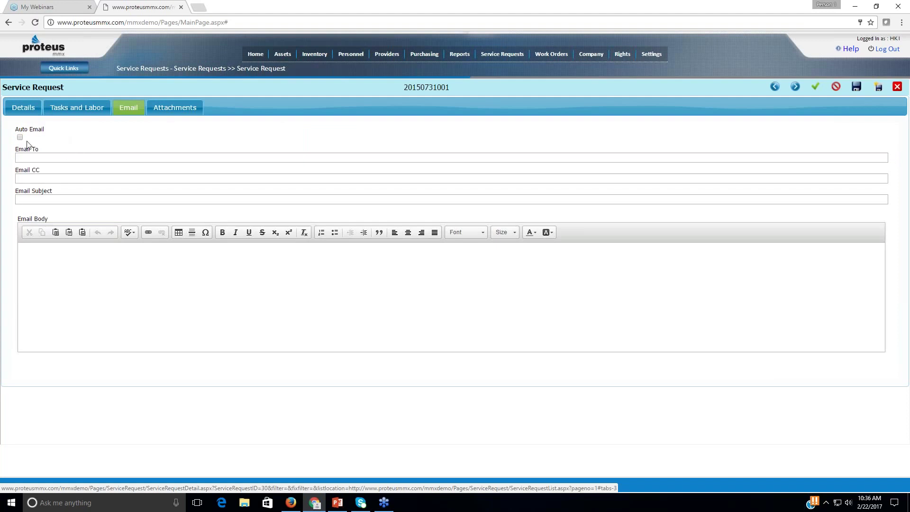
pyautogui.click(169, 110)
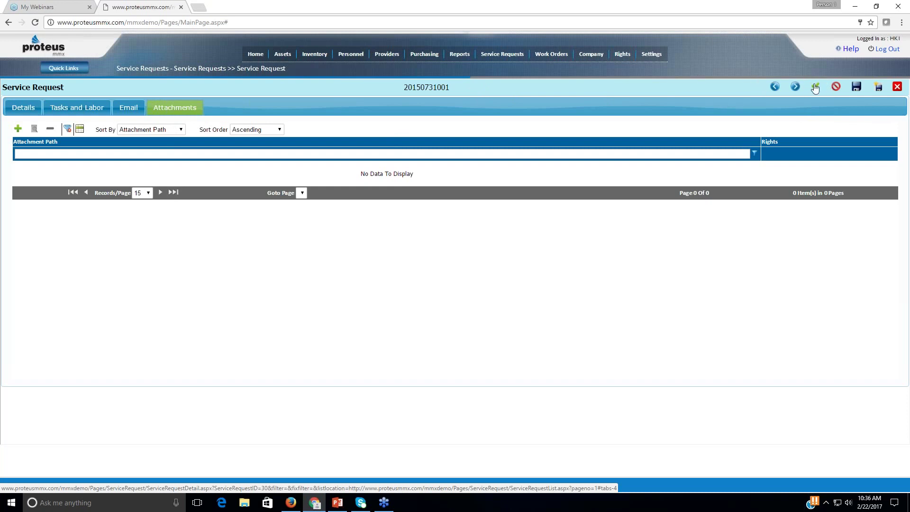
pyautogui.click(815, 86)
pyautogui.click(493, 91)
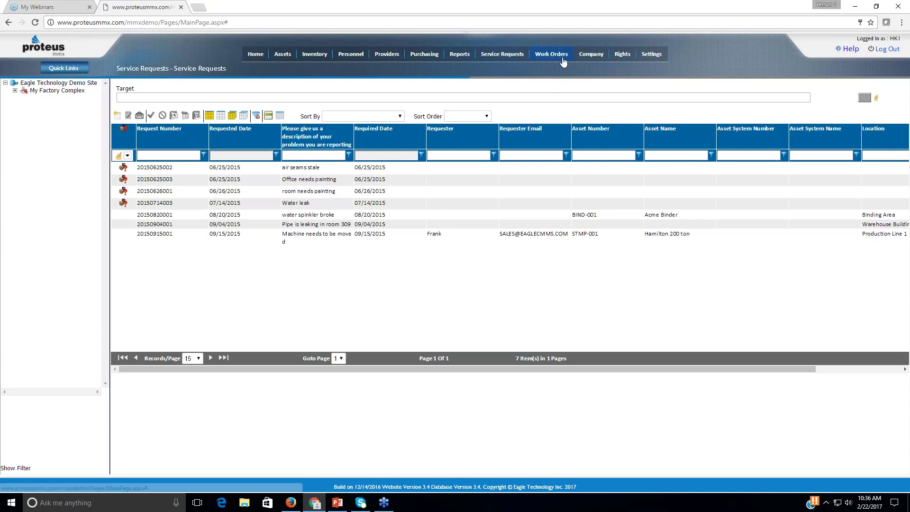
# Open the work orders list, filter the job numbers by "test", and clear the filter
pyautogui.moveTo(563, 59)
pyautogui.click(565, 76)
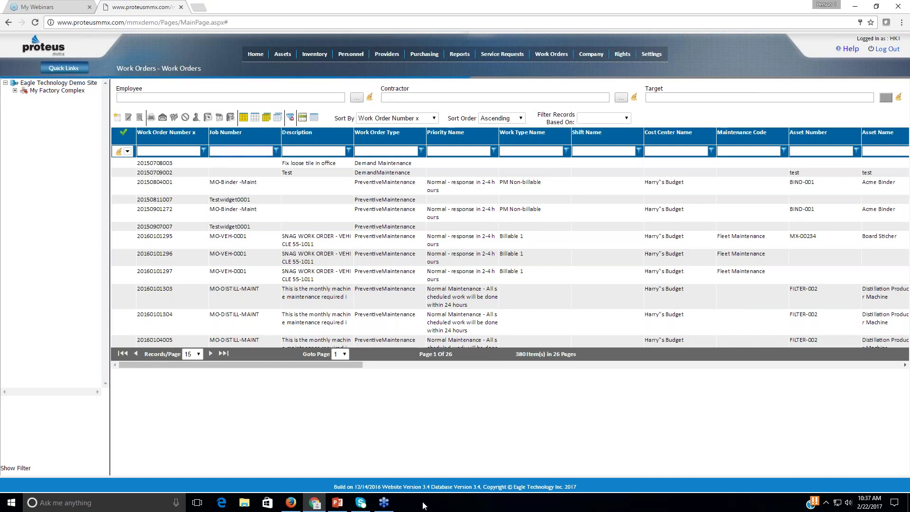
pyautogui.write('est')
pyautogui.press('Return')
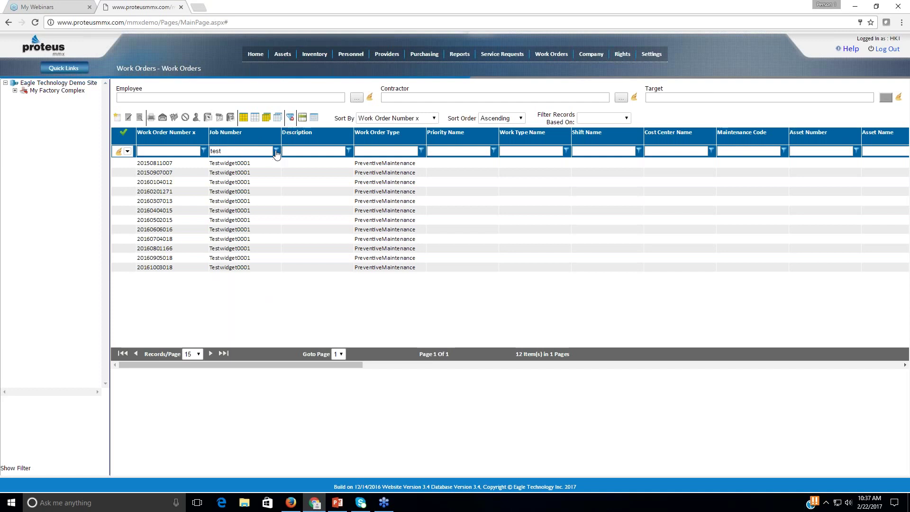
pyautogui.click(290, 117)
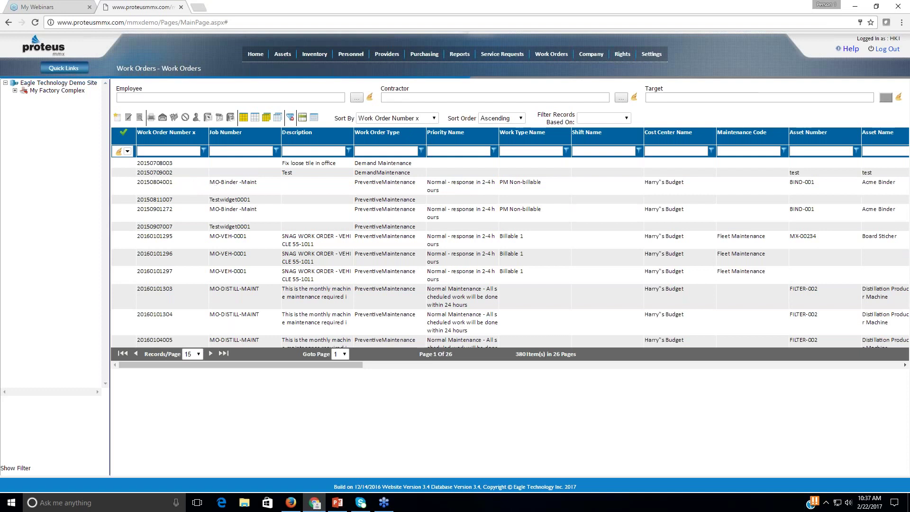
# Sort the work orders by number in descending order and select the "Cold in Ladies Lounge" work order
pyautogui.click(520, 118)
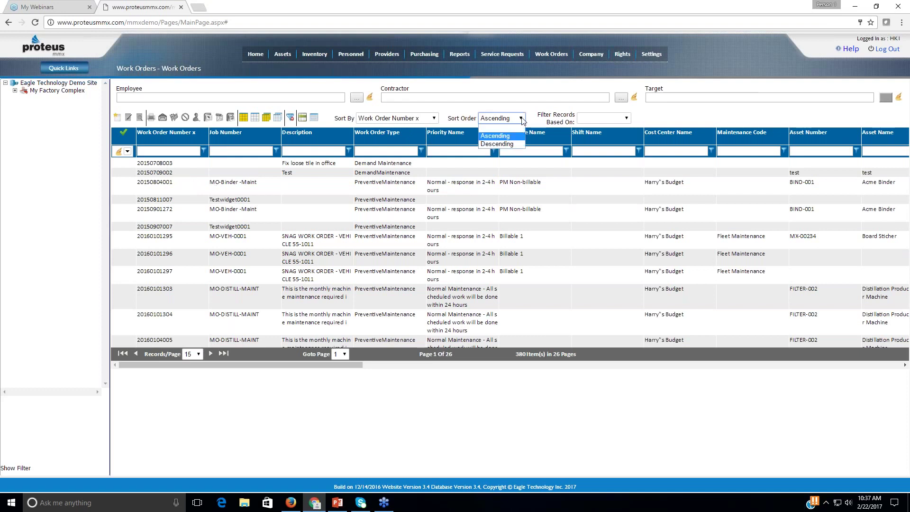
pyautogui.click(513, 144)
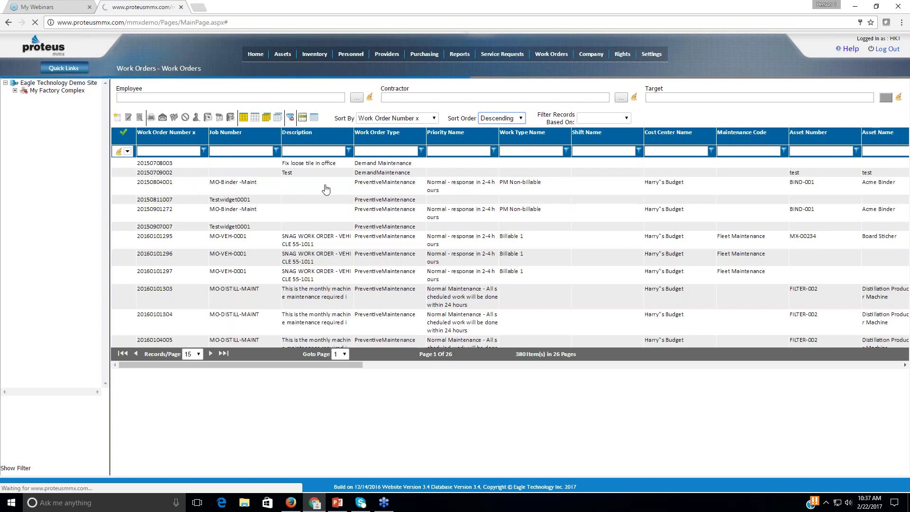
pyautogui.click(156, 163)
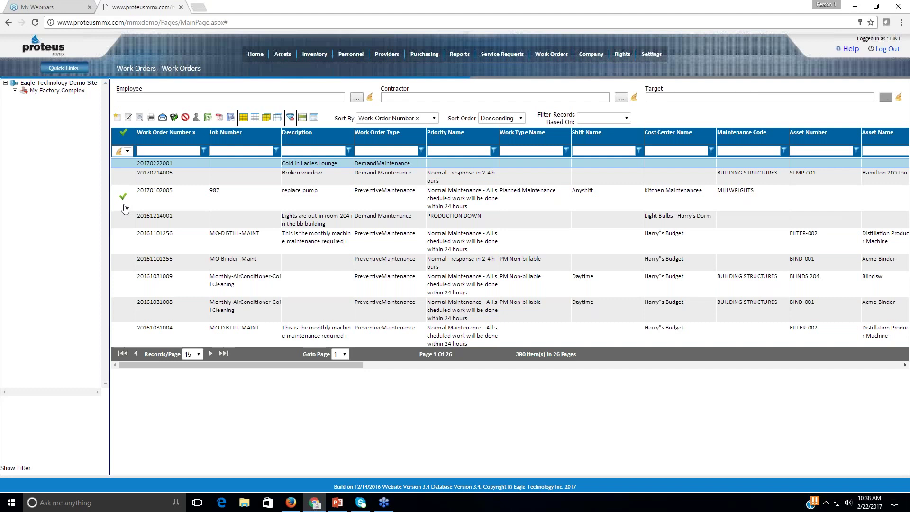
# Filter the list to work orders with a green check mark and try to complete and close the "replace pump" one
pyautogui.click(127, 151)
pyautogui.click(126, 174)
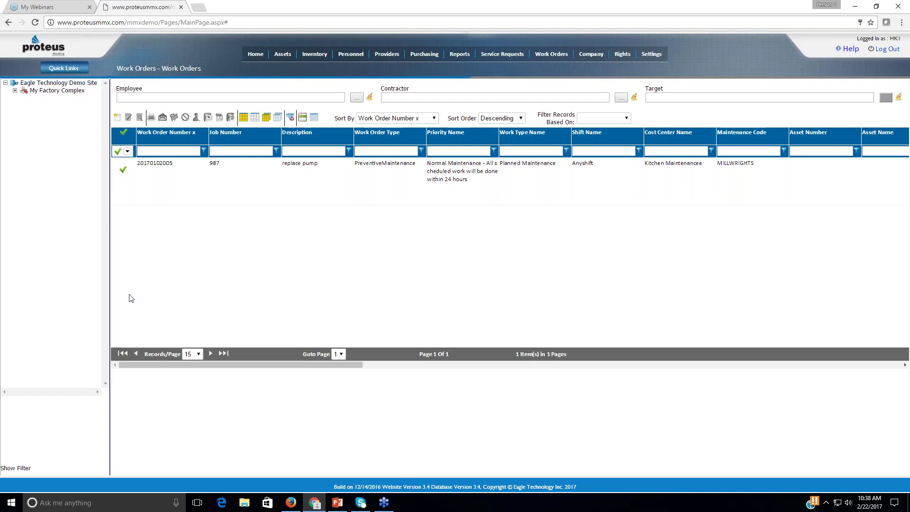
pyautogui.click(144, 168)
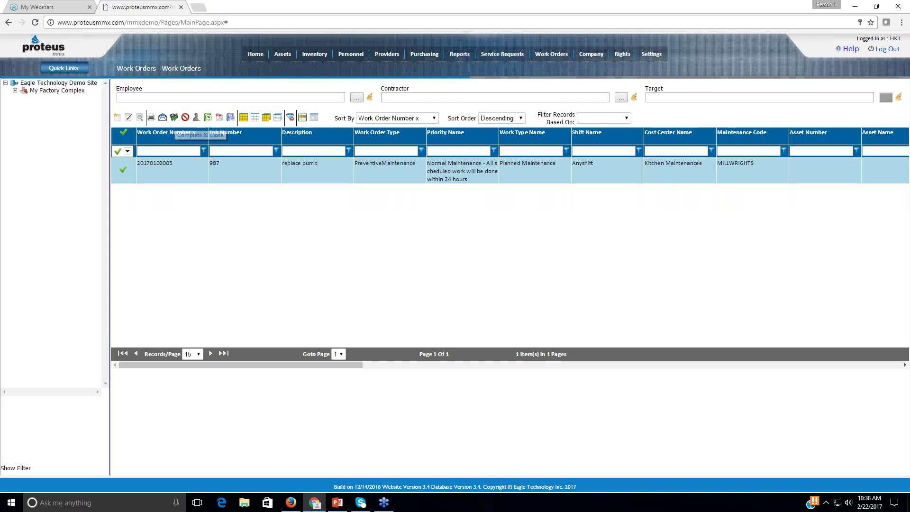
pyautogui.click(174, 118)
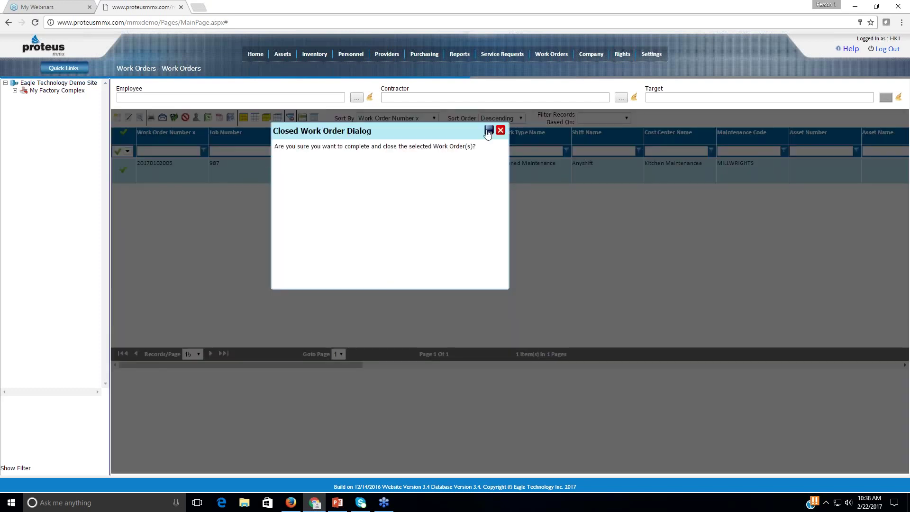
pyautogui.click(488, 133)
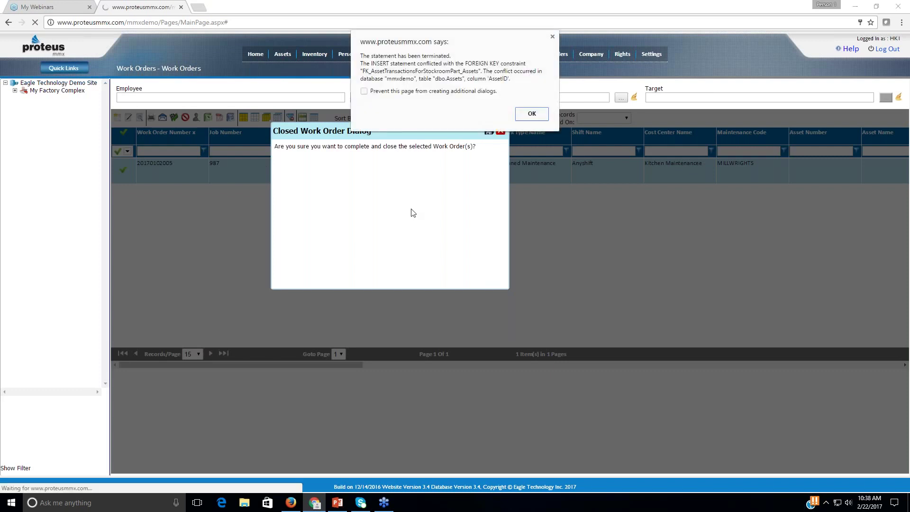
# Try again to complete and close the selected "replace pump" work order, and cancel the closing dialog
pyautogui.click(532, 114)
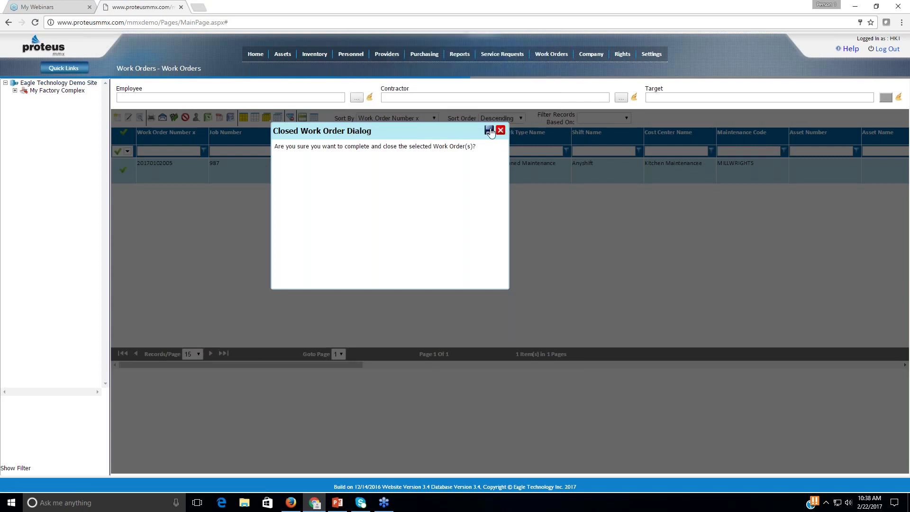
pyautogui.click(489, 133)
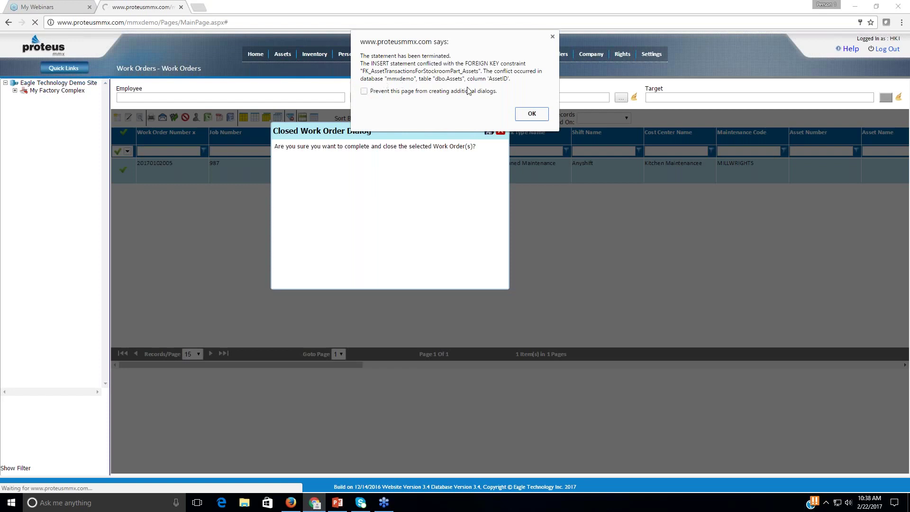
pyautogui.click(542, 116)
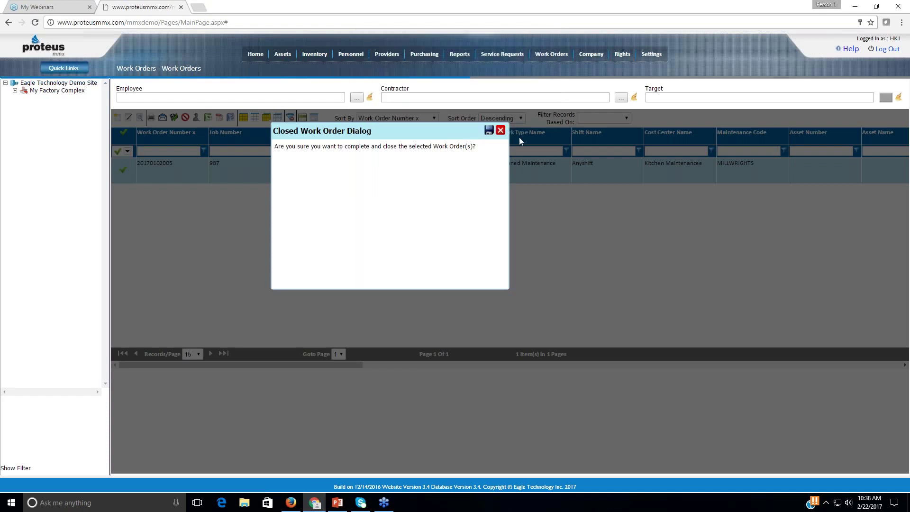
pyautogui.click(500, 131)
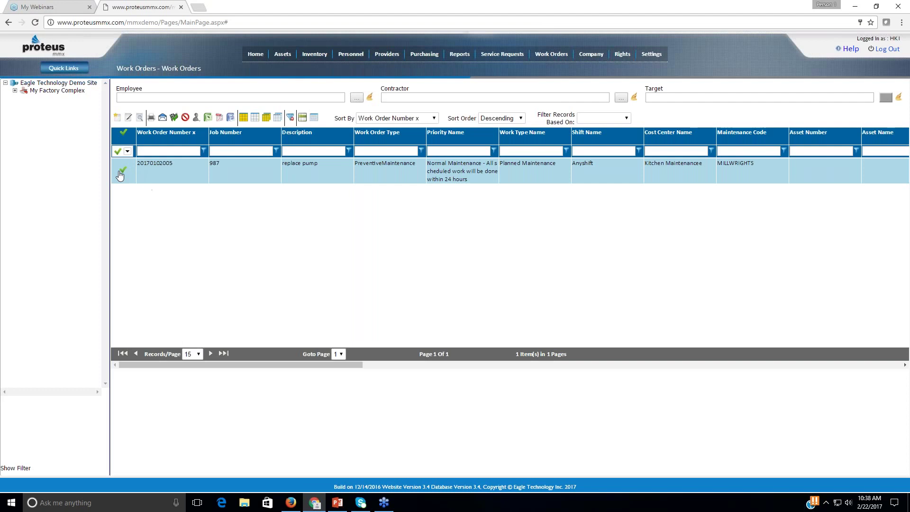
# Open the "replace pump" work order, check its completion date, and try to complete and close it from its details
pyautogui.click(135, 175)
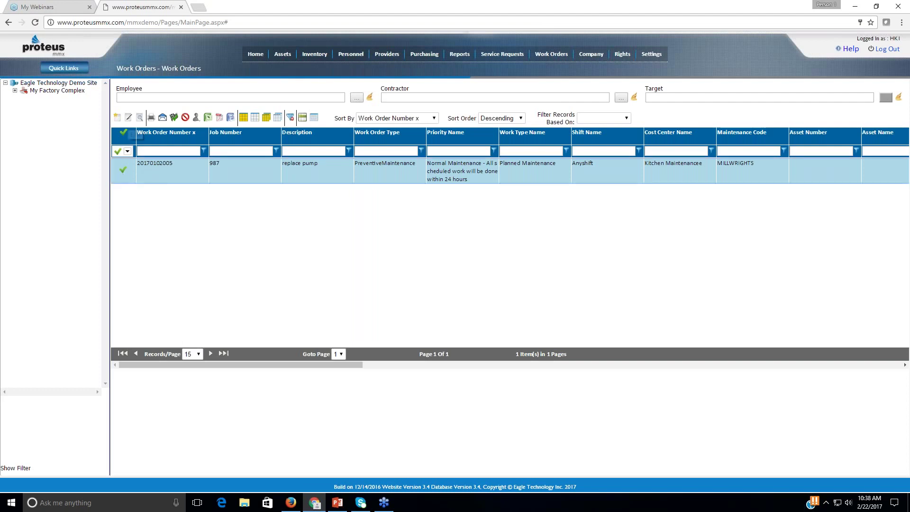
pyautogui.click(132, 134)
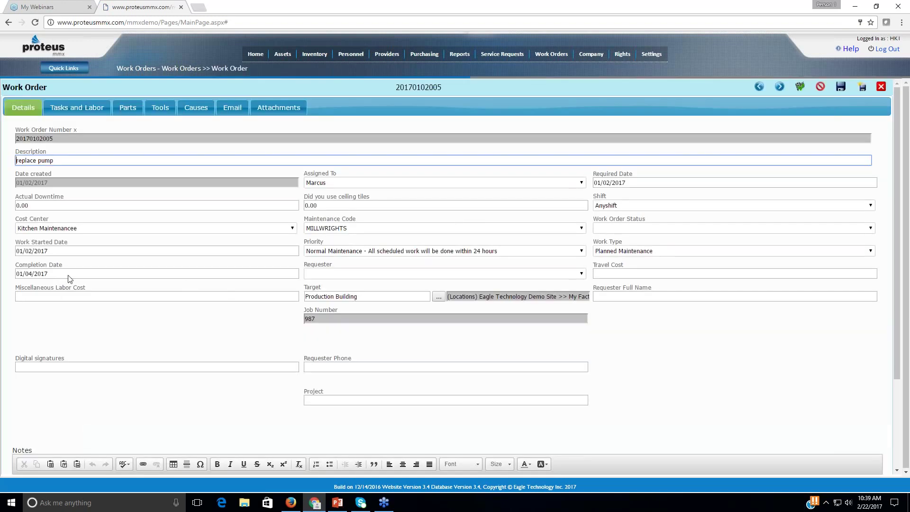
pyautogui.click(67, 274)
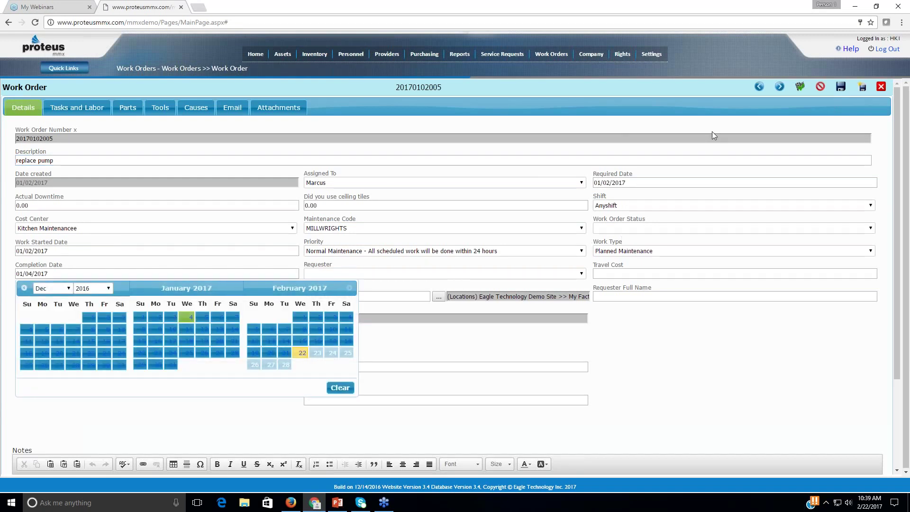
pyautogui.click(801, 89)
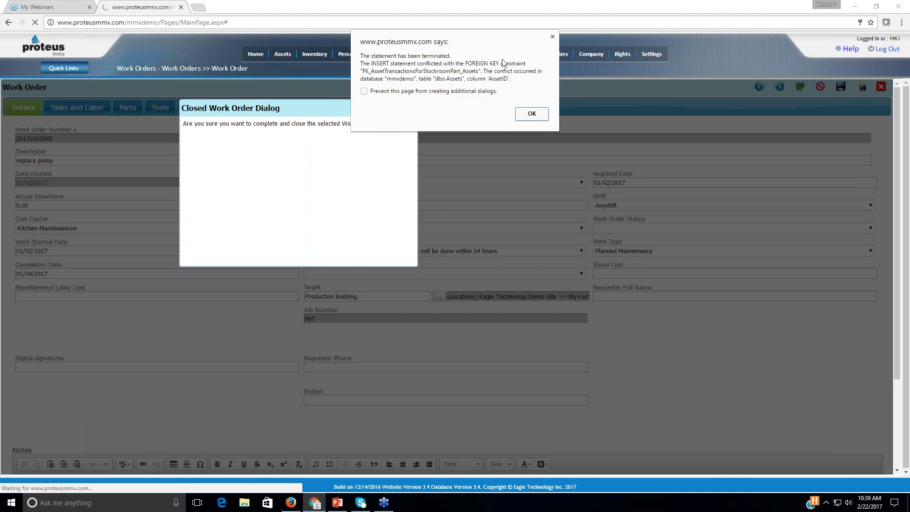
pyautogui.click(531, 114)
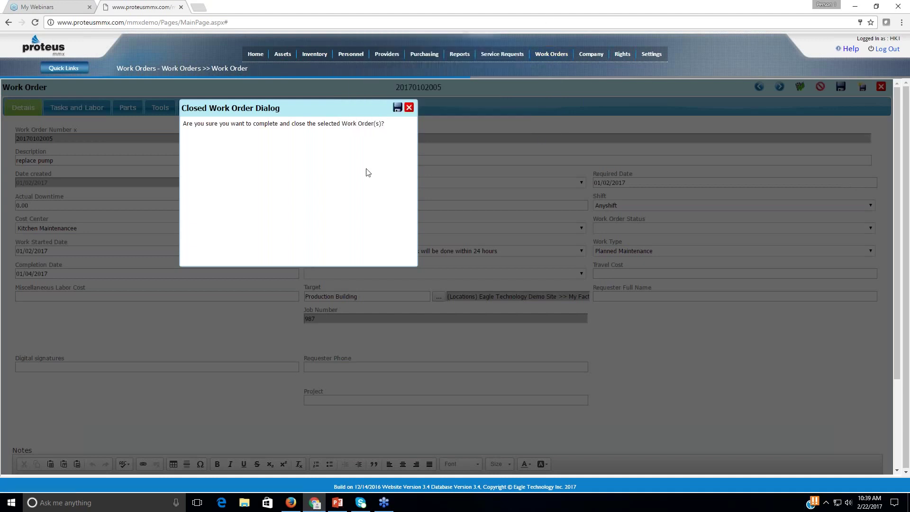
pyautogui.click(409, 108)
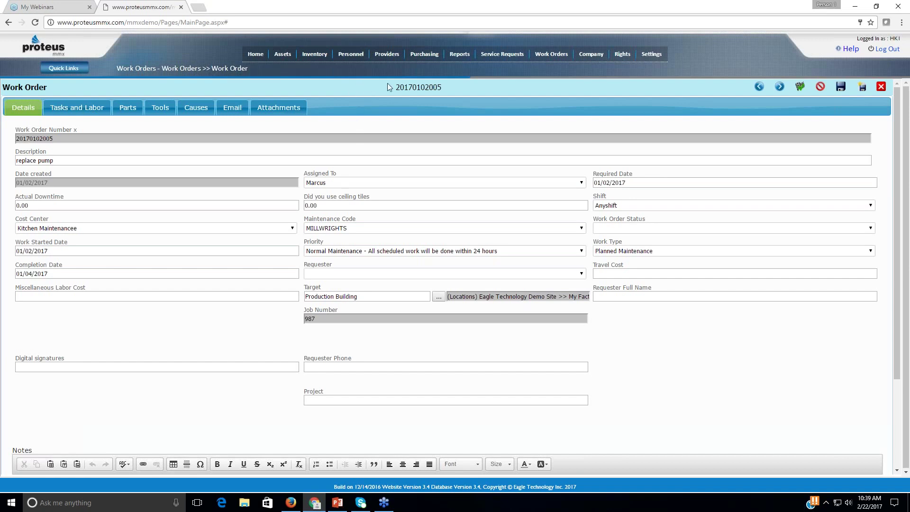
# Return to the work orders list and clear the green check mark filter
pyautogui.moveTo(551, 53)
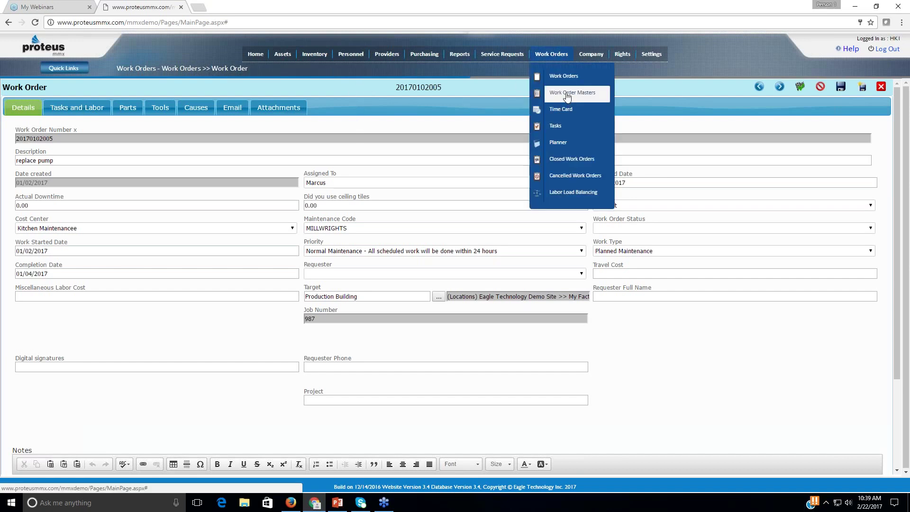
pyautogui.click(563, 75)
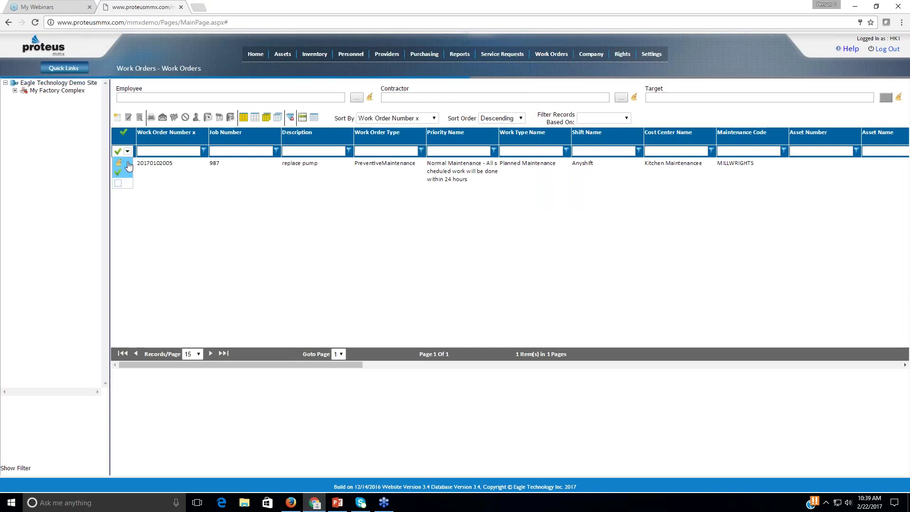
pyautogui.click(128, 165)
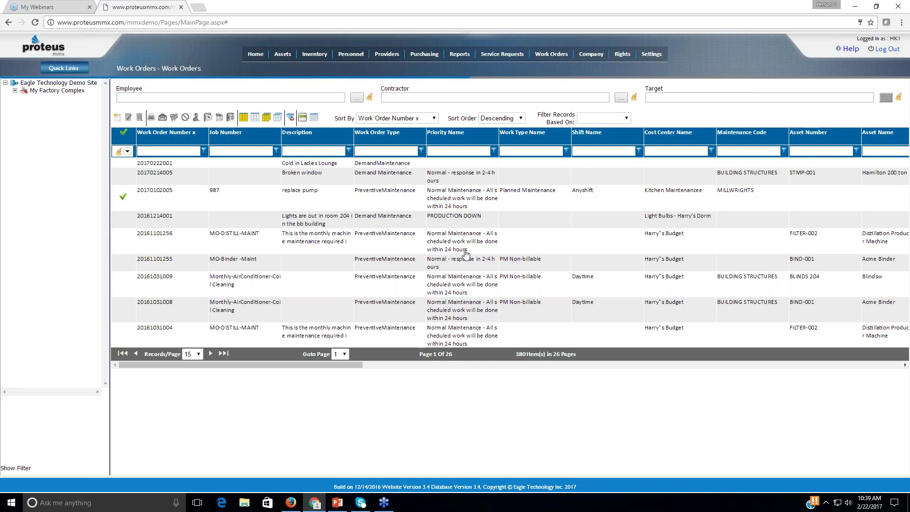
# Filter the work orders to those whose priority name contains "response" and look through the list
pyautogui.click(494, 151)
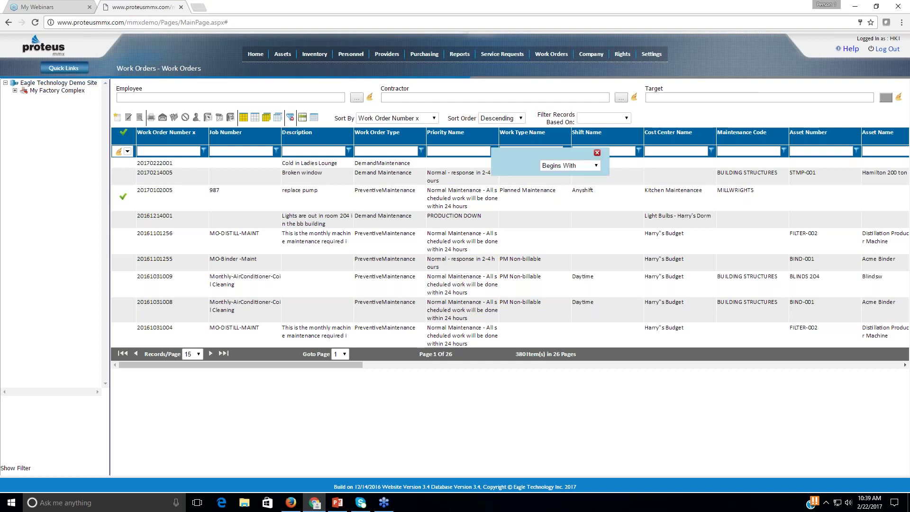
pyautogui.click(595, 166)
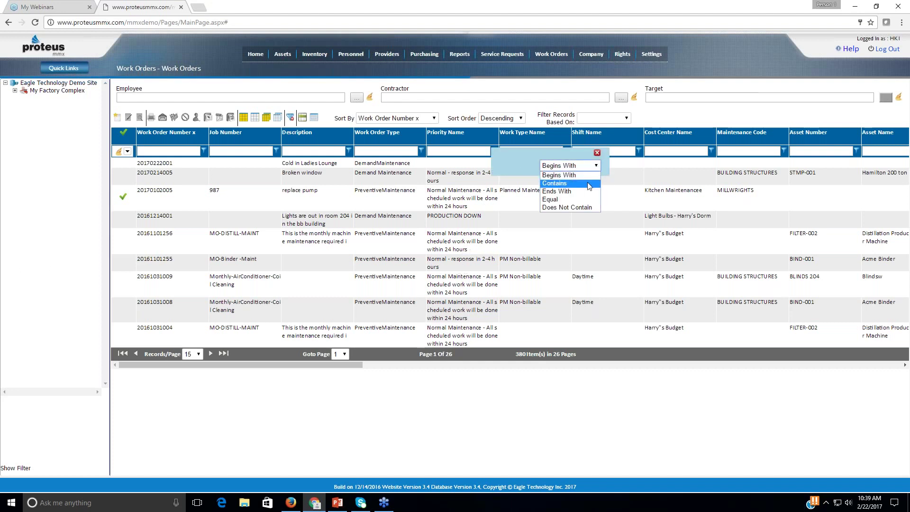
pyautogui.click(589, 188)
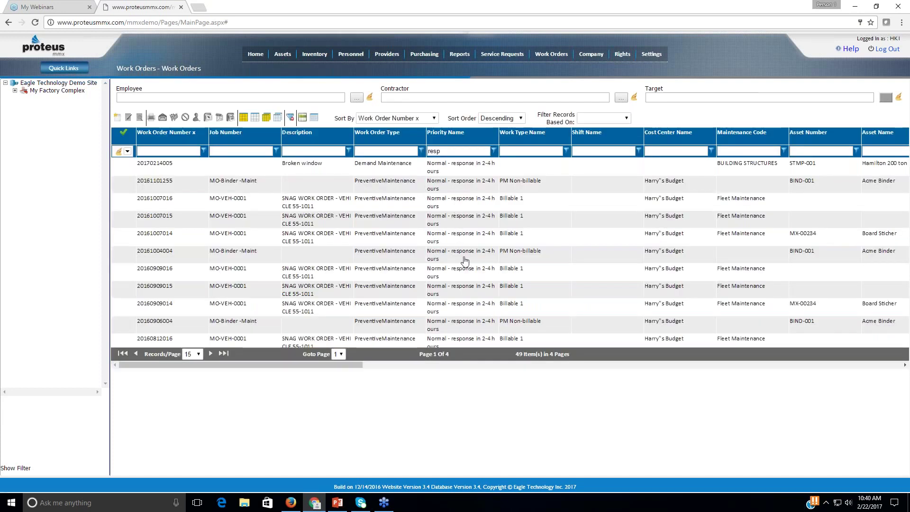
pyautogui.scroll(-3, 464, 260)
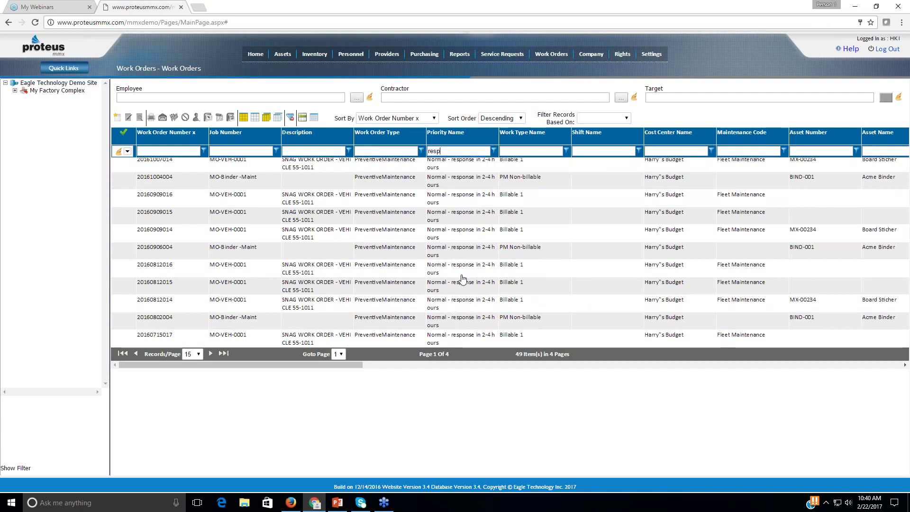
pyautogui.scroll(3, 452, 291)
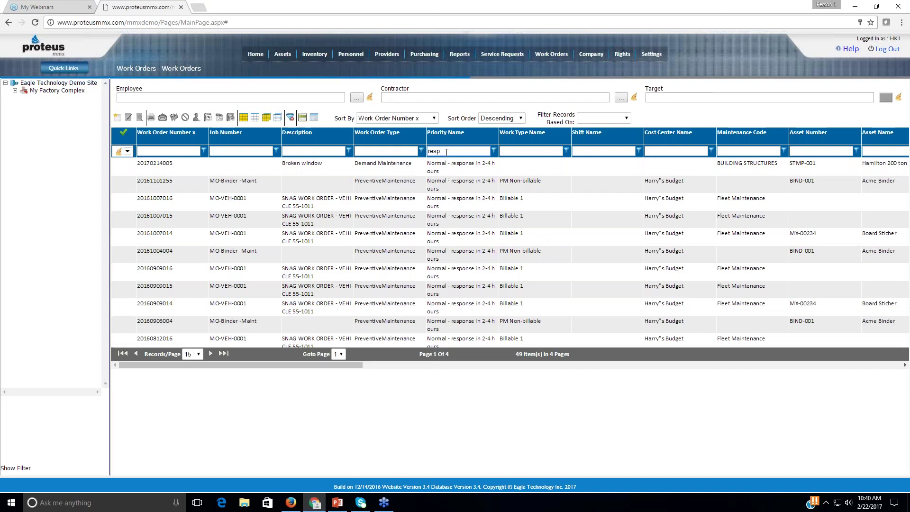
pyautogui.write('onse')
pyautogui.press('Tab')
# Select all work orders on the filtered page and clear the priority filter
pyautogui.click(243, 117)
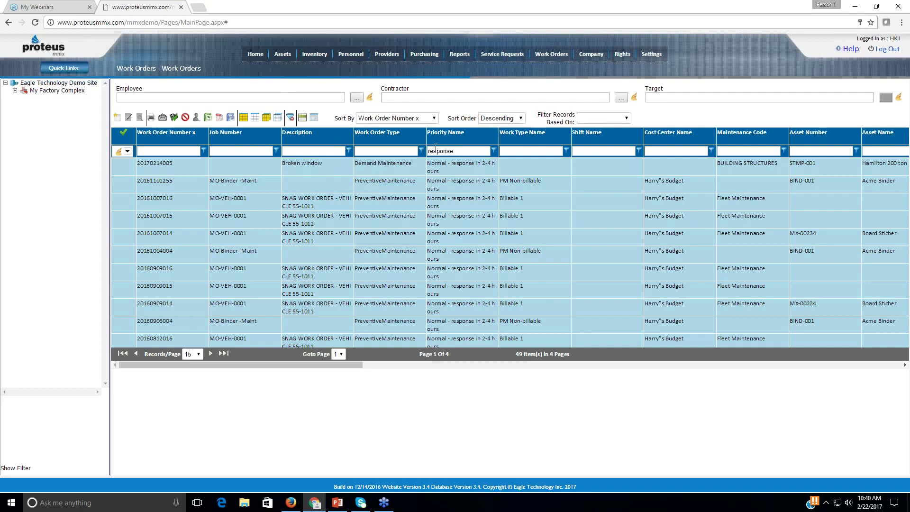
pyautogui.click(296, 119)
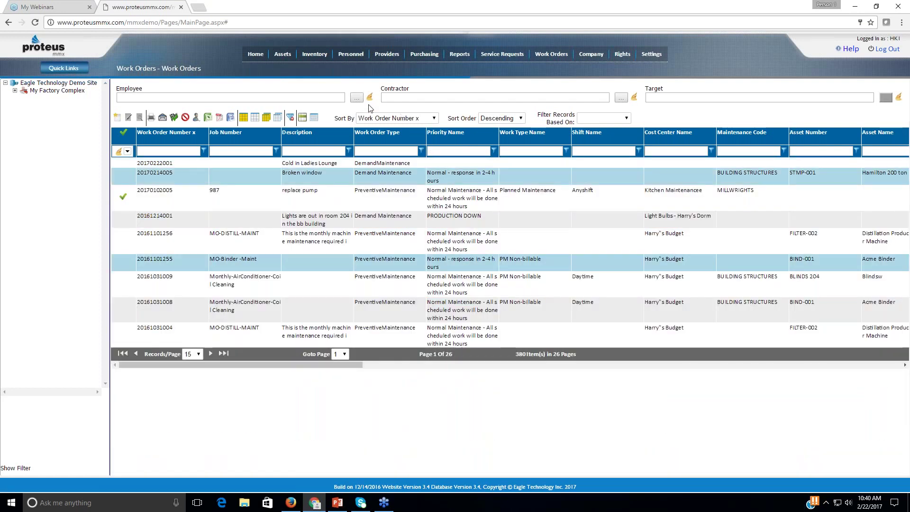
# Filter the work orders list by the second employee in the employee lookup
pyautogui.click(356, 98)
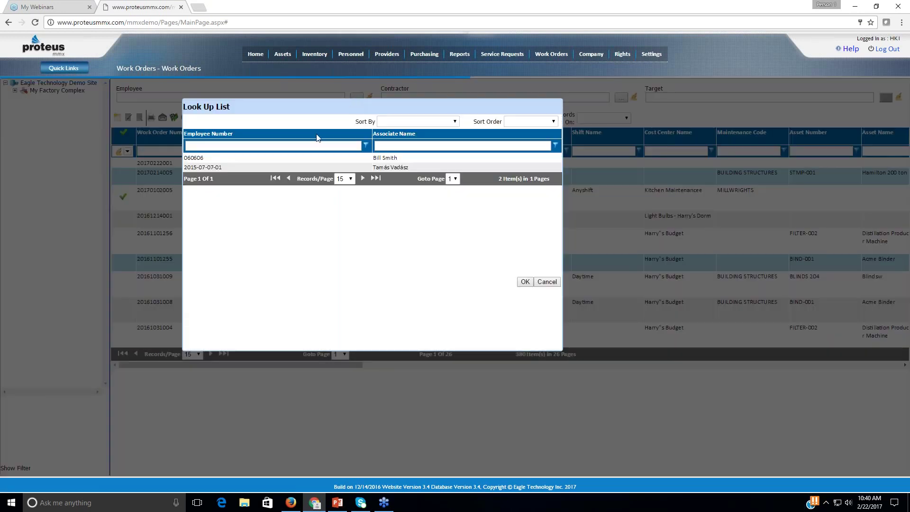
pyautogui.click(222, 168)
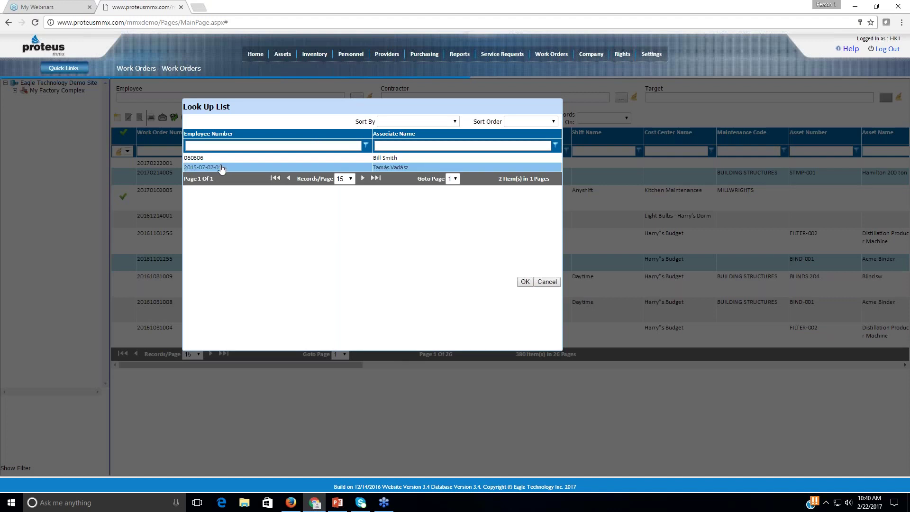
pyautogui.click(525, 282)
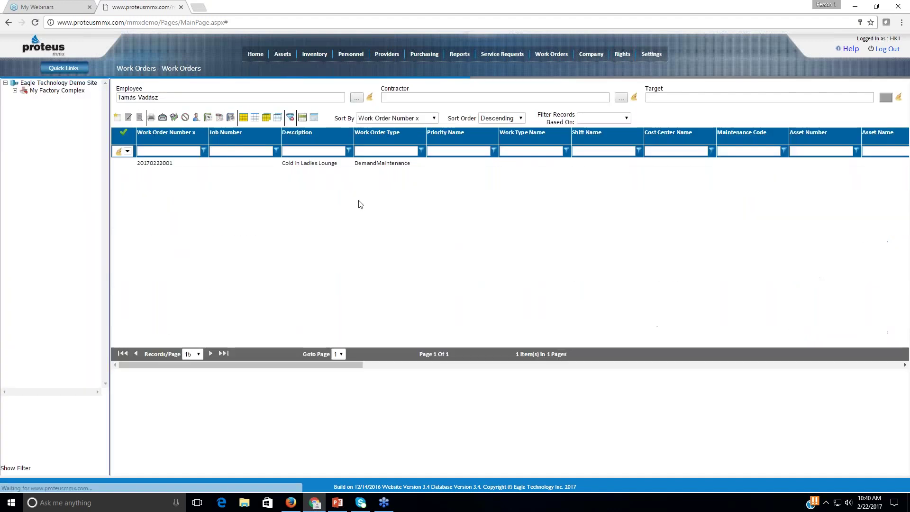
# Reassign the "Cold in Ladies Lounge" work order to the third employee in the lookup list
pyautogui.click(196, 118)
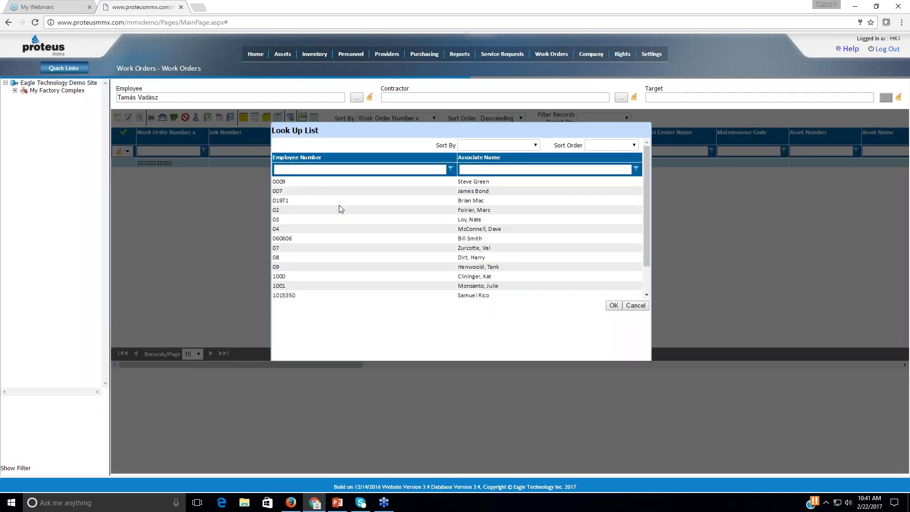
pyautogui.click(449, 203)
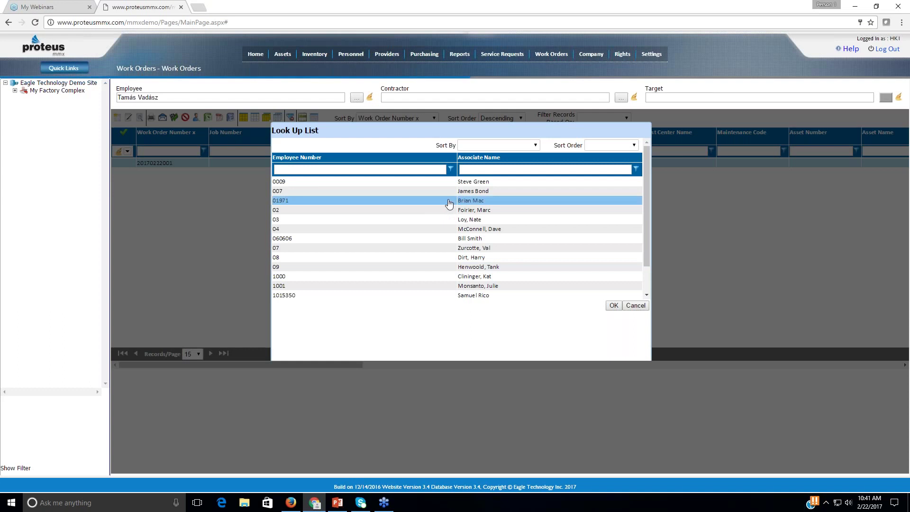
pyautogui.click(614, 306)
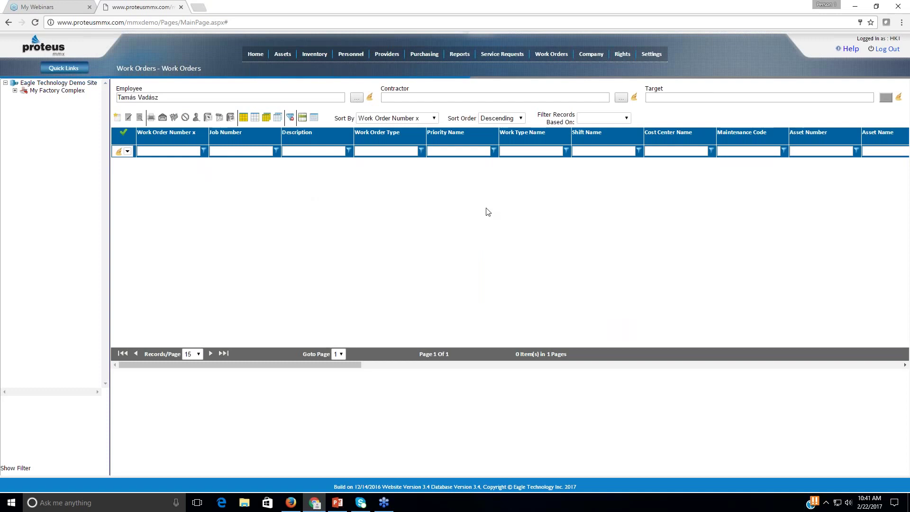
# Check the employee lookup without choosing anyone, and clear the employee filter from the work orders list
pyautogui.click(357, 98)
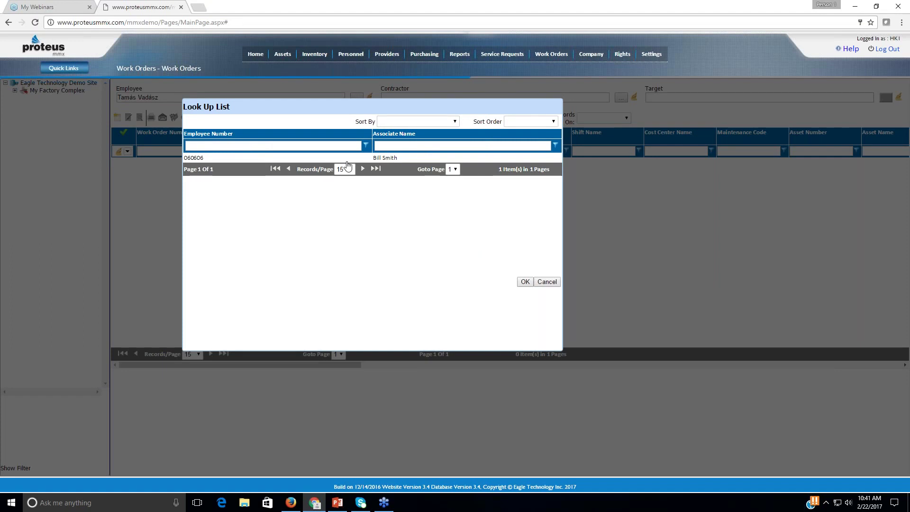
pyautogui.click(547, 282)
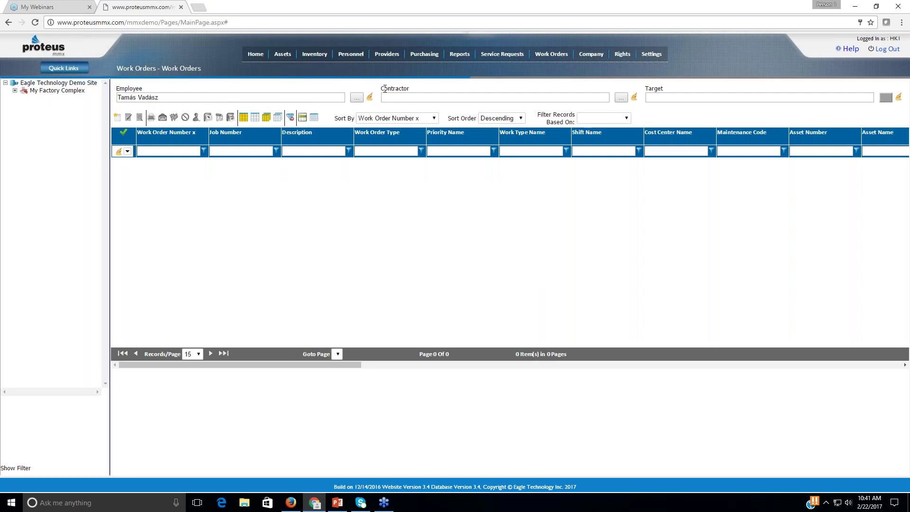
pyautogui.click(370, 99)
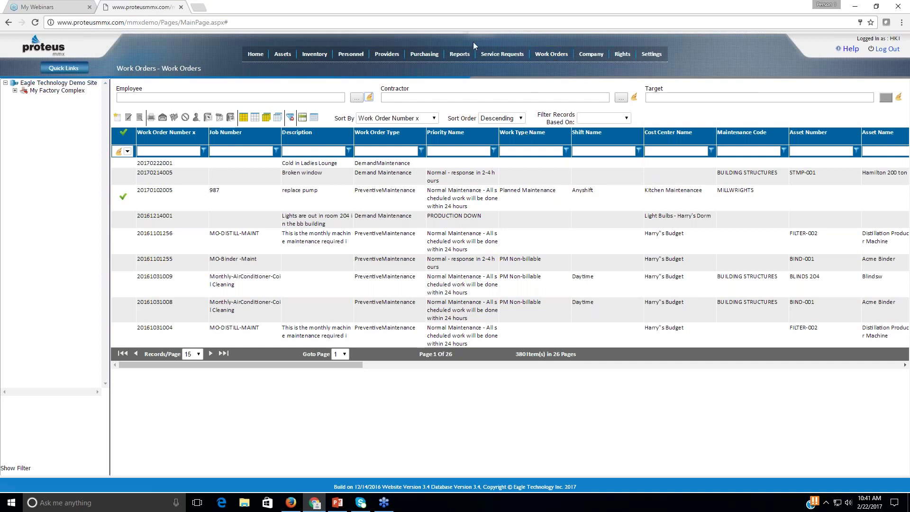
# Open the work order masters list, expand "MO_SLOAN-VA:LVE INspection" to check its monthly schedule, and select the master
pyautogui.moveTo(506, 52)
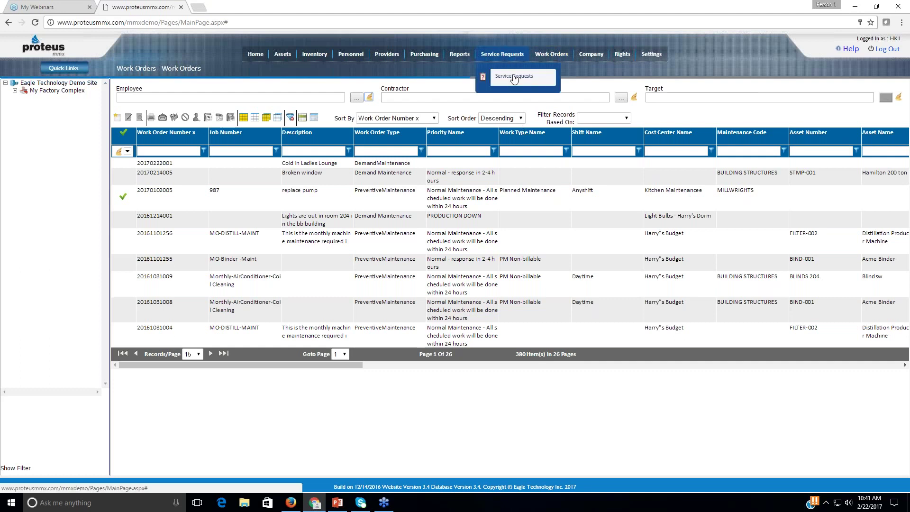
pyautogui.moveTo(551, 54)
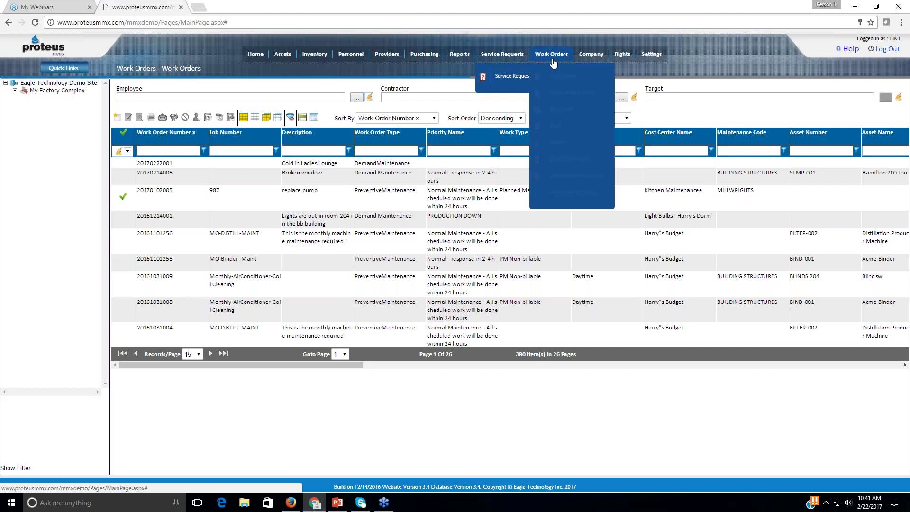
pyautogui.click(567, 92)
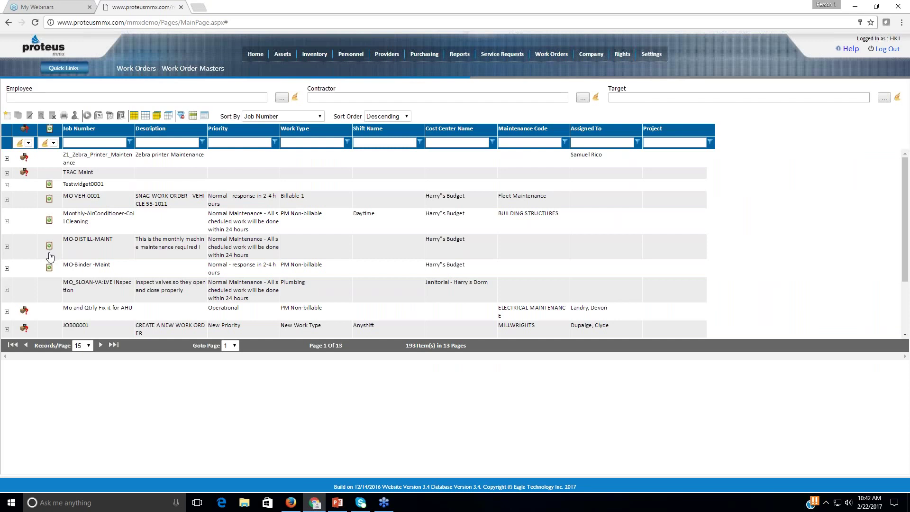
pyautogui.click(7, 290)
pyautogui.scroll(-2, 46, 285)
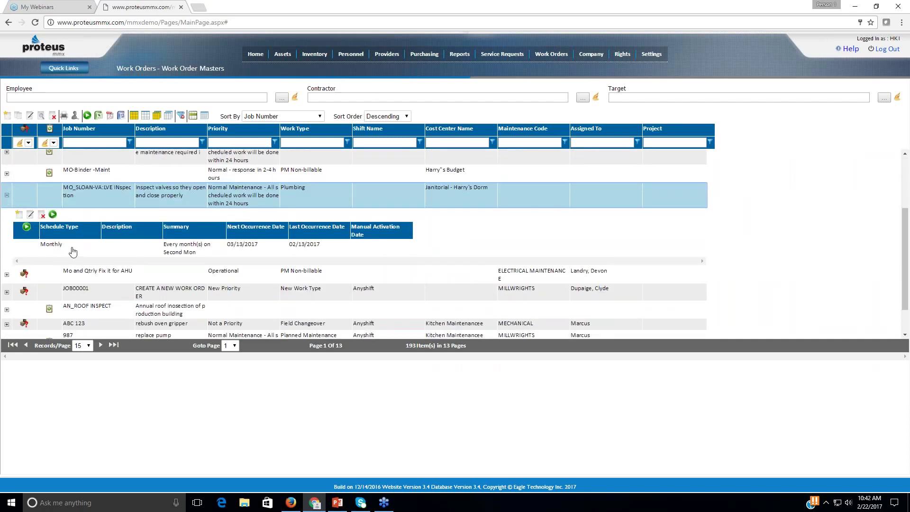
pyautogui.click(46, 246)
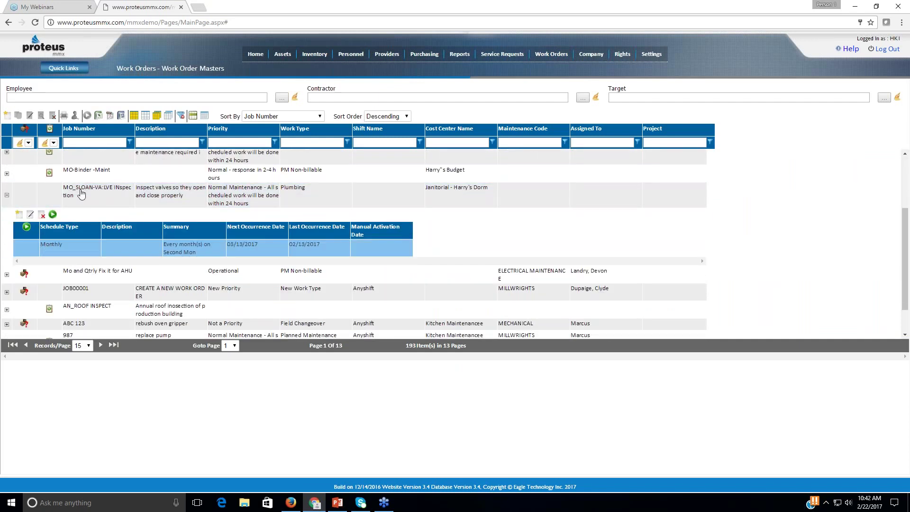
pyautogui.click(78, 196)
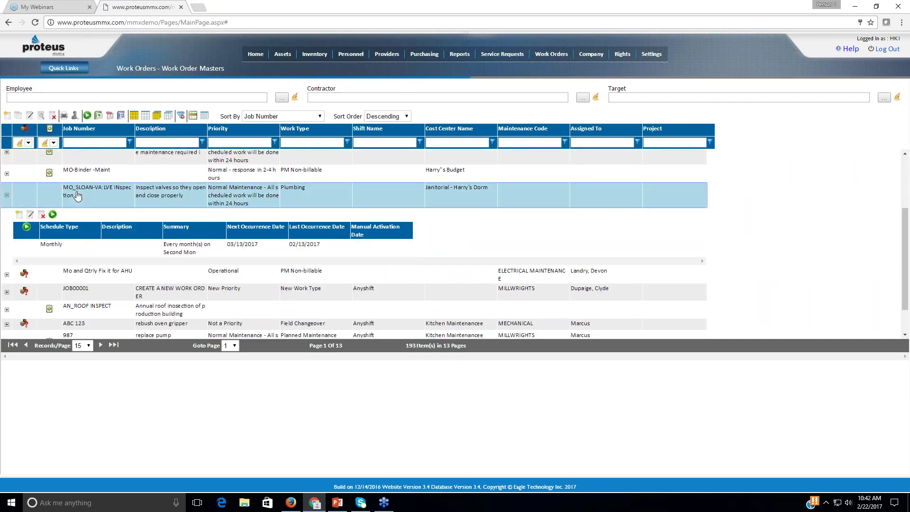
# Open the "MO_SLOAN-VA:LVE INspection" master and review its details, tasks and labor, parts, tools, email, attachments and alarms
pyautogui.click(27, 116)
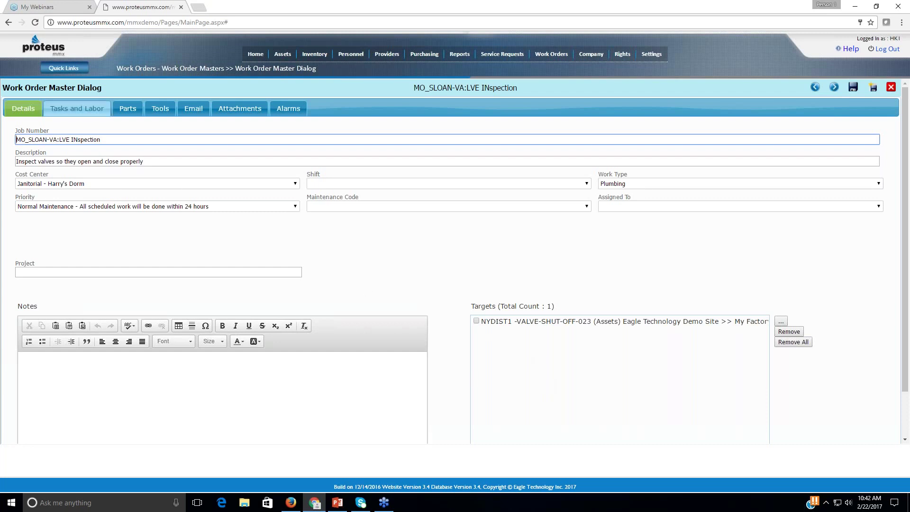
pyautogui.click(76, 108)
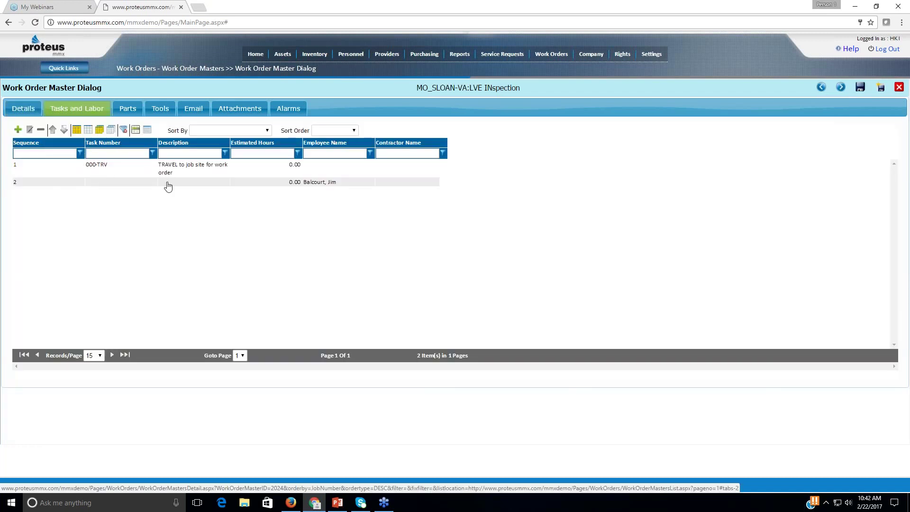
pyautogui.click(128, 108)
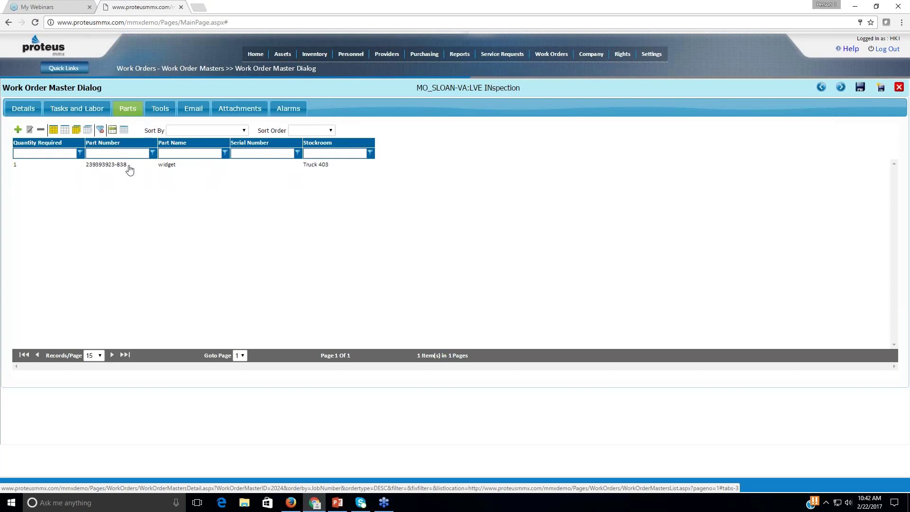
pyautogui.click(160, 113)
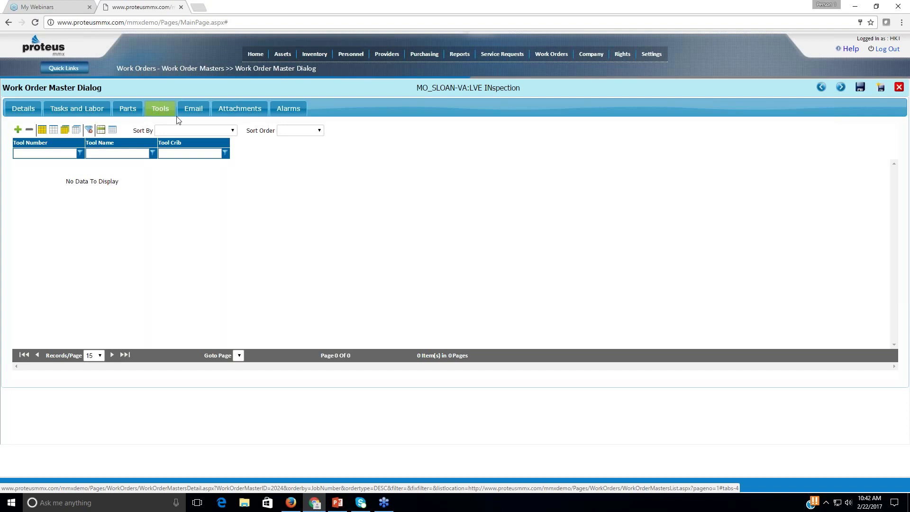
pyautogui.click(197, 112)
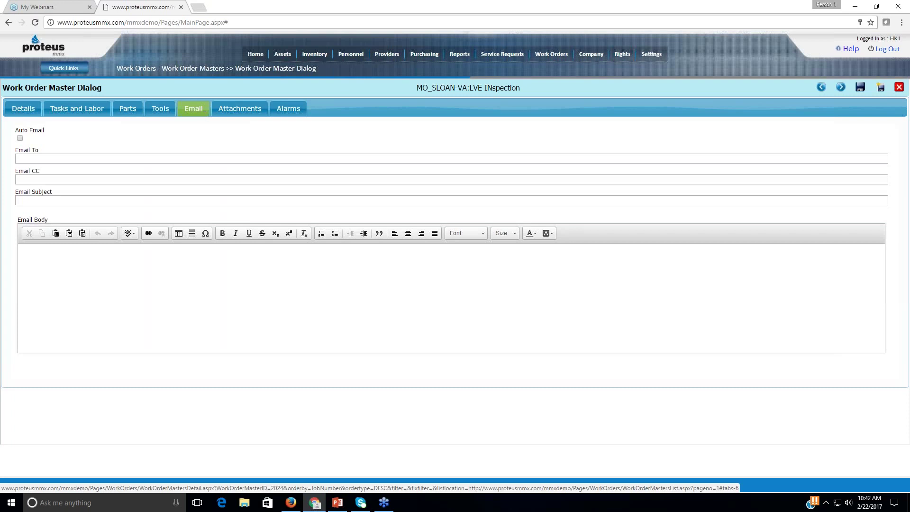
pyautogui.click(239, 108)
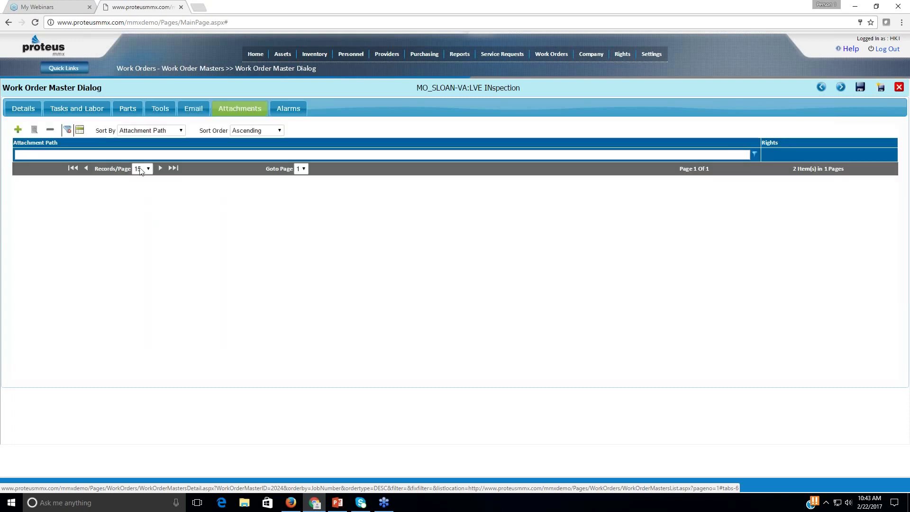
pyautogui.click(287, 110)
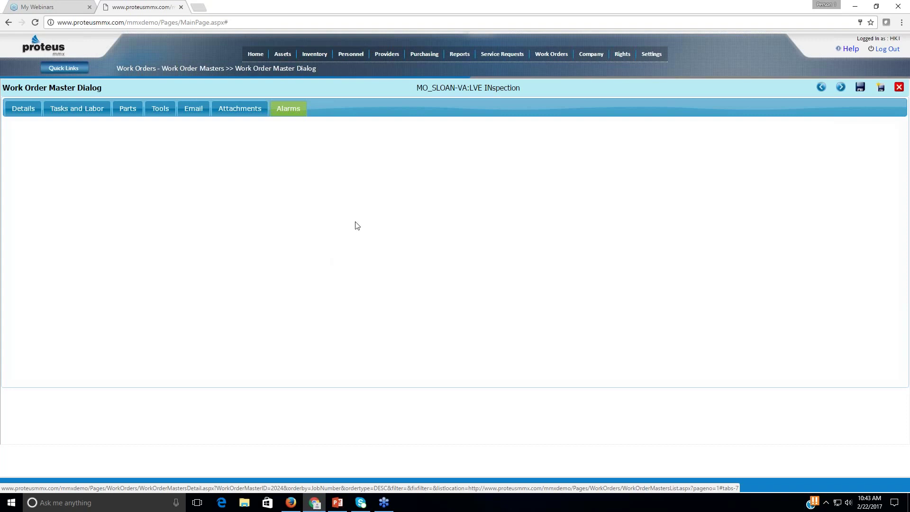
# Return to the work order masters list and open the monthly schedule of "MO_SLOAN-VA:LVE INspection" for editing
pyautogui.click(206, 65)
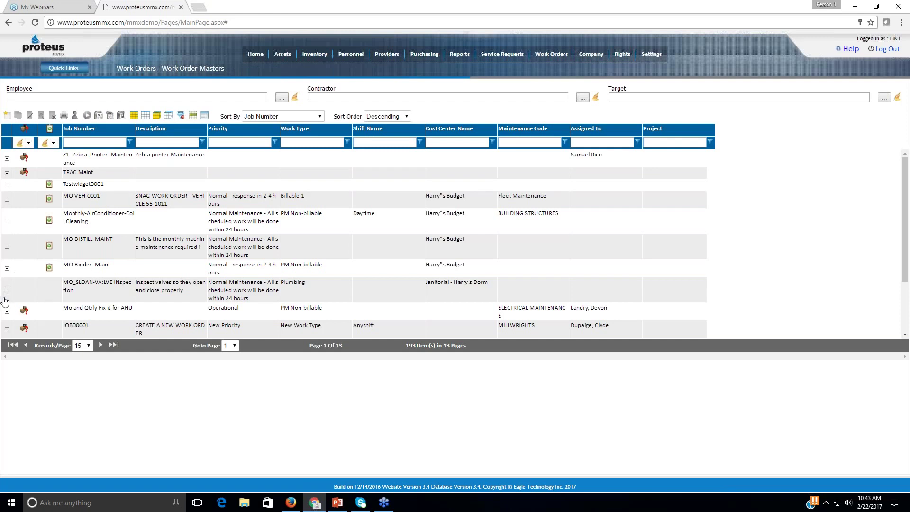
pyautogui.click(6, 290)
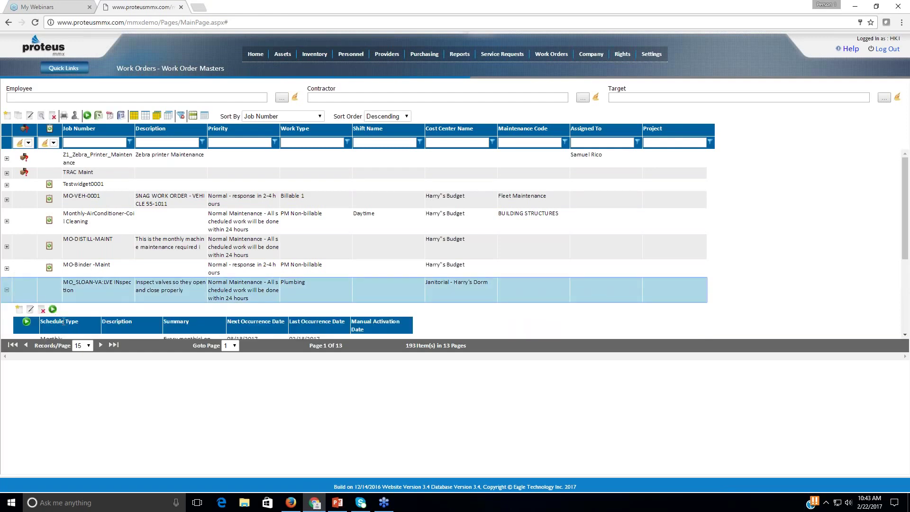
pyautogui.scroll(-2, 62, 285)
pyautogui.click(57, 255)
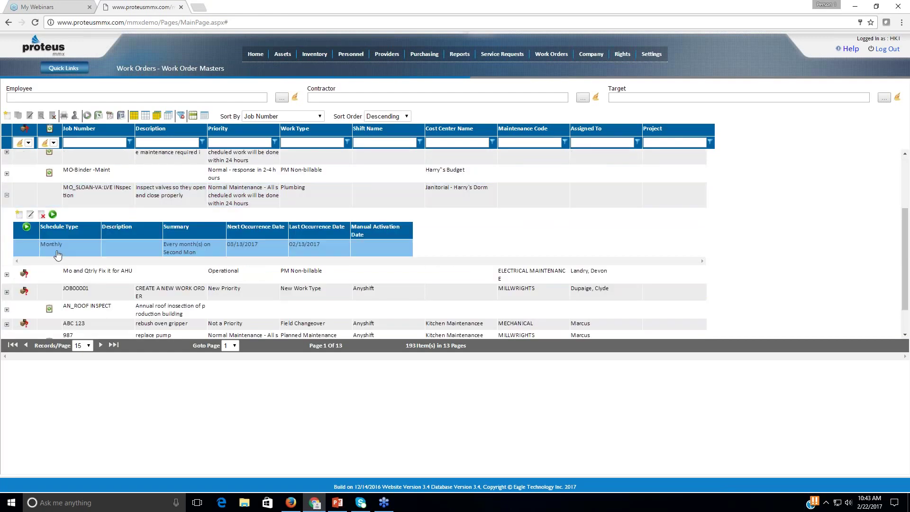
pyautogui.click(30, 215)
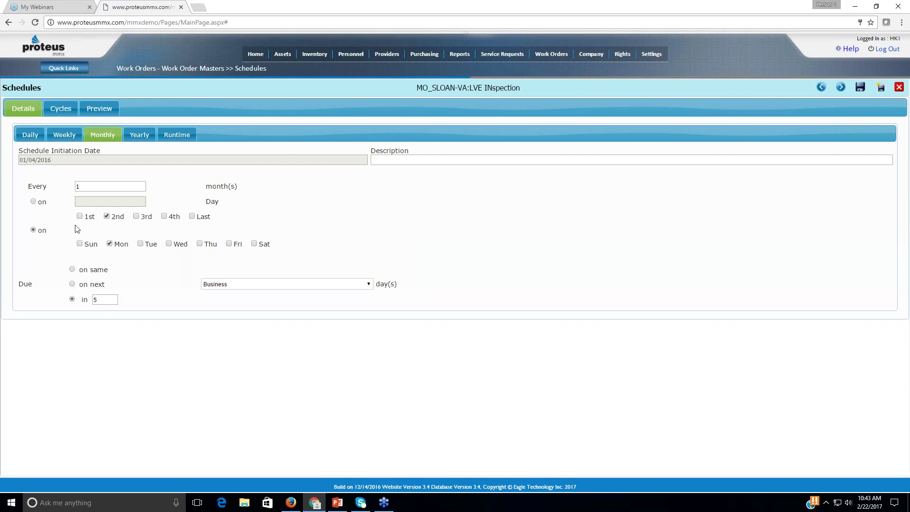
# Check the daily recurrence options, and set a weekly recurrence of every 1 week on Sunday through Thursday
pyautogui.click(30, 135)
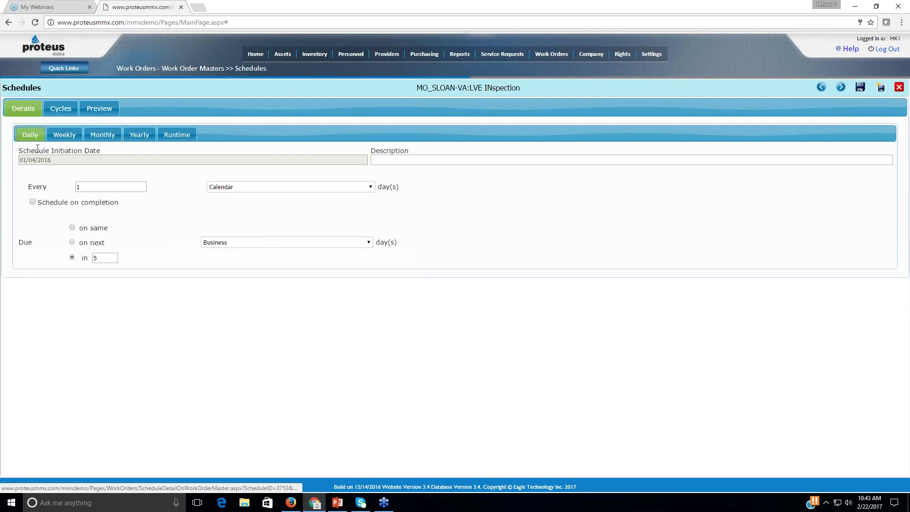
pyautogui.click(61, 137)
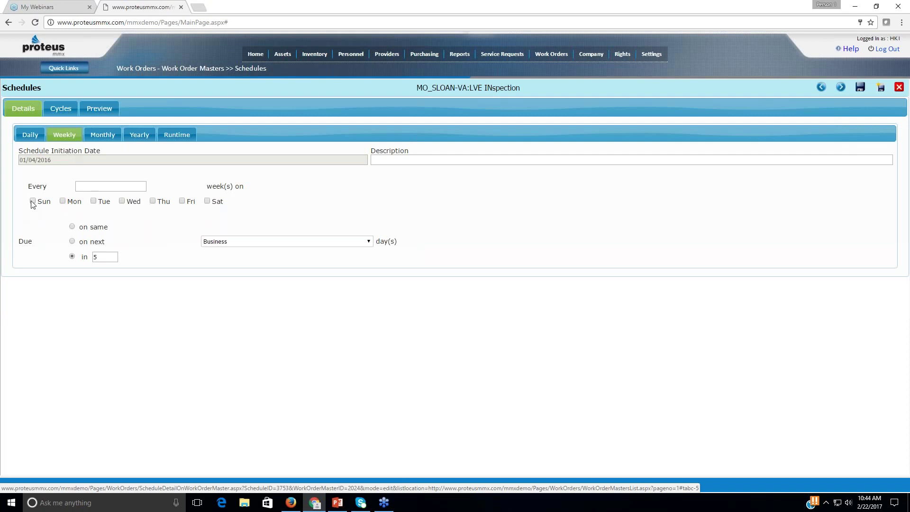
pyautogui.click(63, 201)
pyautogui.click(94, 202)
pyautogui.click(121, 201)
pyautogui.click(153, 201)
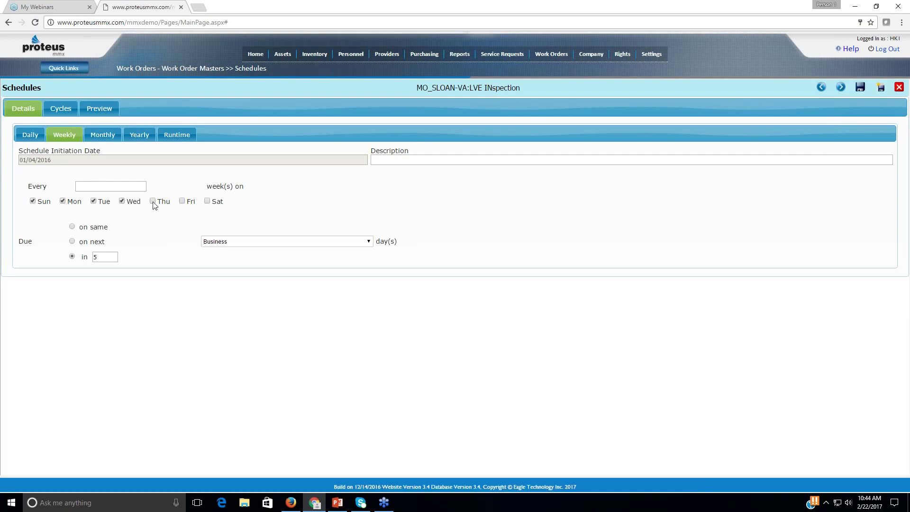
pyautogui.click(90, 186)
pyautogui.write('1')
# Try different month intervals, such as 5, for the schedule's monthly recurrence
pyautogui.click(101, 136)
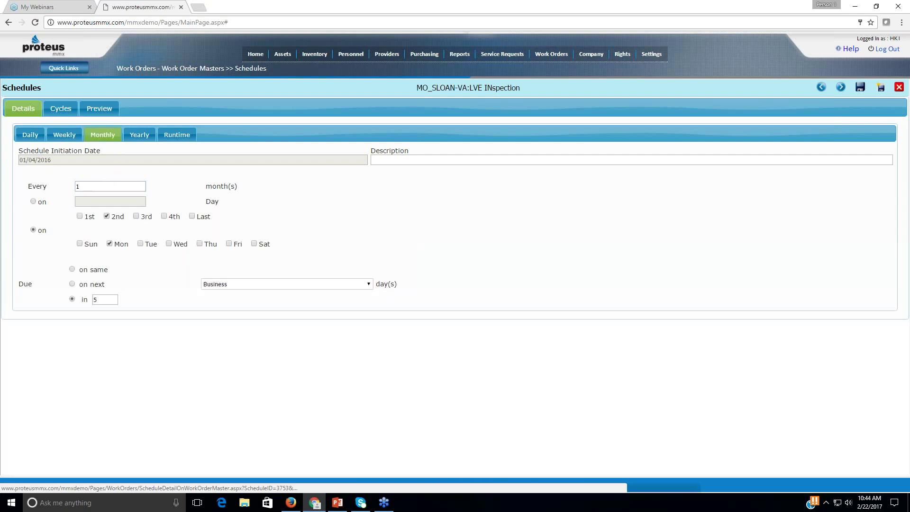
pyautogui.write('3')
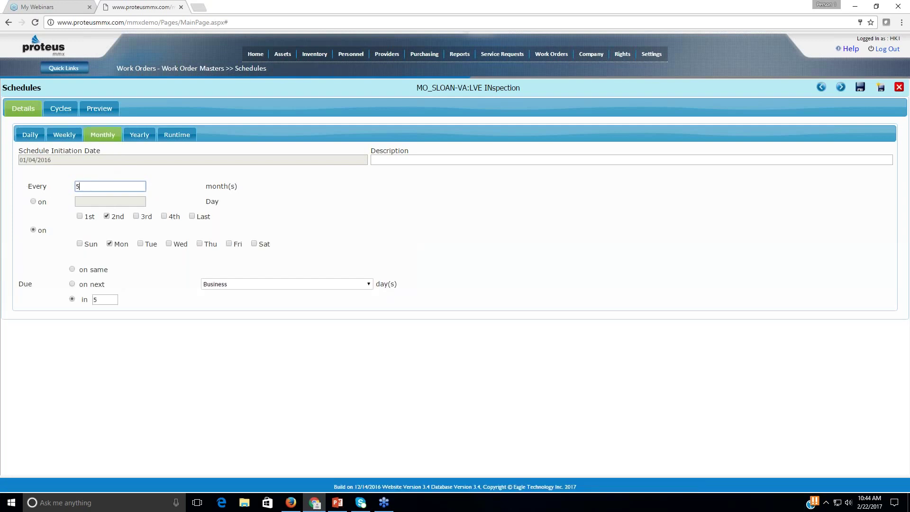
pyautogui.write('0')
# Set a yearly recurrence of every 1 year in April and September, due in 10 business days
pyautogui.click(138, 135)
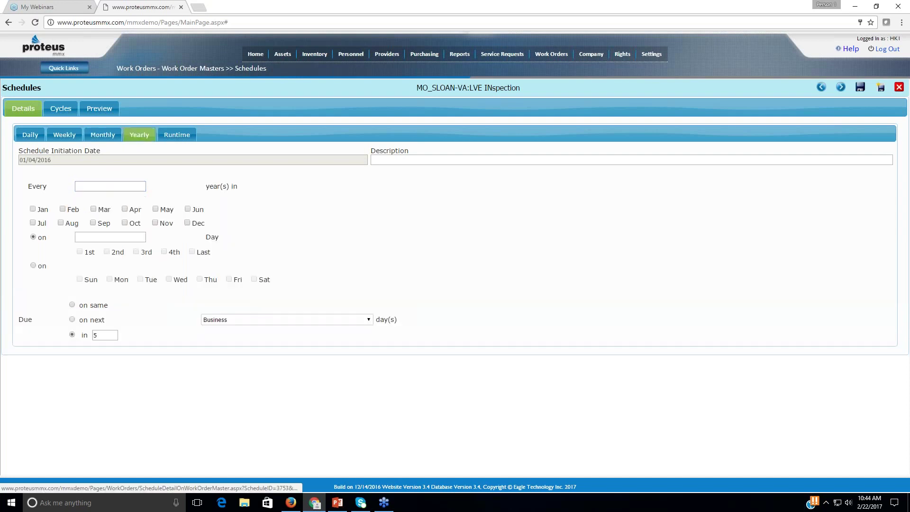
pyautogui.click(82, 186)
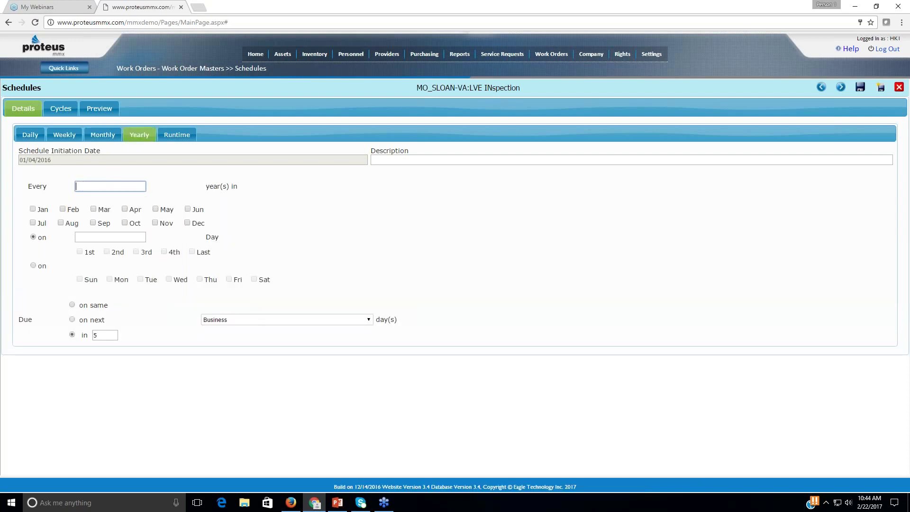
pyautogui.write('1')
pyautogui.click(123, 216)
pyautogui.click(93, 222)
pyautogui.click(100, 336)
pyautogui.press('BackSpace')
pyautogui.write('10')
pyautogui.click(71, 335)
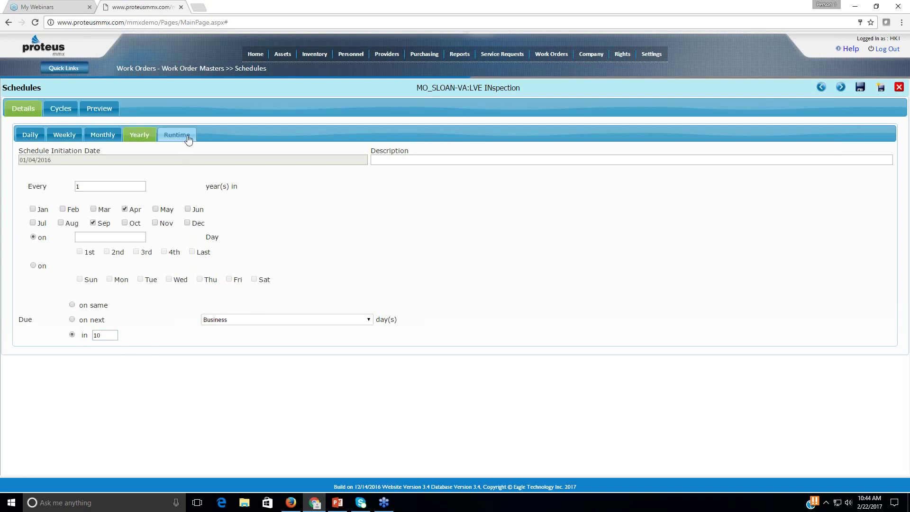
# Preview the schedule's 2016 calendar and examine the planned dates from January to December
pyautogui.click(104, 116)
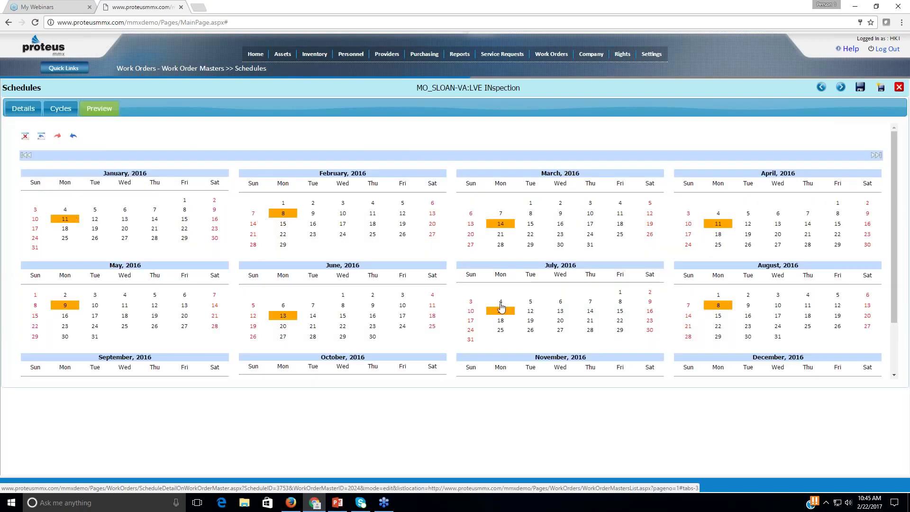
pyautogui.scroll(-1, 614, 287)
pyautogui.scroll(-3, 642, 262)
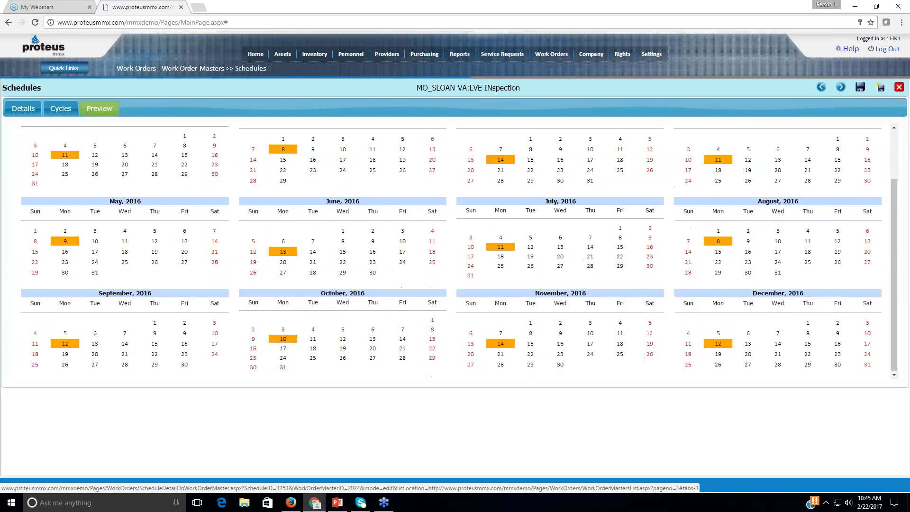
pyautogui.scroll(4, 199, 199)
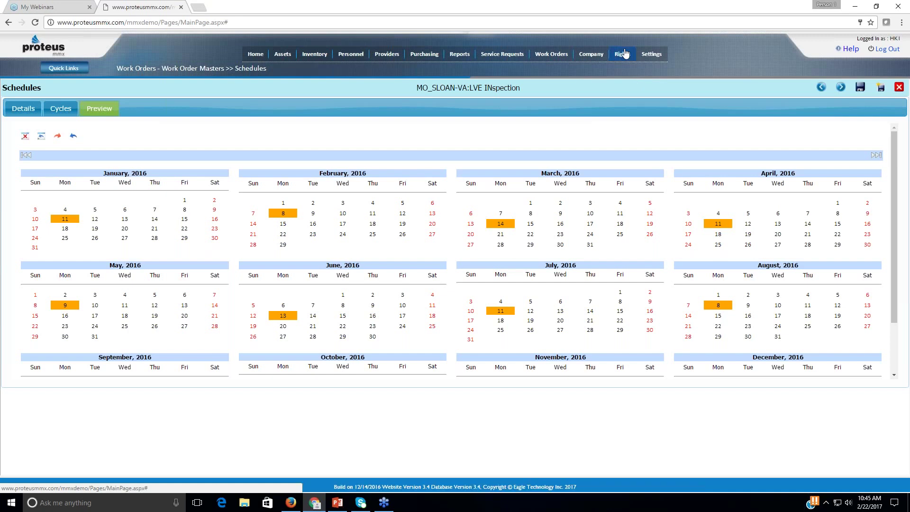
# Log out, and create a new service request without signing in, checking its Requester list
pyautogui.click(887, 49)
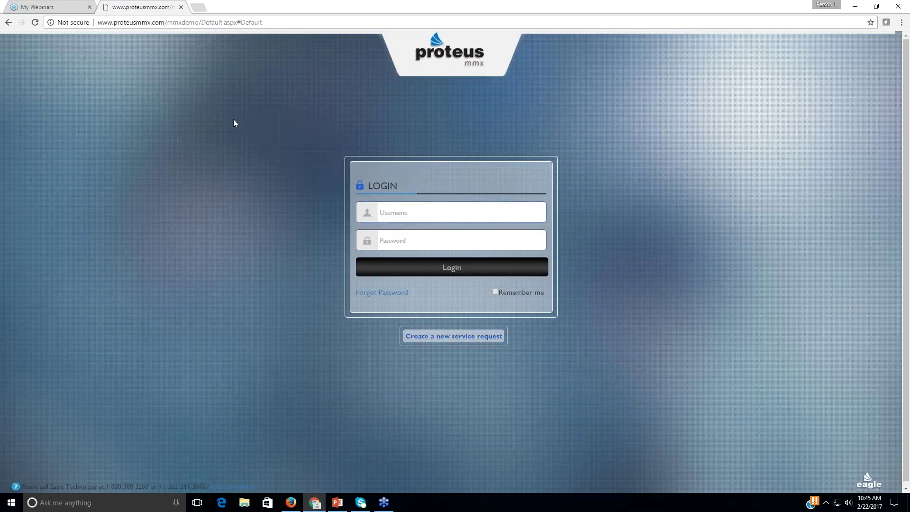
pyautogui.click(477, 337)
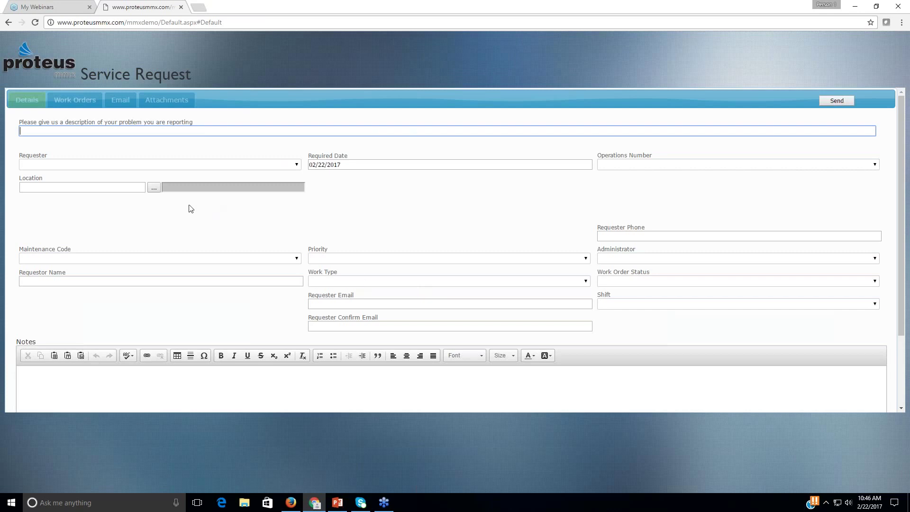
pyautogui.click(293, 165)
pyautogui.click(294, 165)
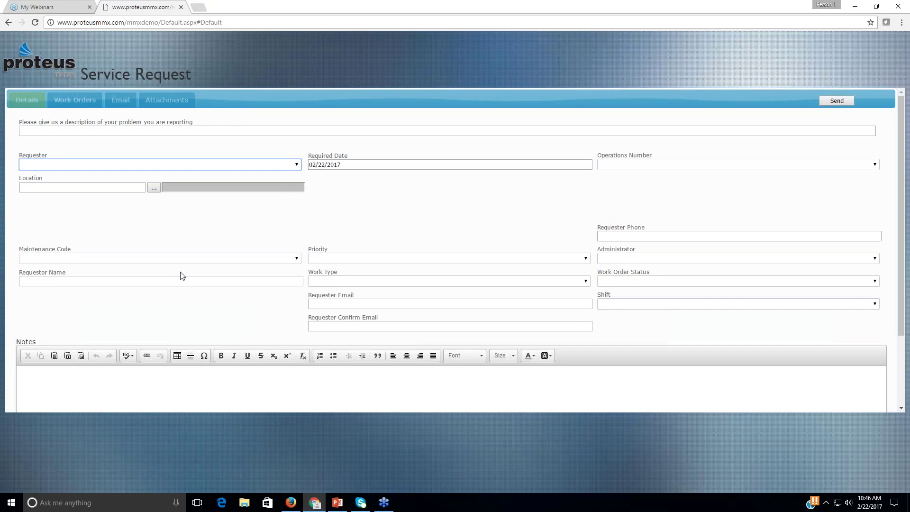
# Check the Priority and Work Order Status options and the notes area without filling them in, and return to the login page
pyautogui.click(54, 275)
pyautogui.moveTo(54, 275); pyautogui.dragTo(69, 276)
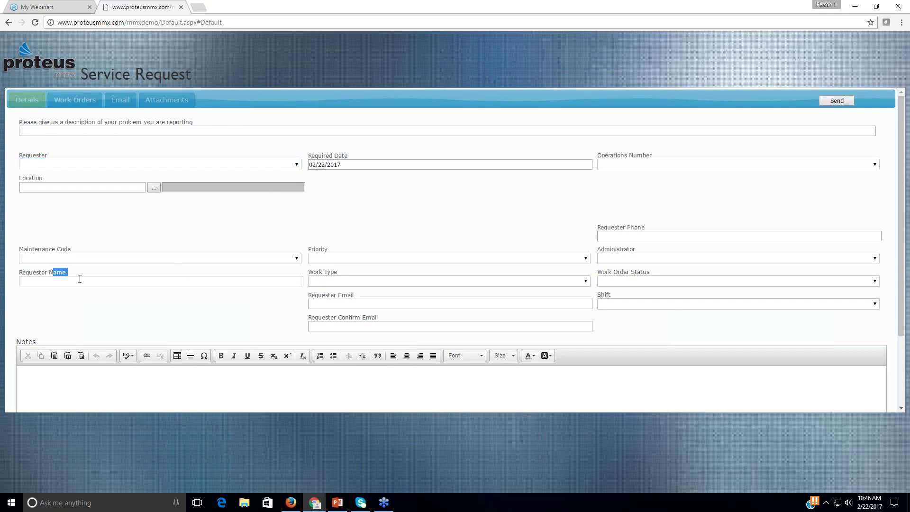
pyautogui.click(341, 261)
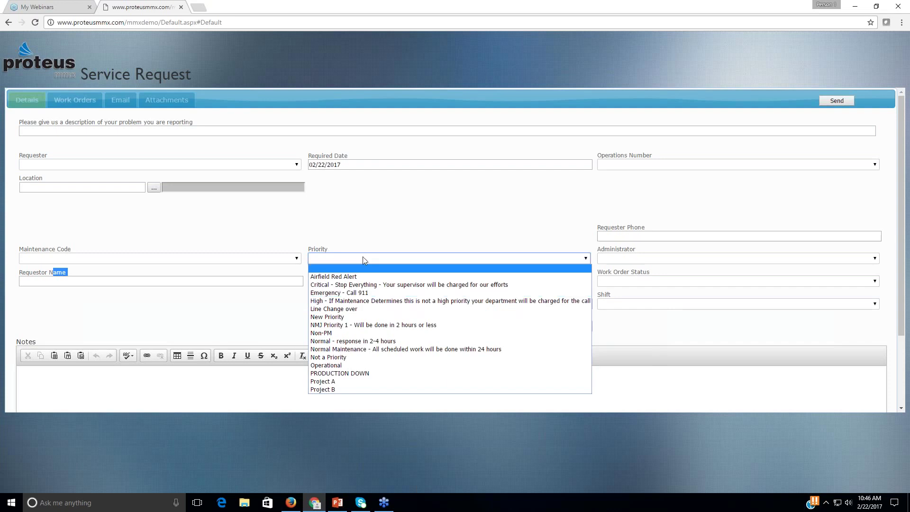
pyautogui.click(387, 224)
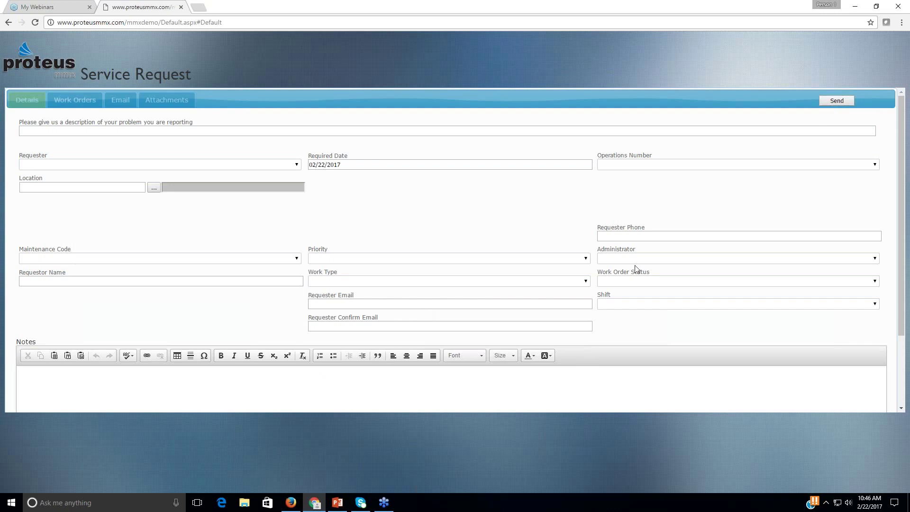
pyautogui.click(621, 283)
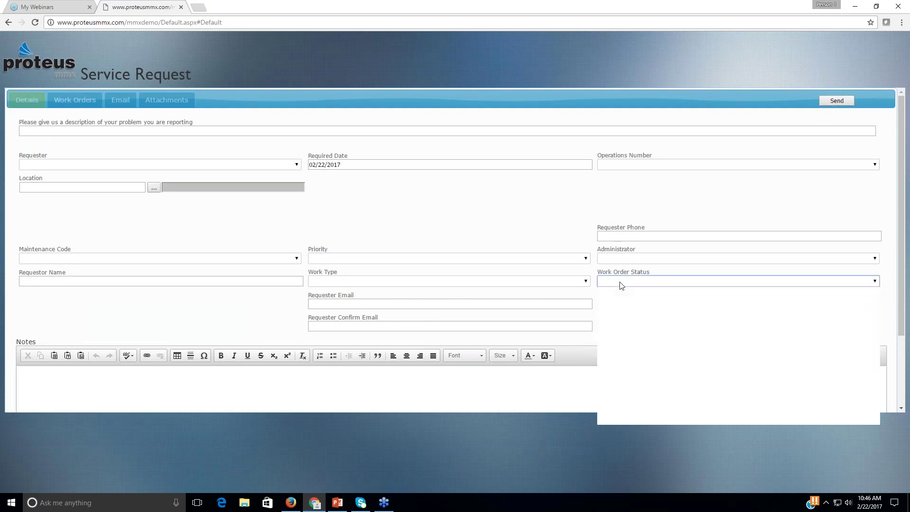
pyautogui.click(476, 221)
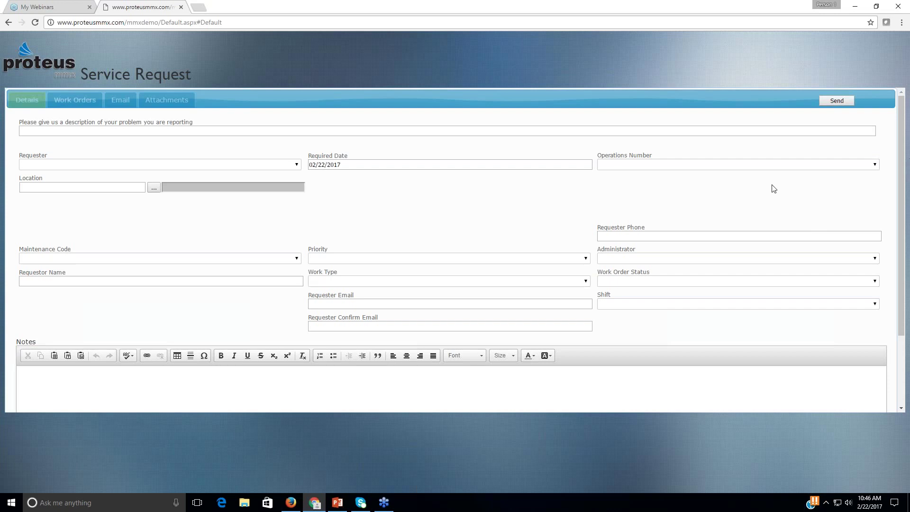
pyautogui.scroll(-2, 542, 272)
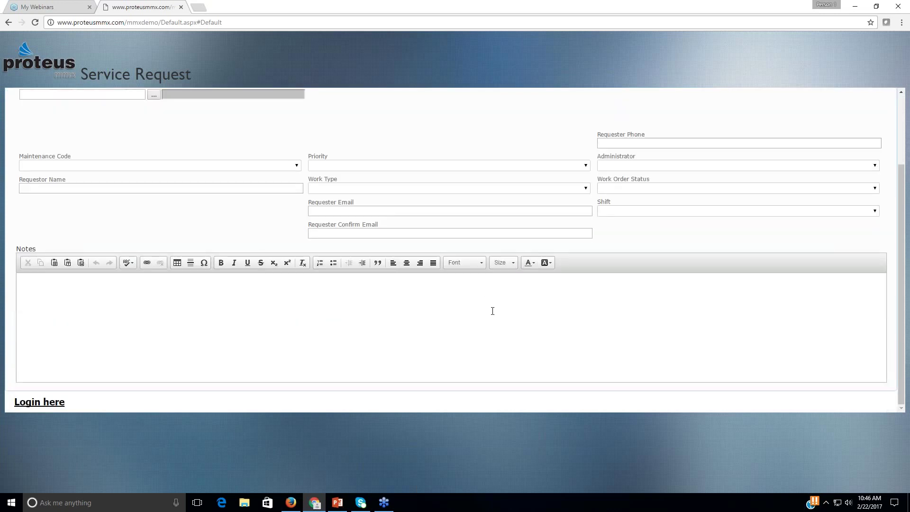
pyautogui.click(46, 404)
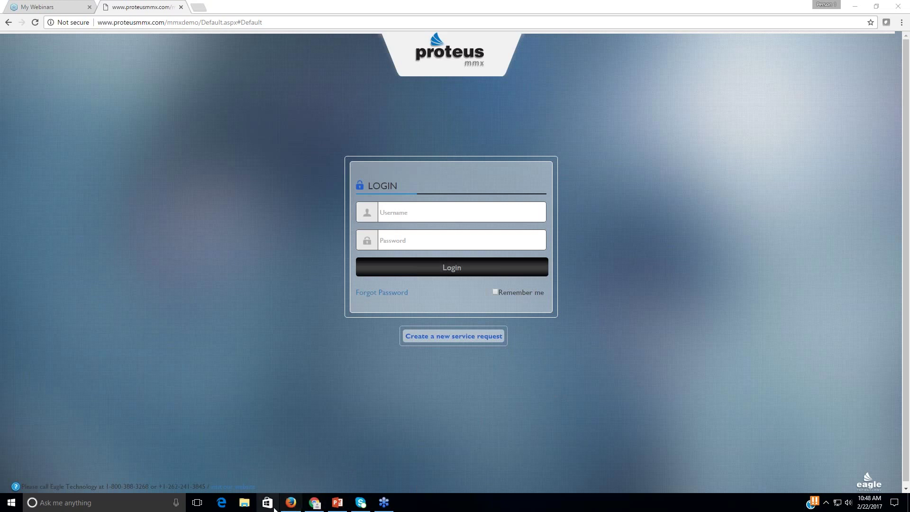
# Switch to PowerPoint and start the slide show from the "IN SUMMARY" slide
pyautogui.moveTo(294, 505)
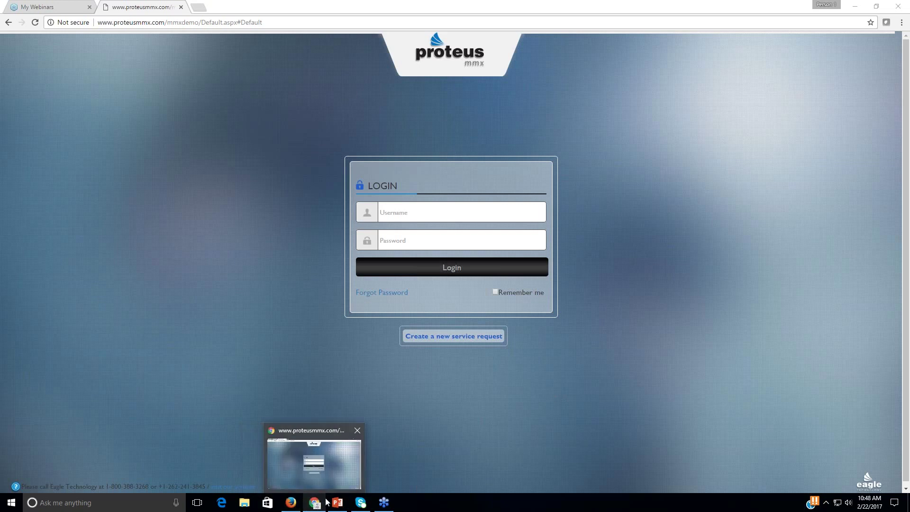
pyautogui.moveTo(336, 506)
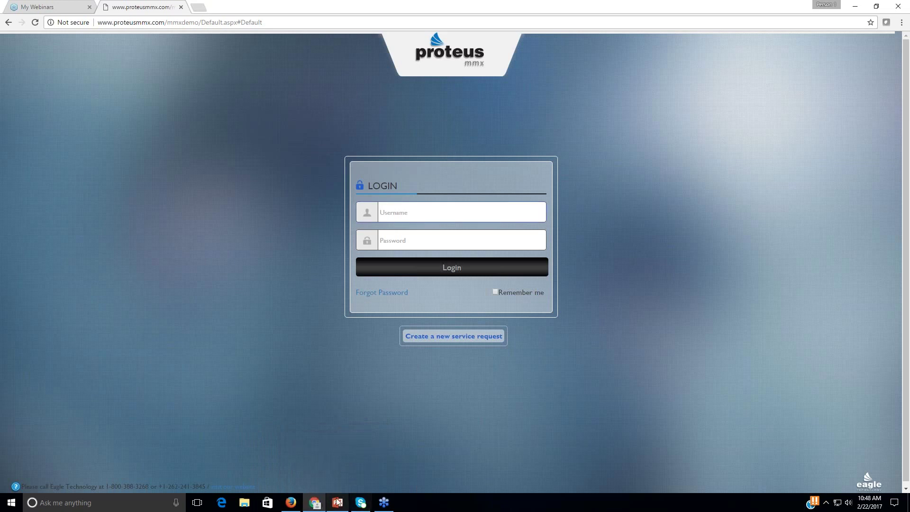
pyautogui.click(337, 503)
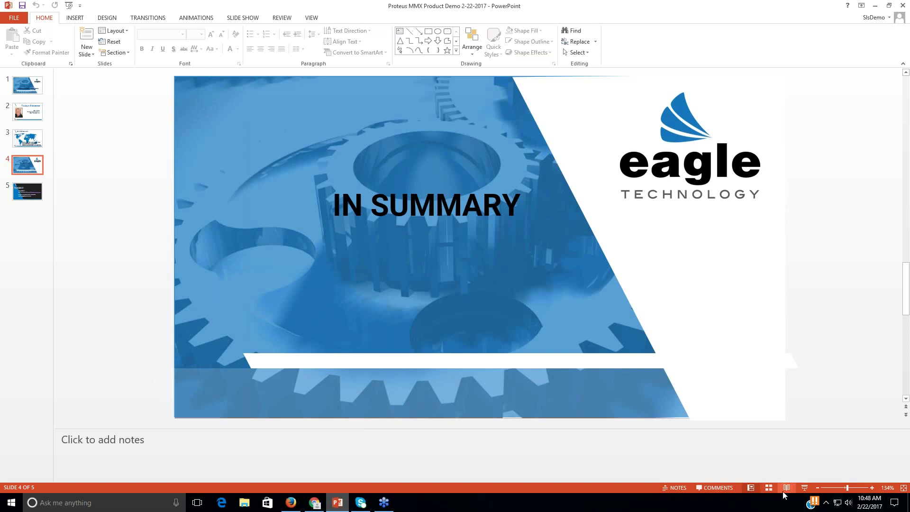
pyautogui.click(804, 488)
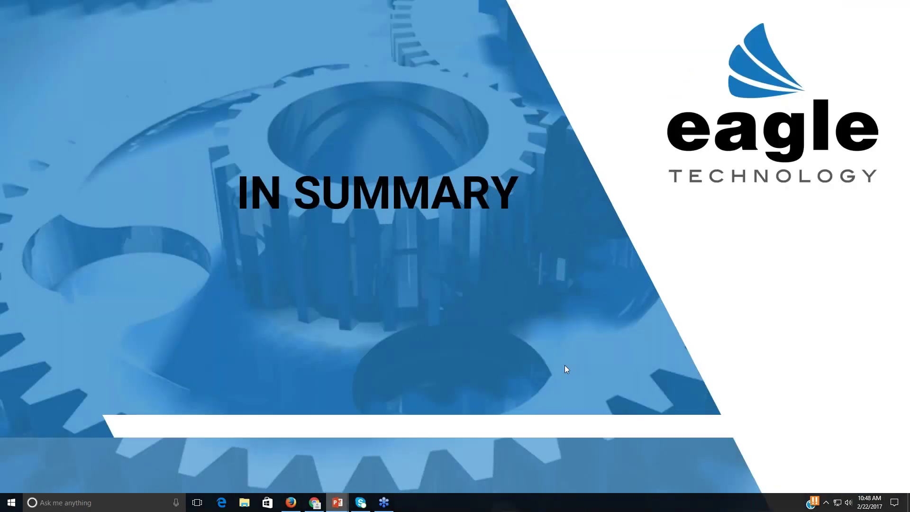